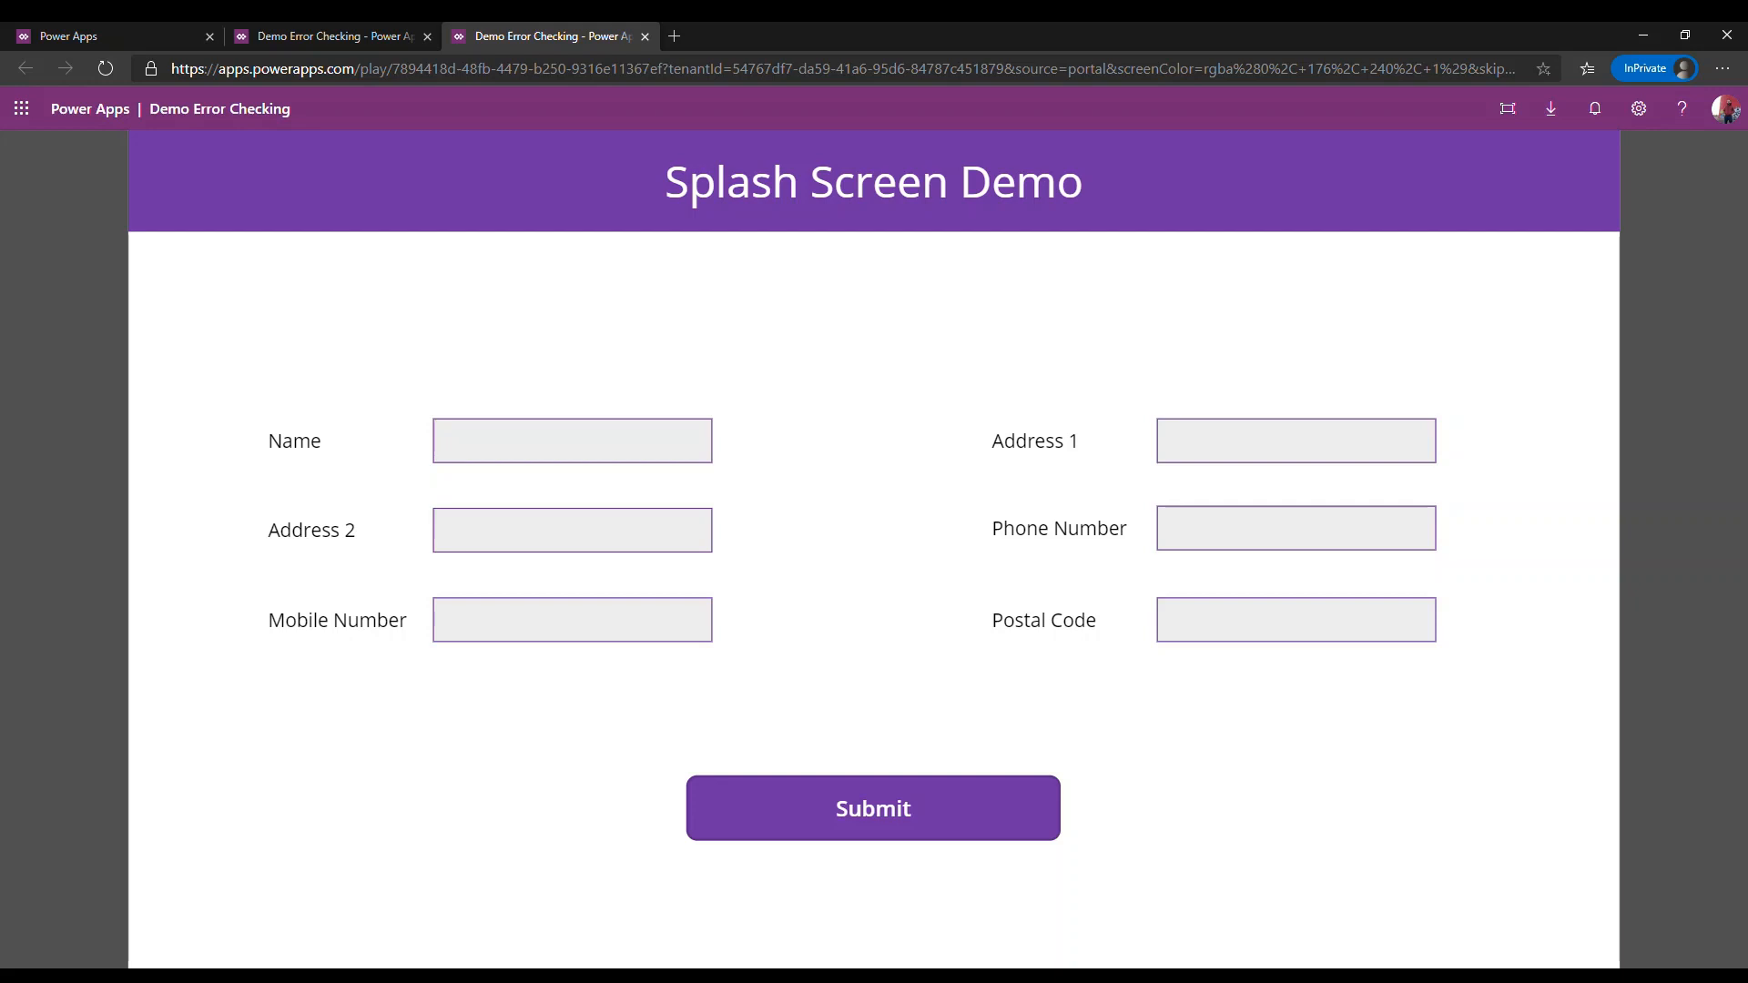
Step: Reload the published Demo Error Checking app to watch how it starts up
{"action": "left_click", "coordinate": [105, 68]}
{"action": "left_click", "coordinate": [100, 67]}
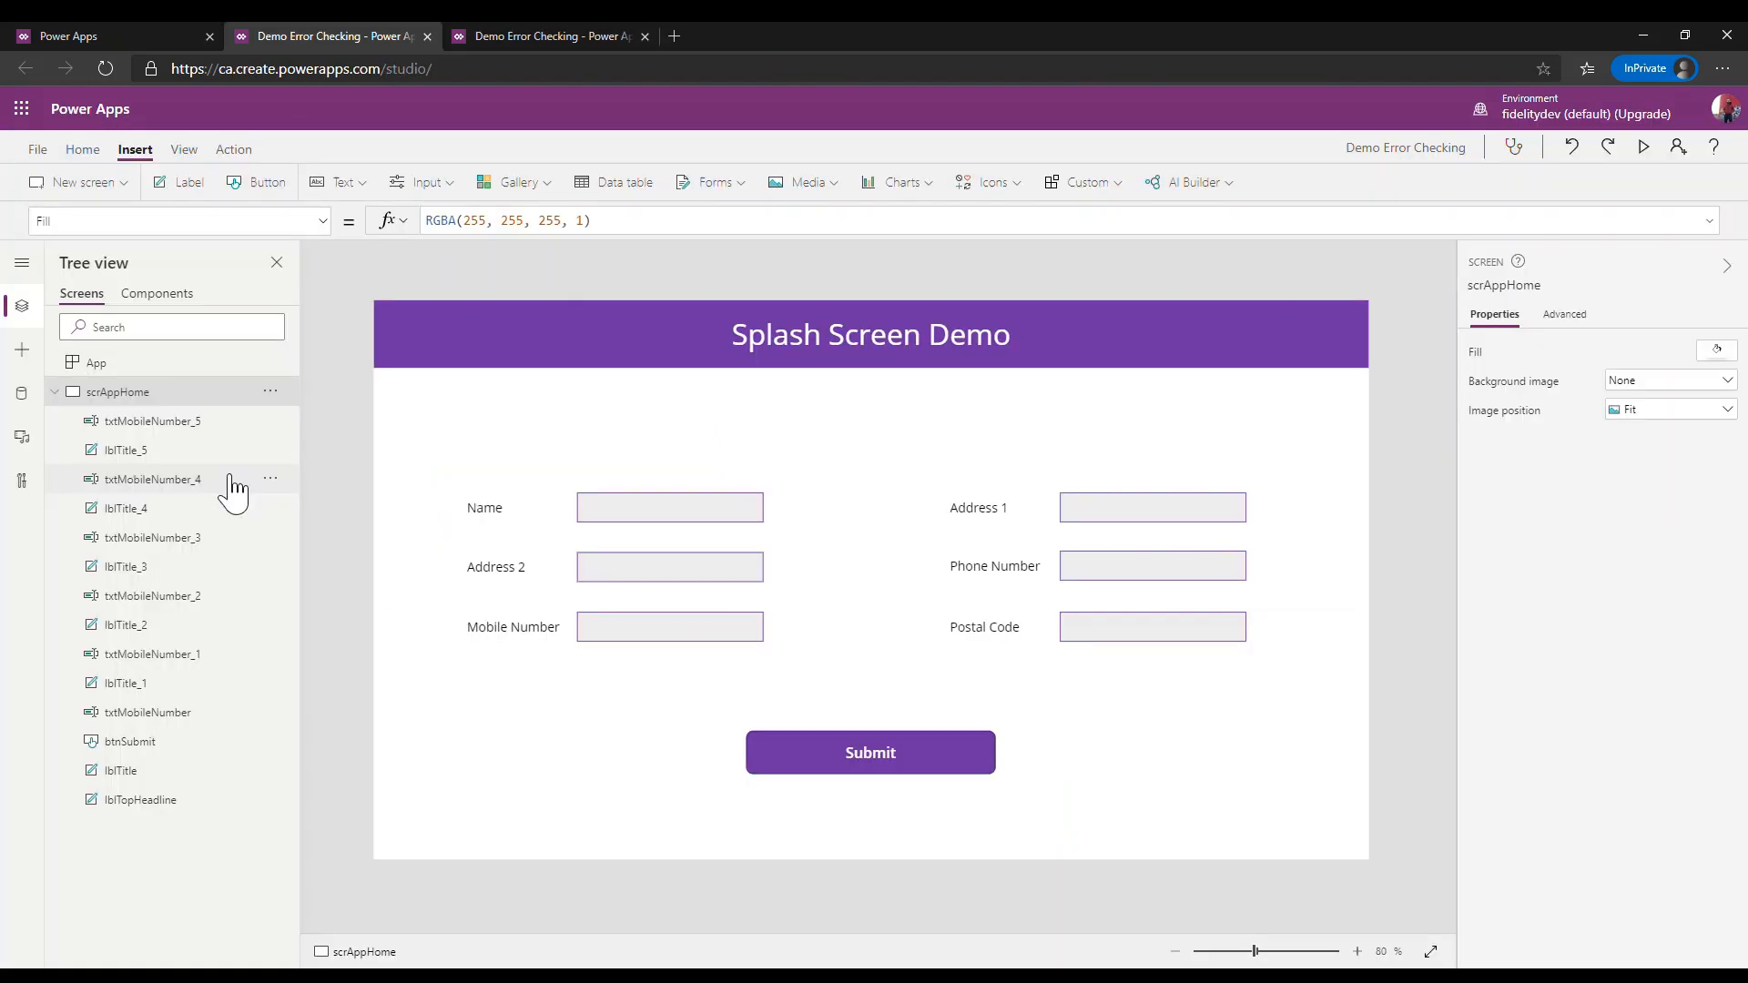
Step: Collapse the scrAppHome tree entry and add a new blank screen to the app
{"action": "left_click", "coordinate": [71, 393]}
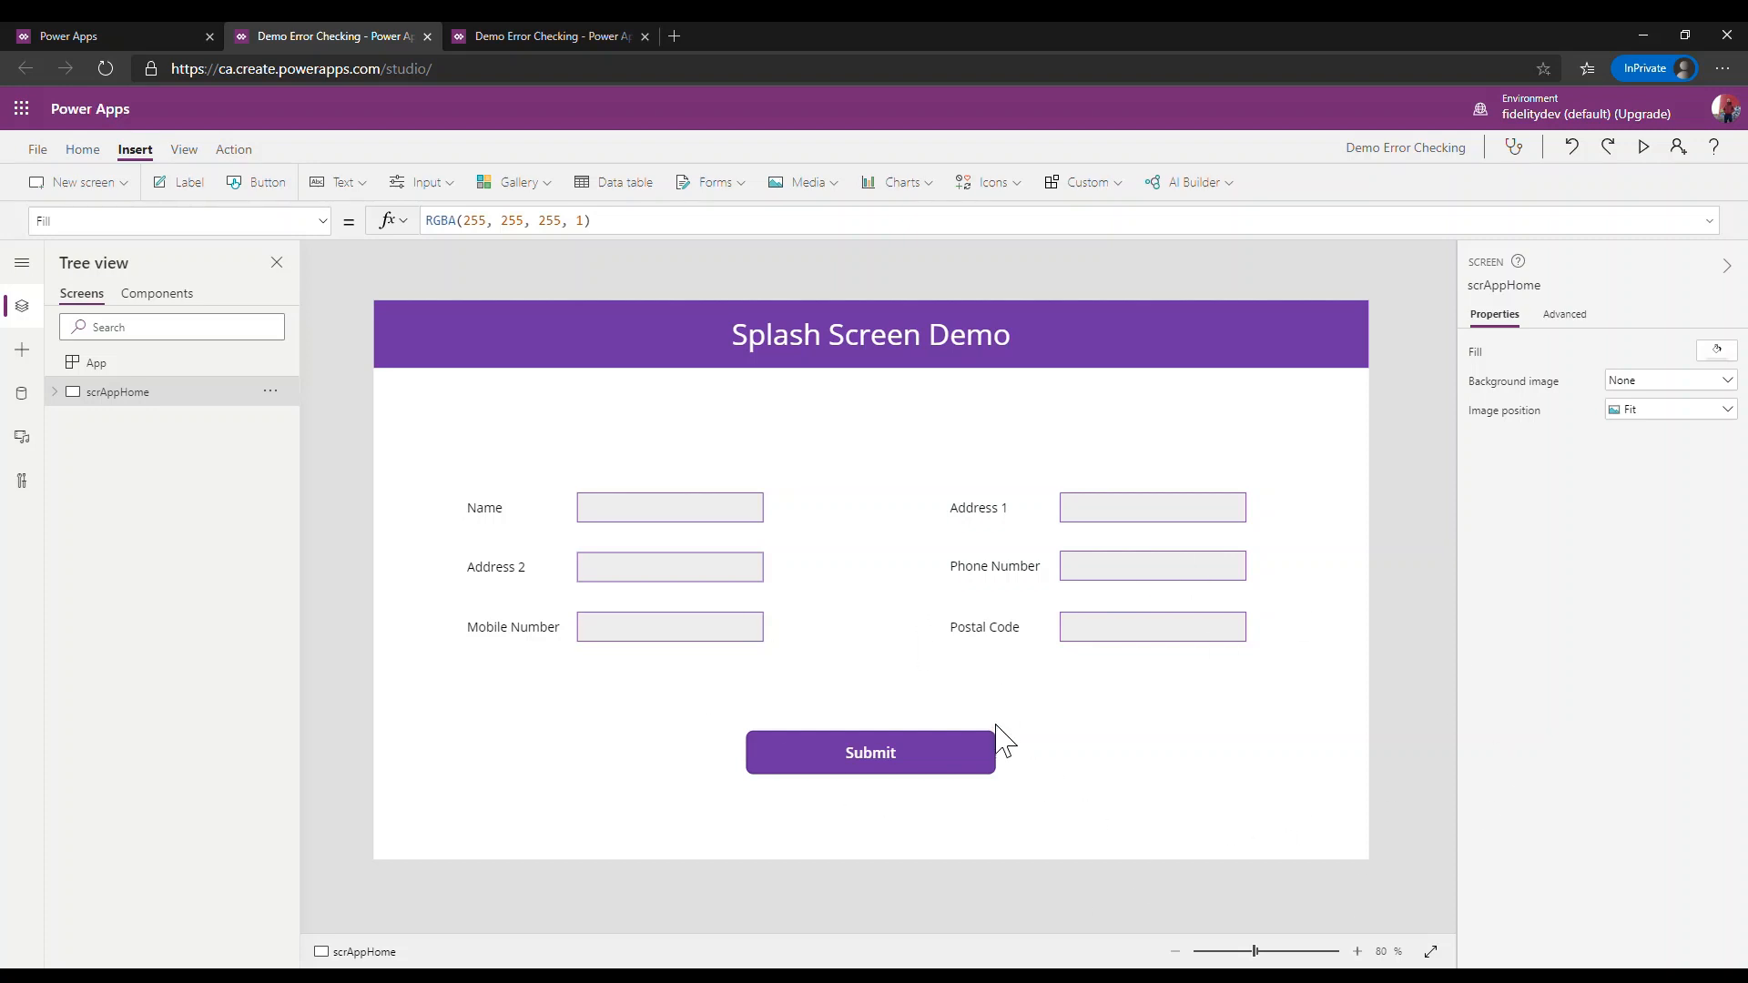
{"action": "left_click", "coordinate": [103, 193]}
{"action": "left_click", "coordinate": [127, 258]}
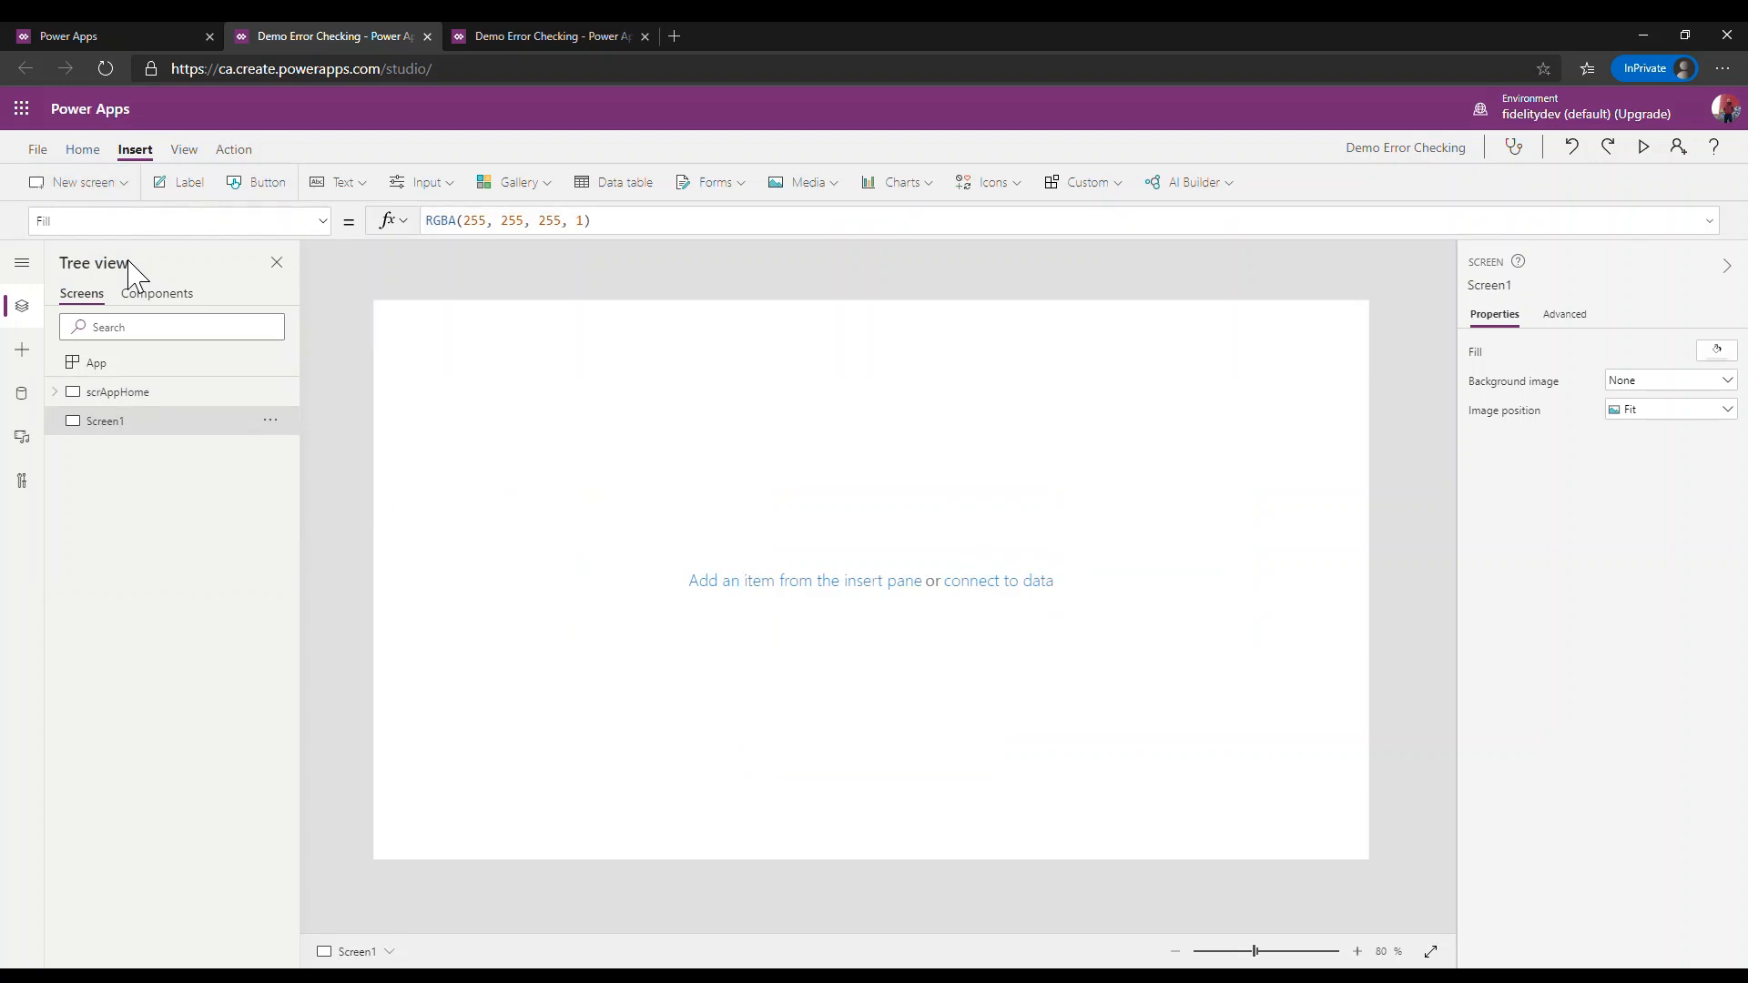
{"action": "left_click", "coordinate": [272, 421]}
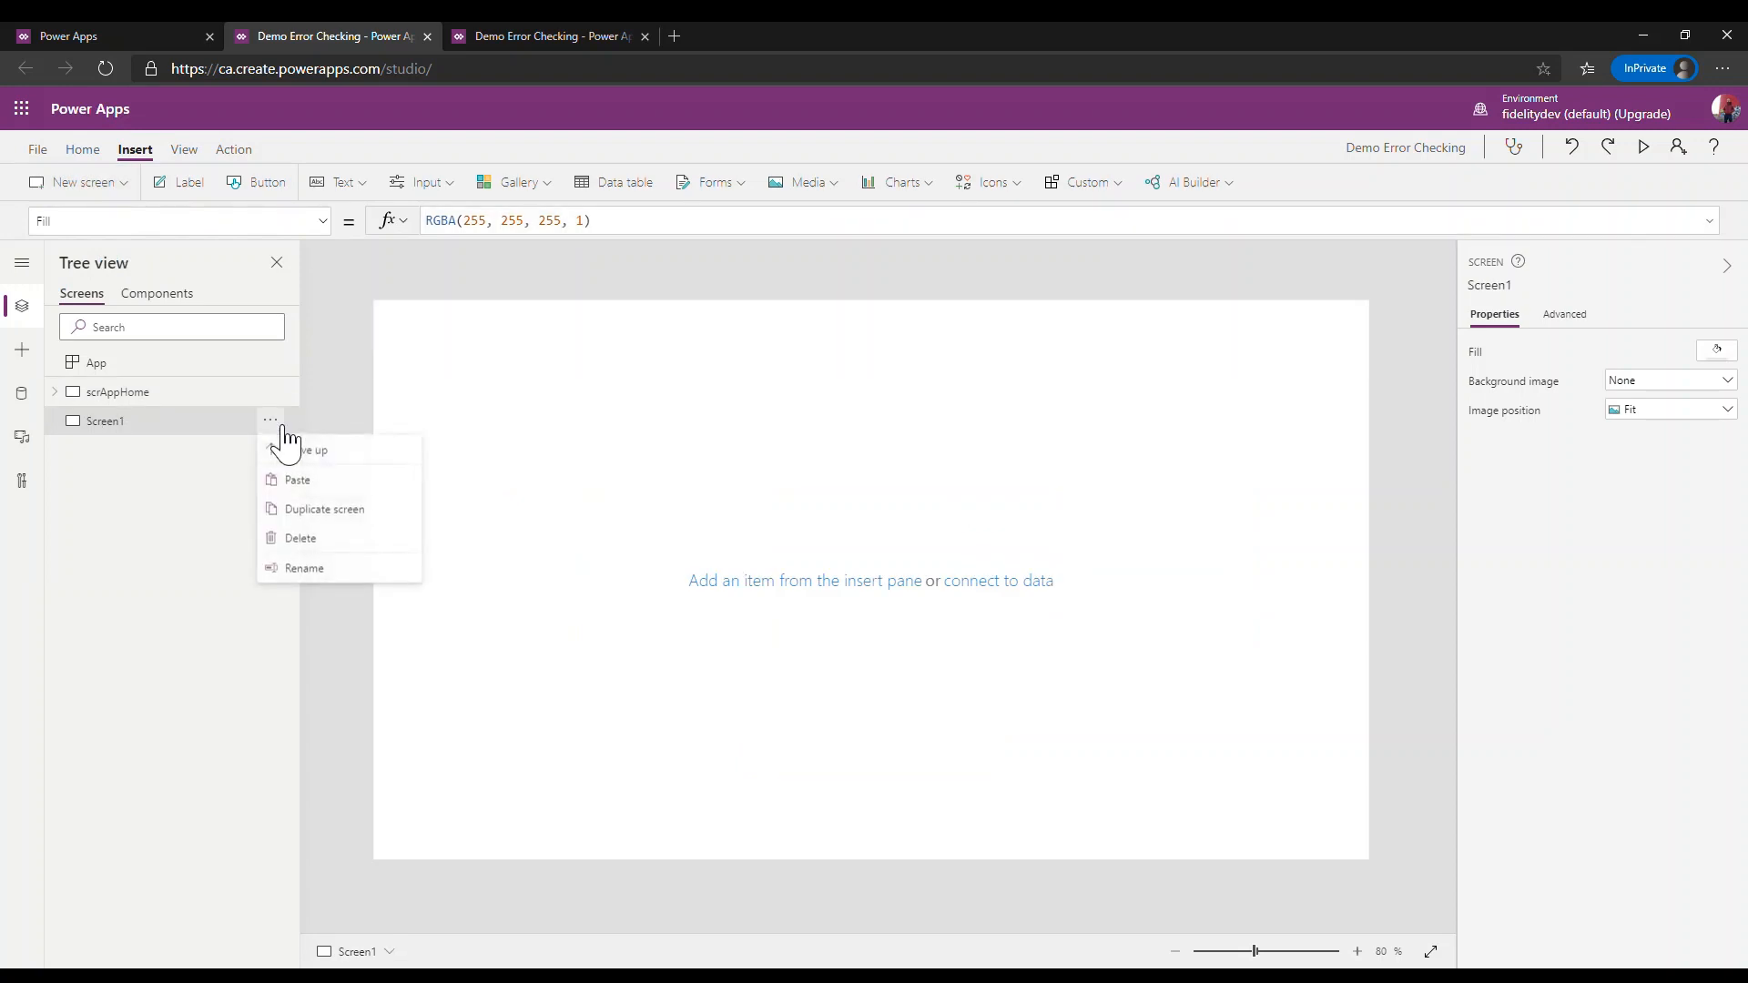
{"action": "left_click", "coordinate": [67, 462]}
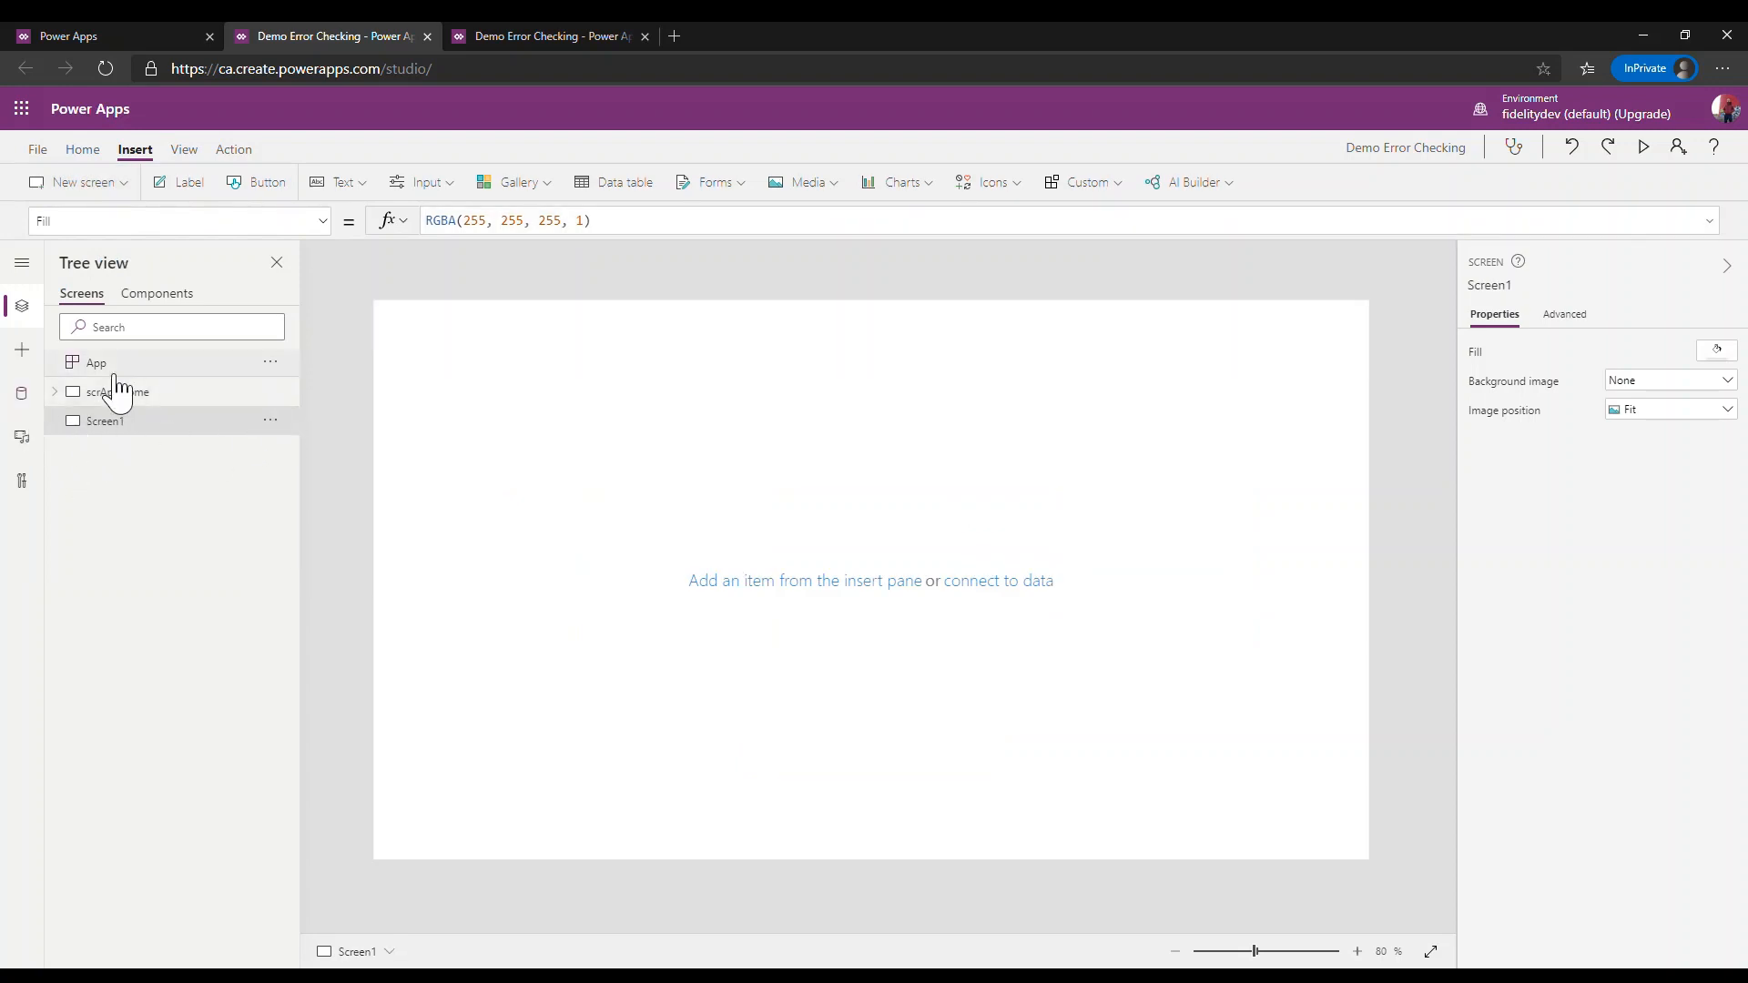
{"action": "left_click", "coordinate": [275, 422]}
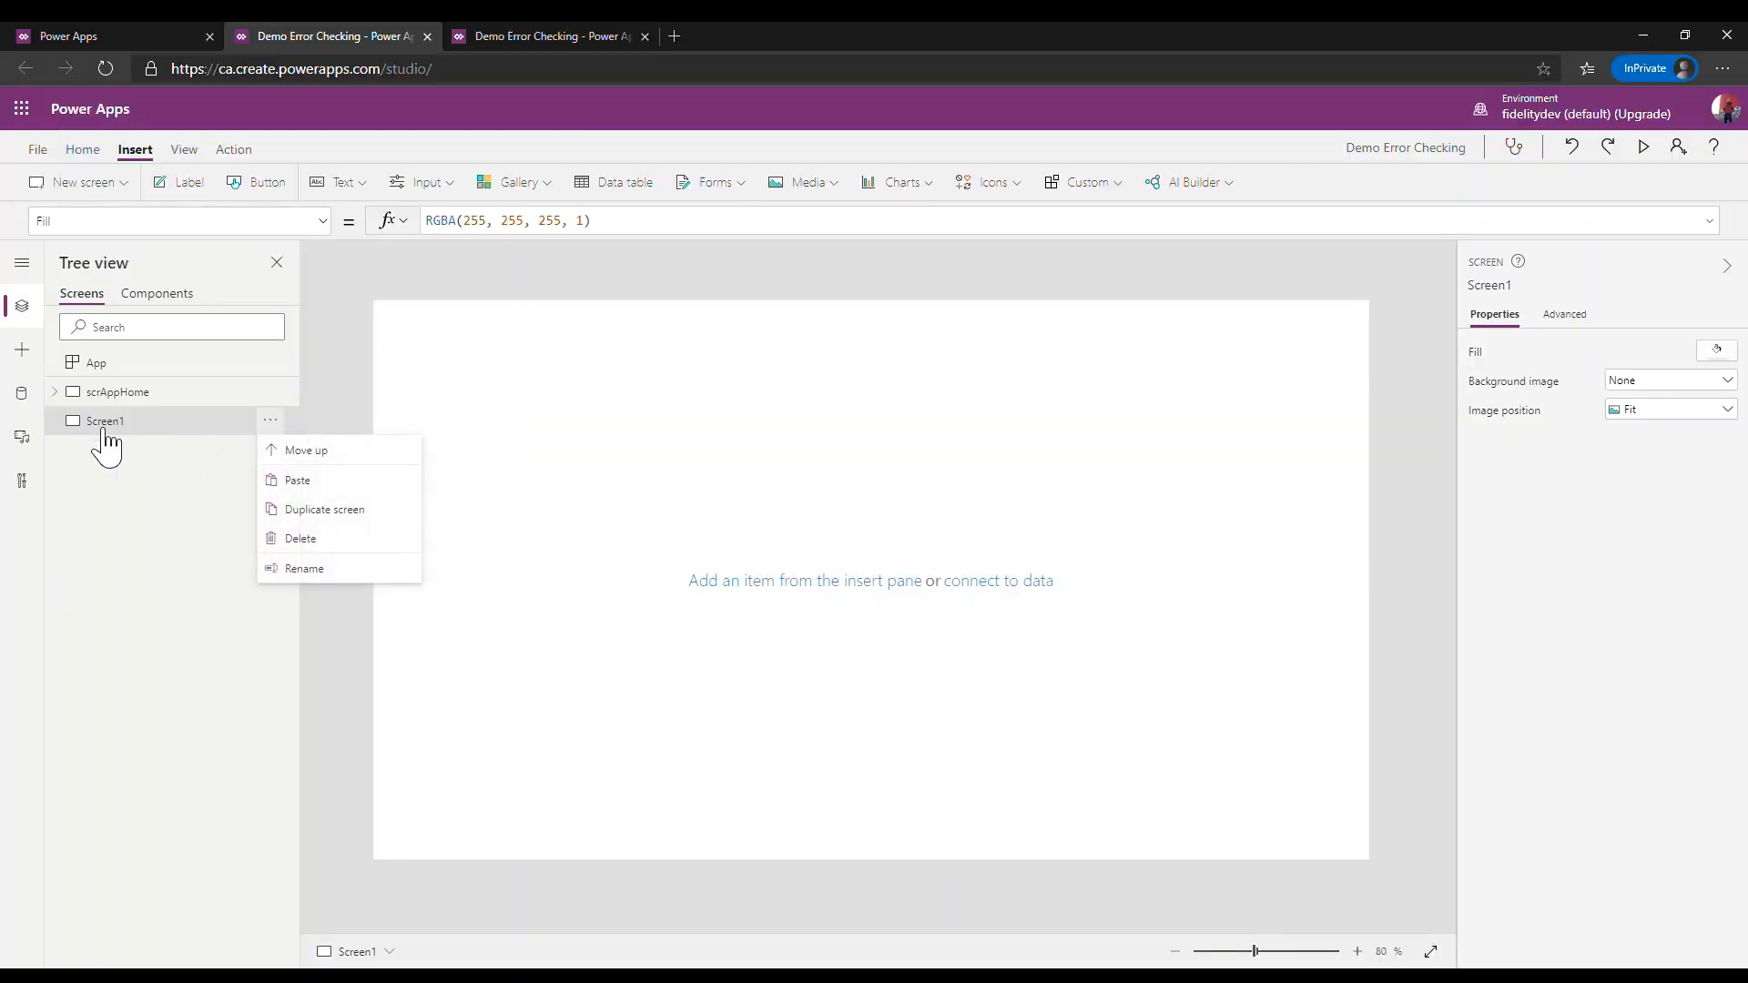
{"action": "left_click", "coordinate": [117, 491]}
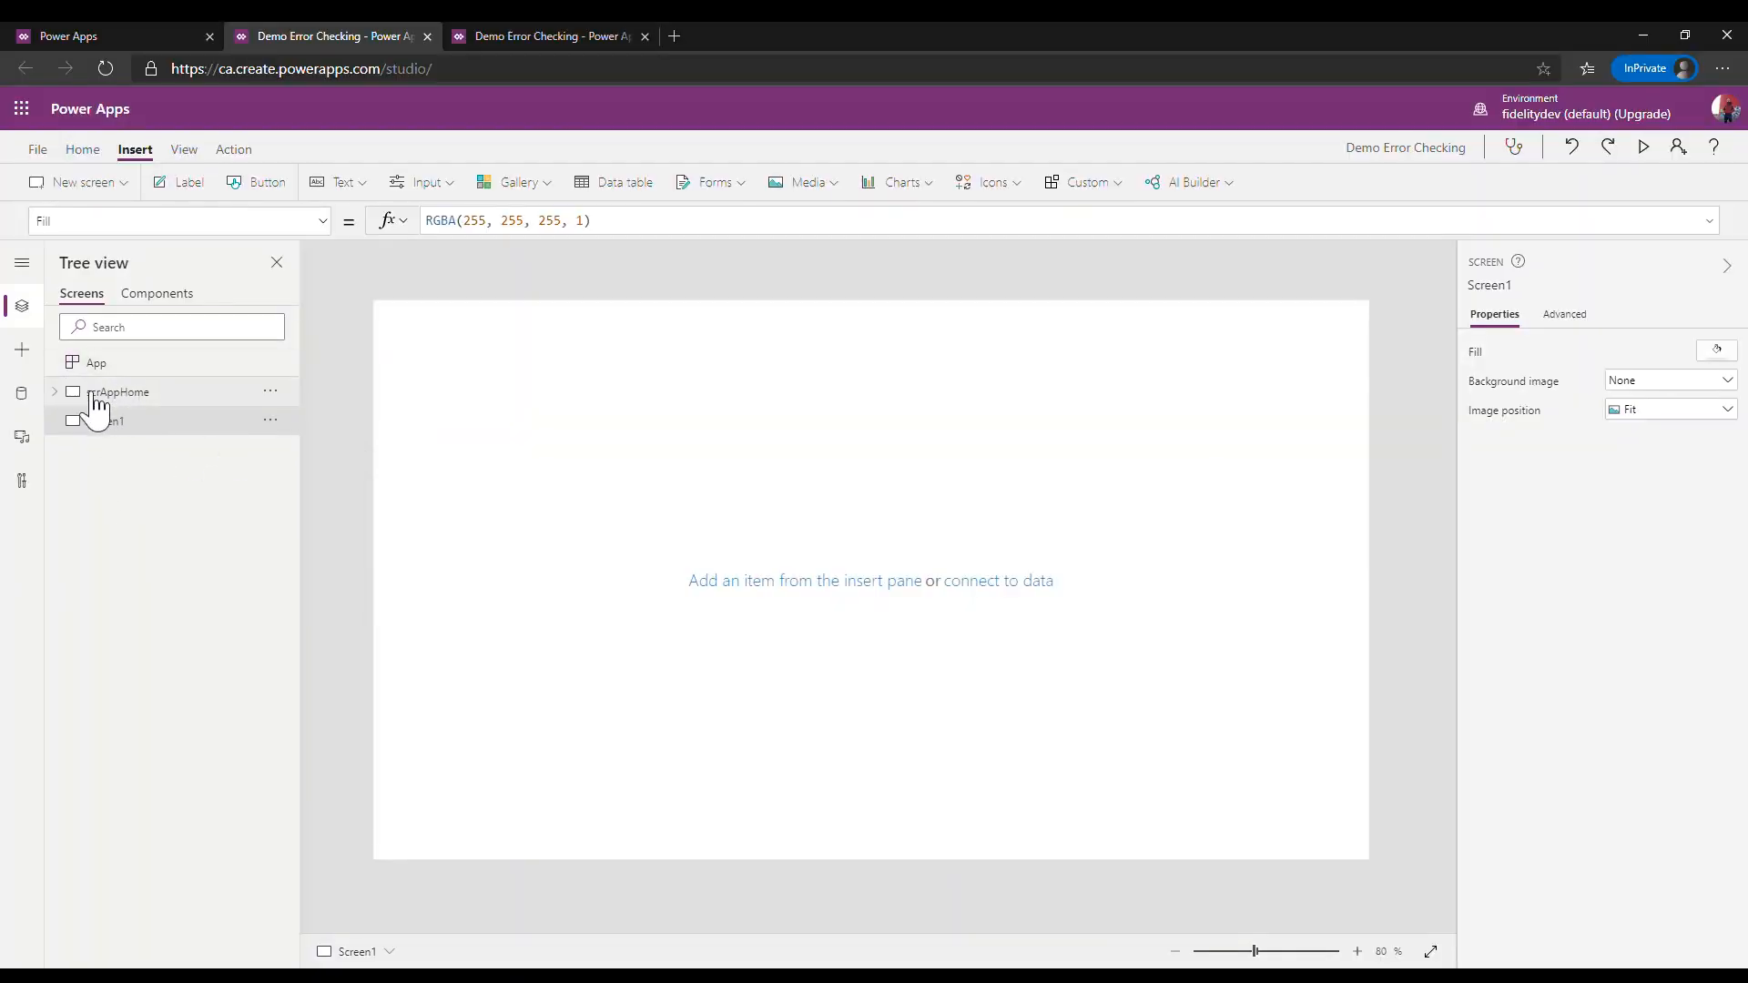
Step: Move the new blank screen above scrAppHome and rename it scrSplash
{"action": "left_click", "coordinate": [270, 421]}
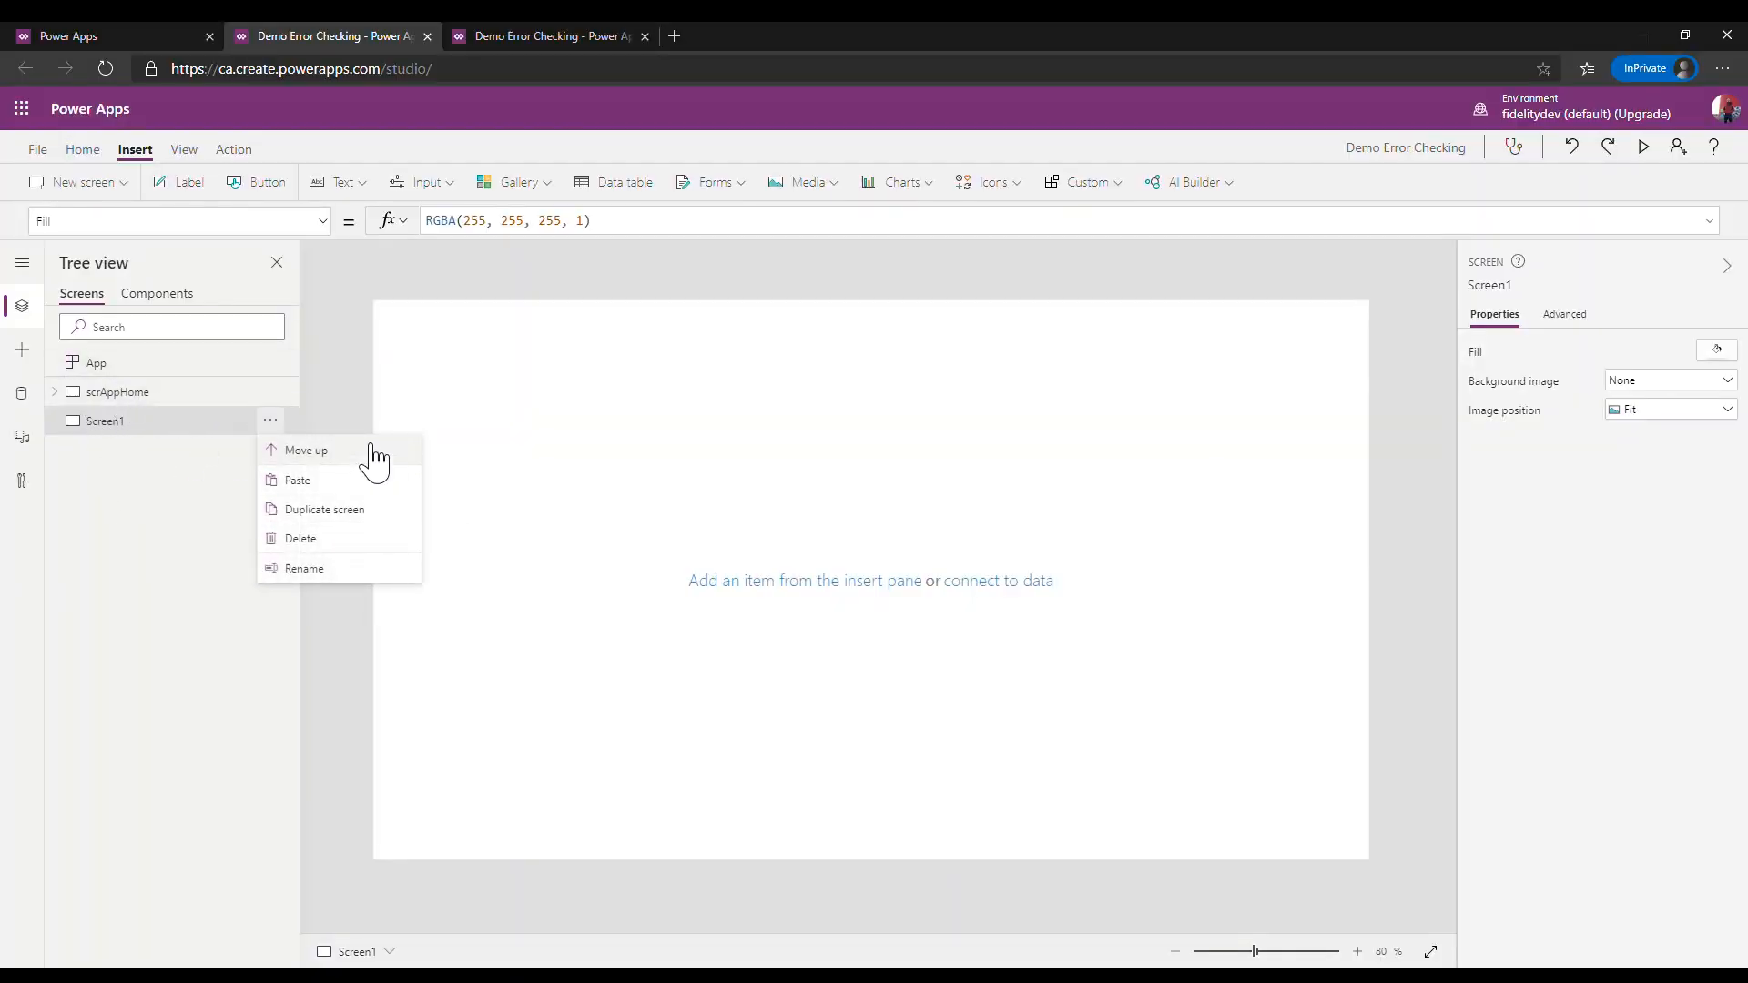
{"action": "left_click", "coordinate": [373, 453]}
{"action": "left_click", "coordinate": [272, 392]}
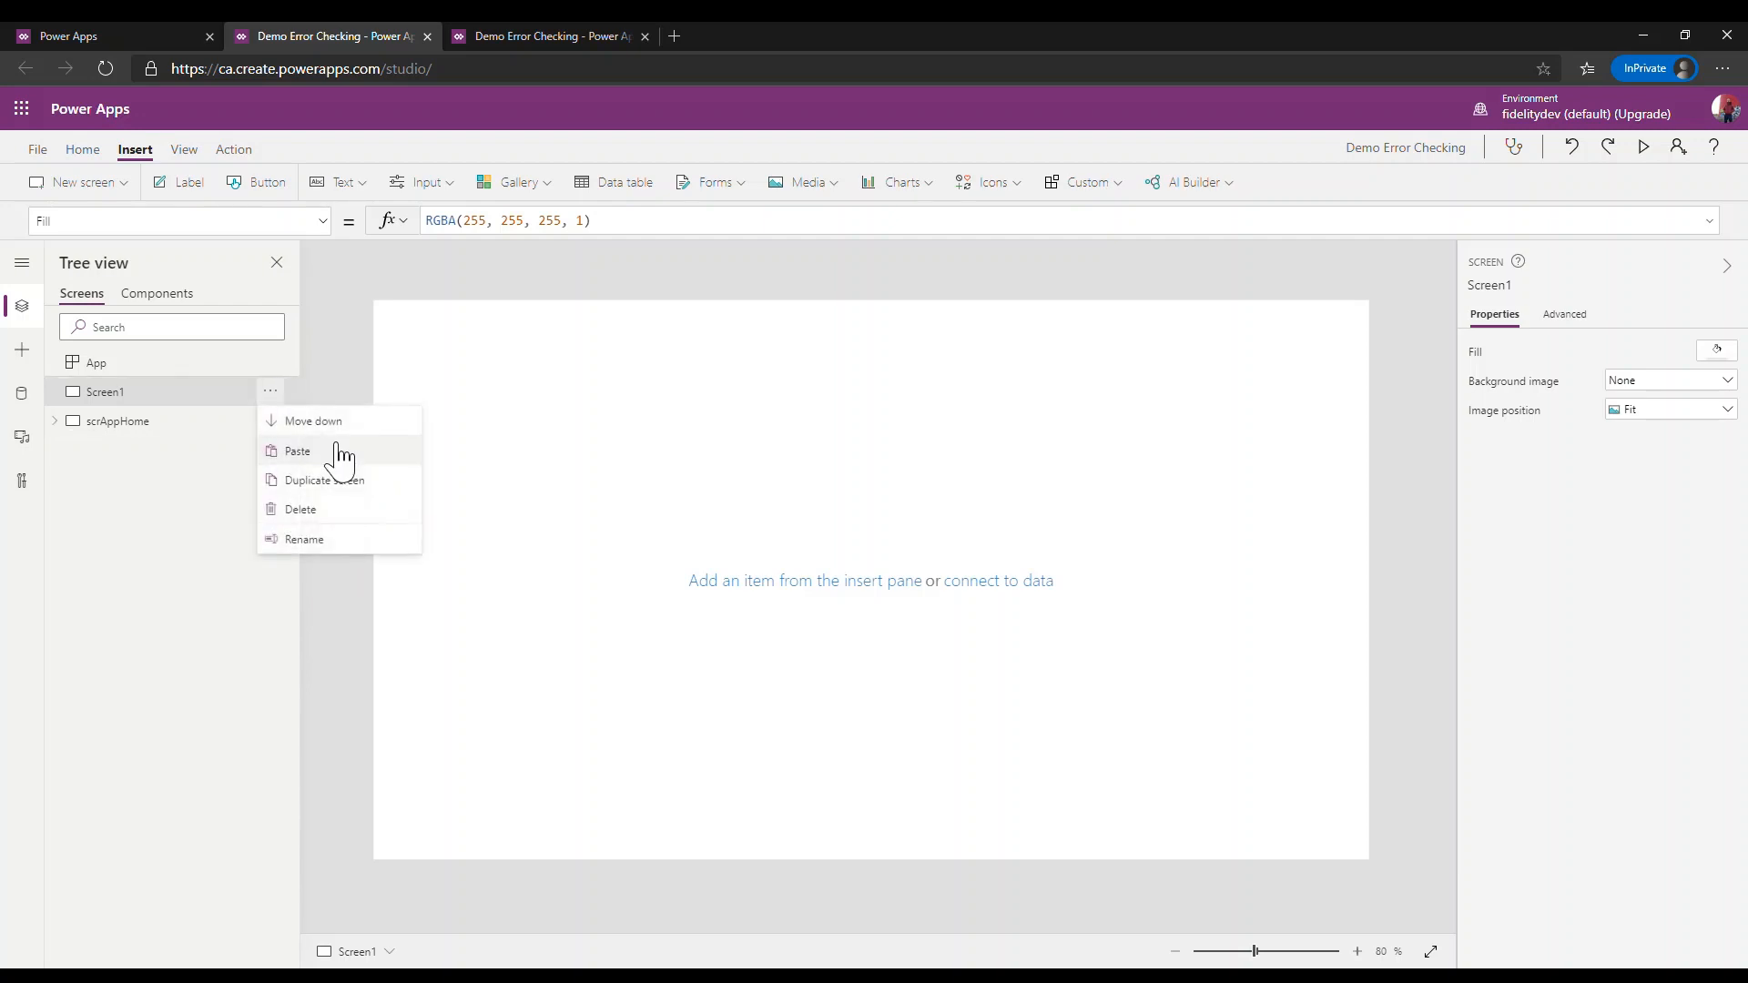
{"action": "left_click", "coordinate": [332, 539]}
{"action": "type", "text": "scrSplash"}
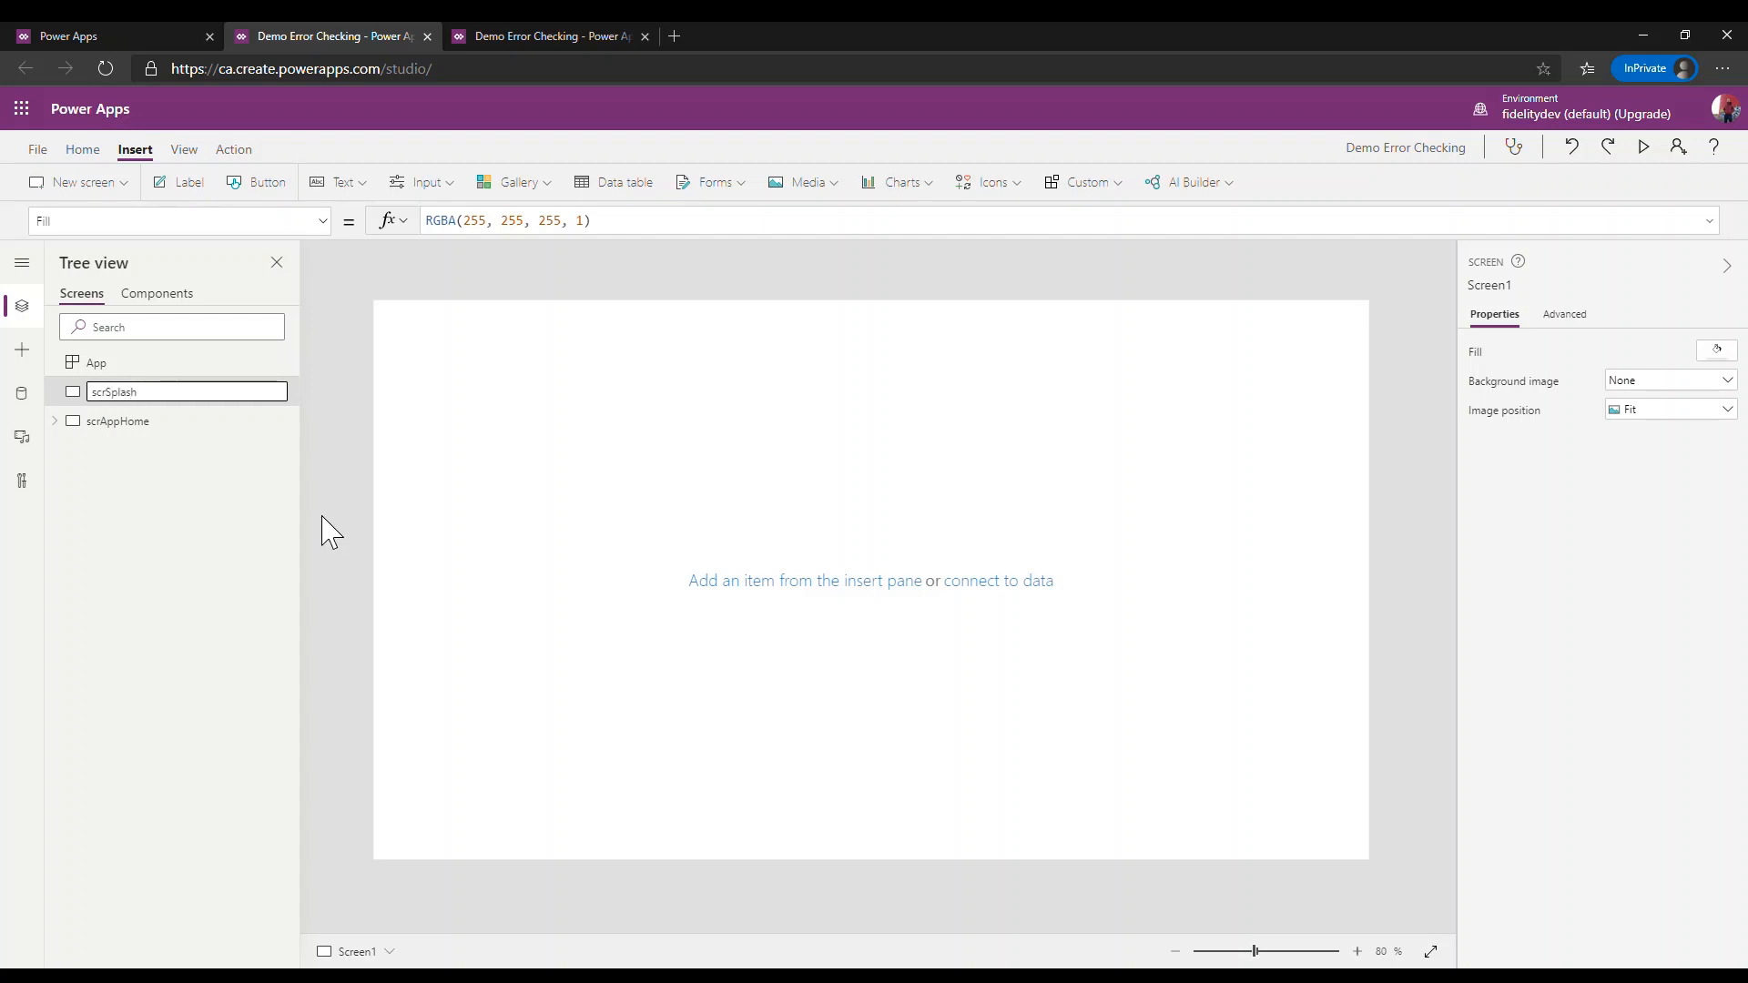
{"action": "key", "text": "Return"}
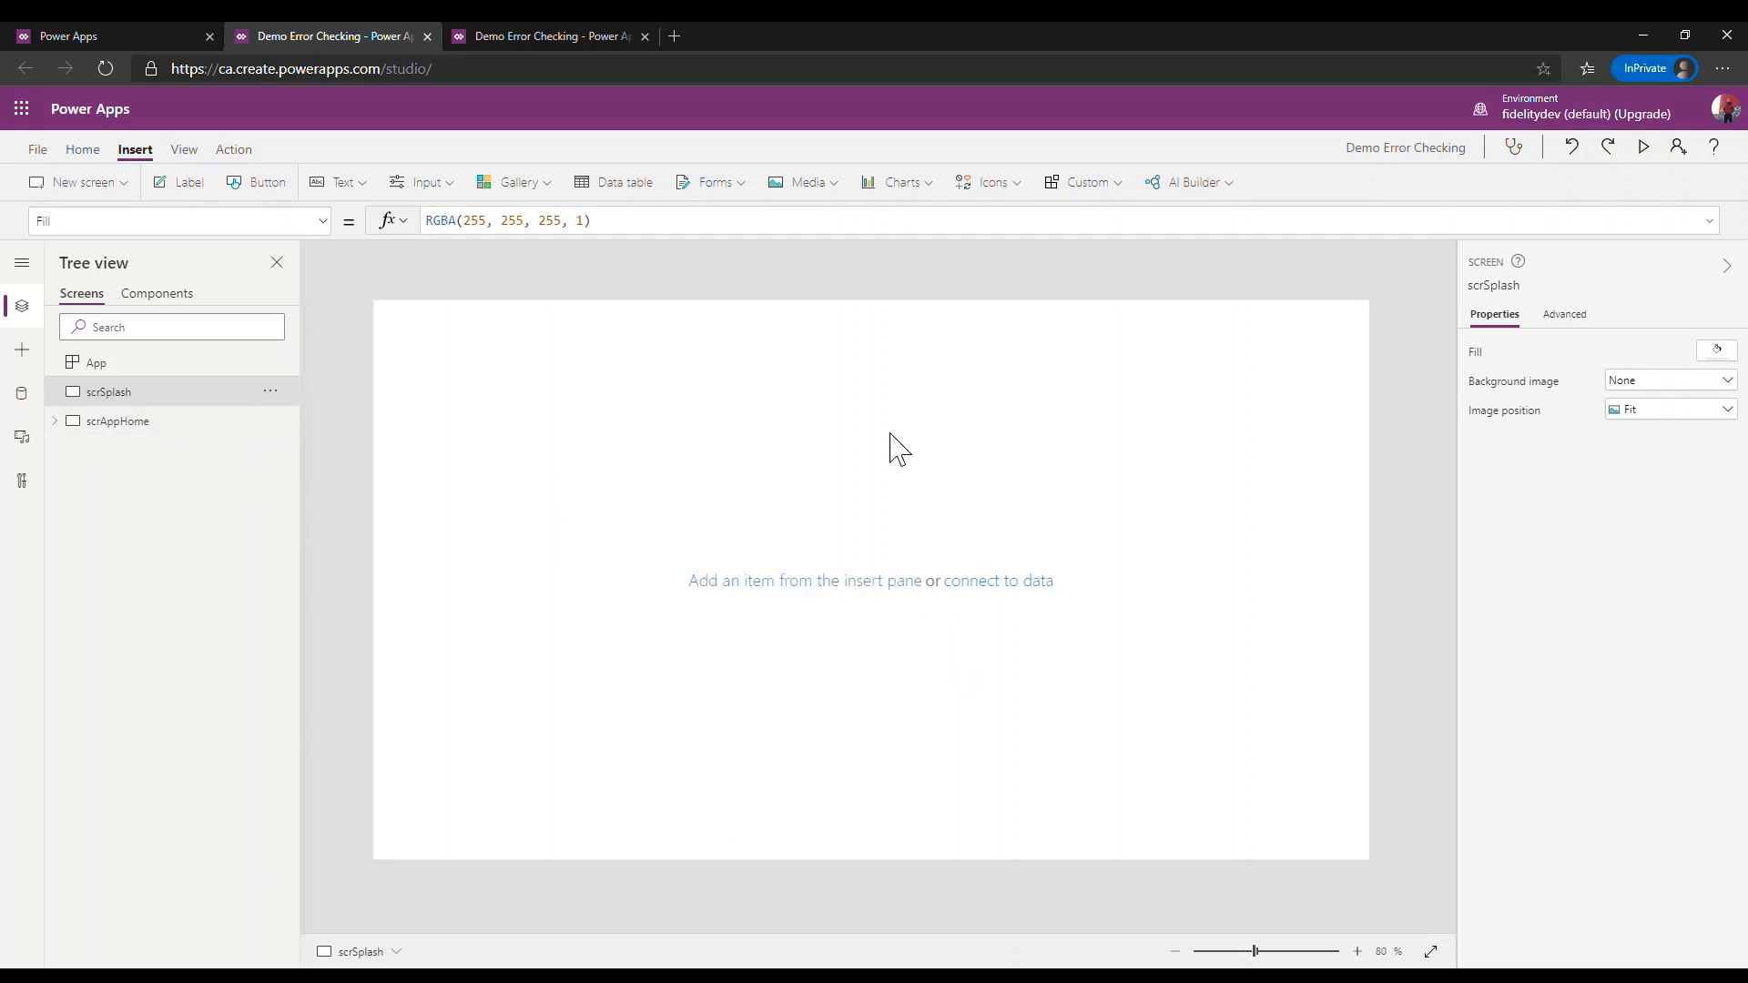
Step: Set the scrSplash screen's fill to the standard purple color
{"action": "left_click", "coordinate": [1717, 350]}
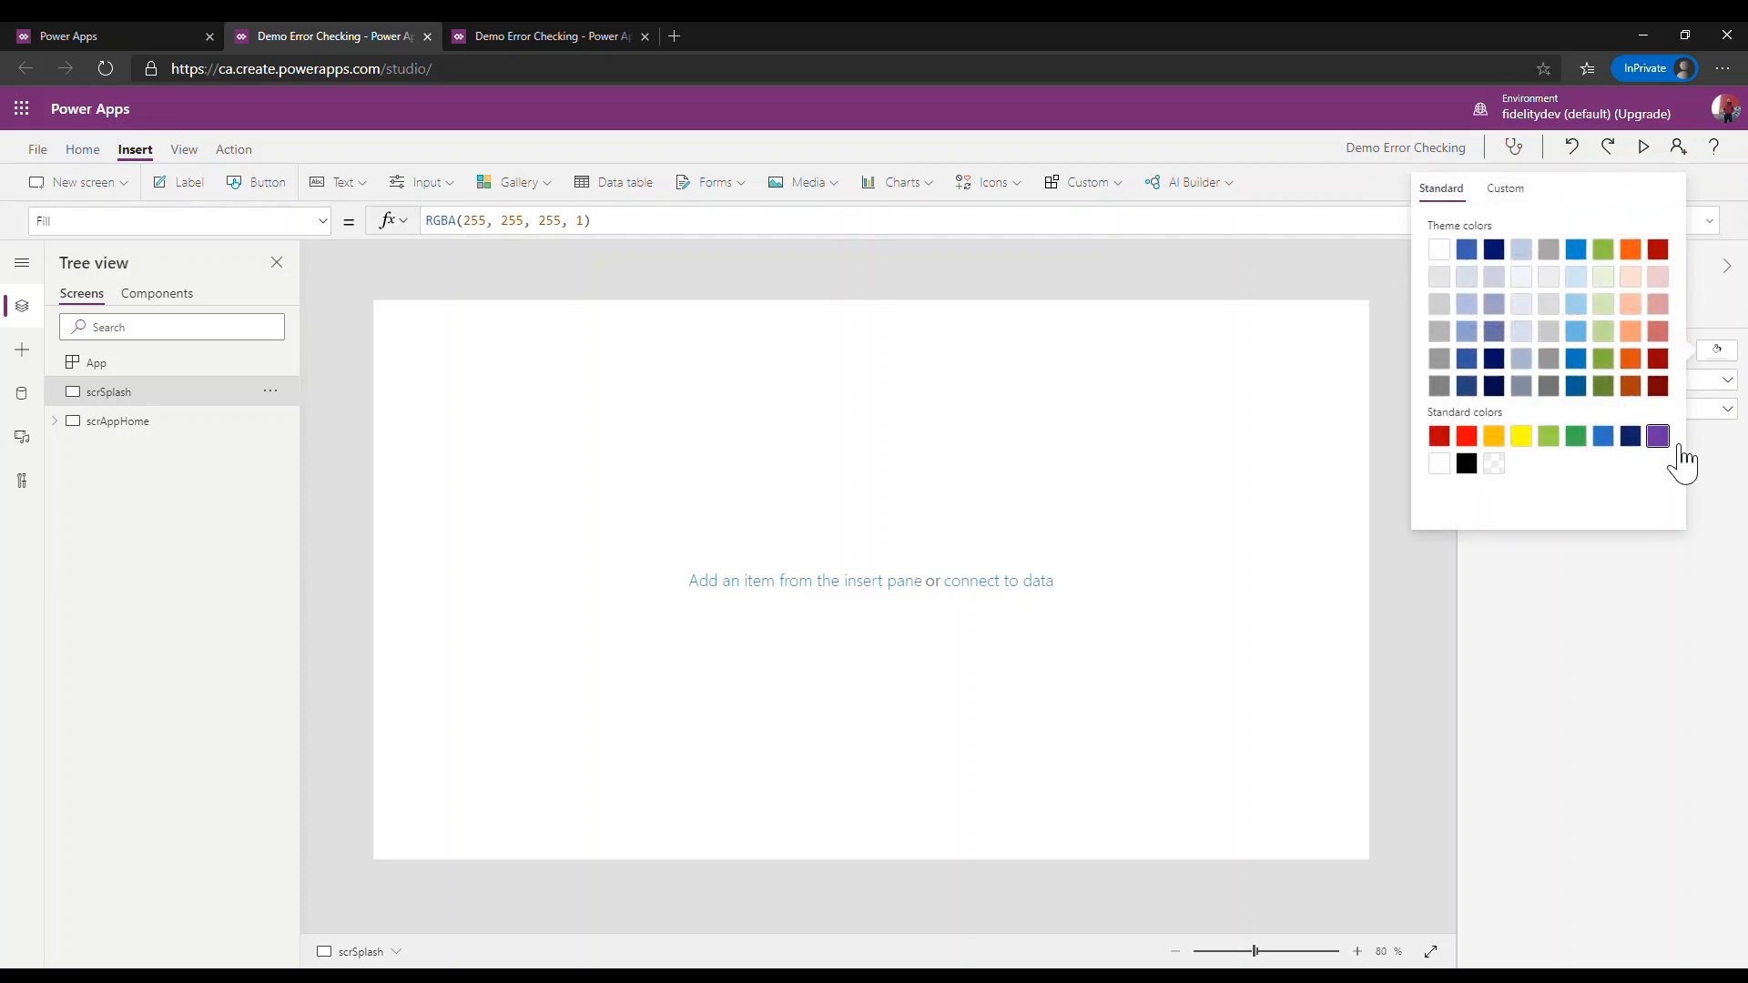
{"action": "left_click", "coordinate": [1657, 437]}
{"action": "left_click", "coordinate": [938, 283]}
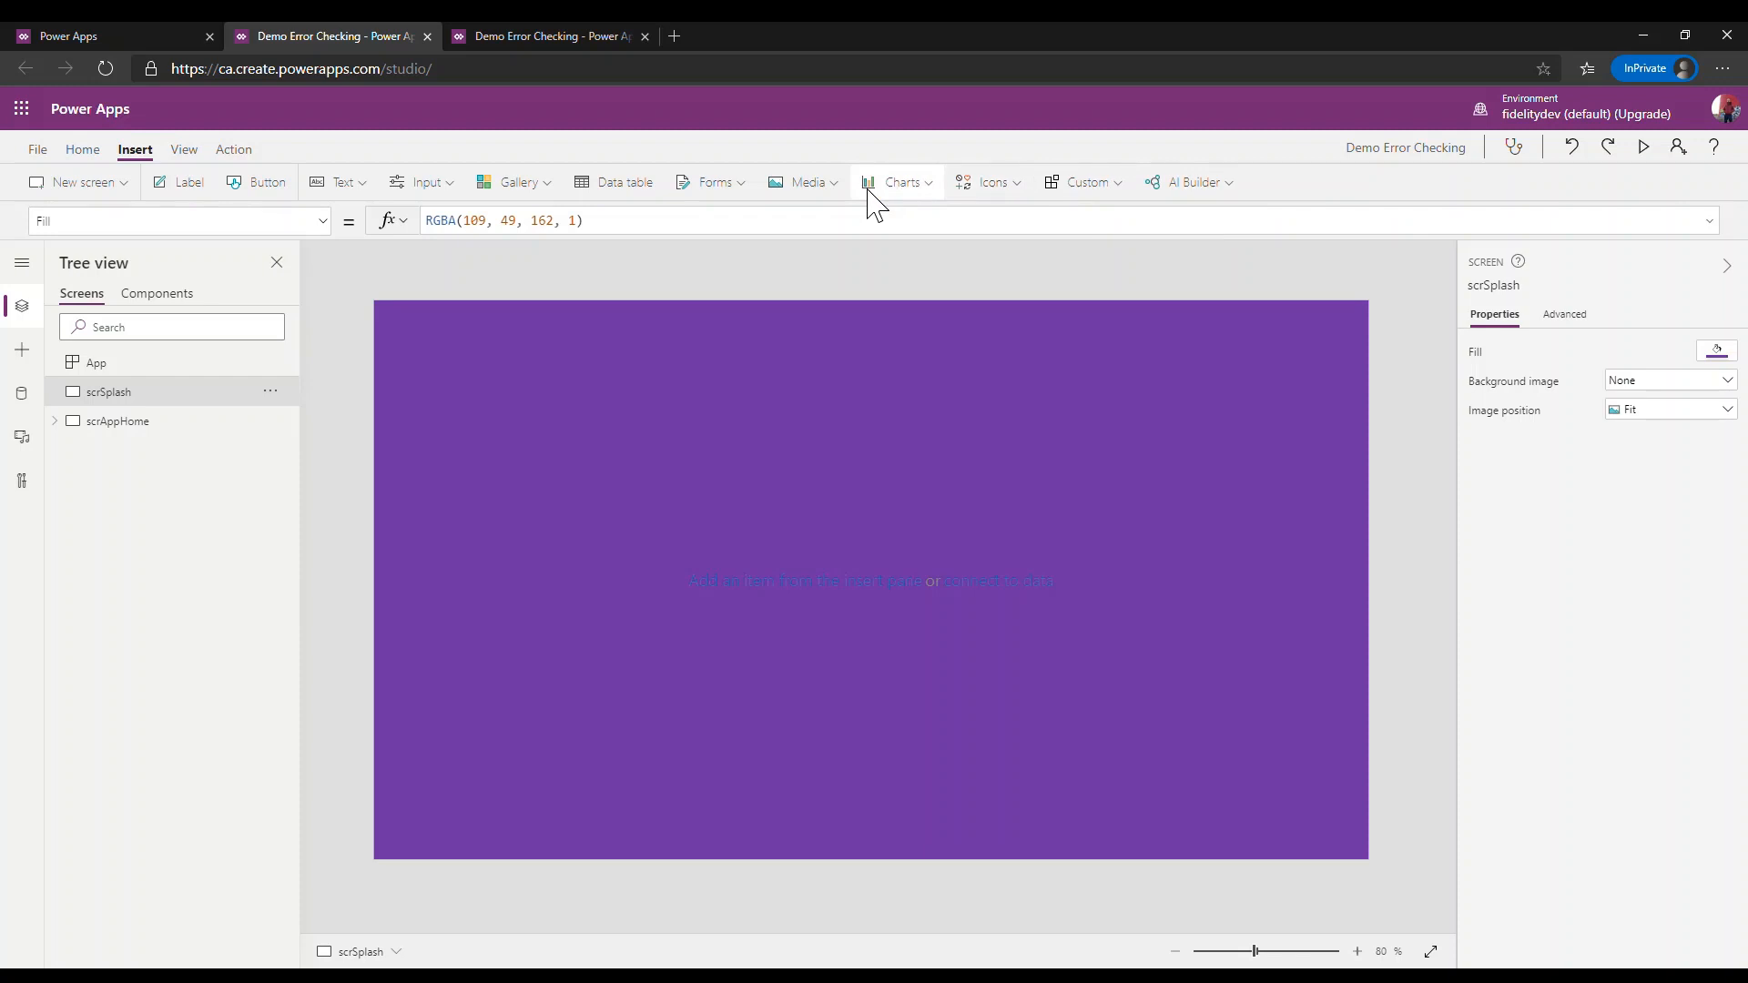
Step: Insert an image control on scrSplash, about 343 wide and 225 high, positioned at about X 468, Y 200
{"action": "left_click", "coordinate": [787, 187]}
{"action": "left_click", "coordinate": [899, 255]}
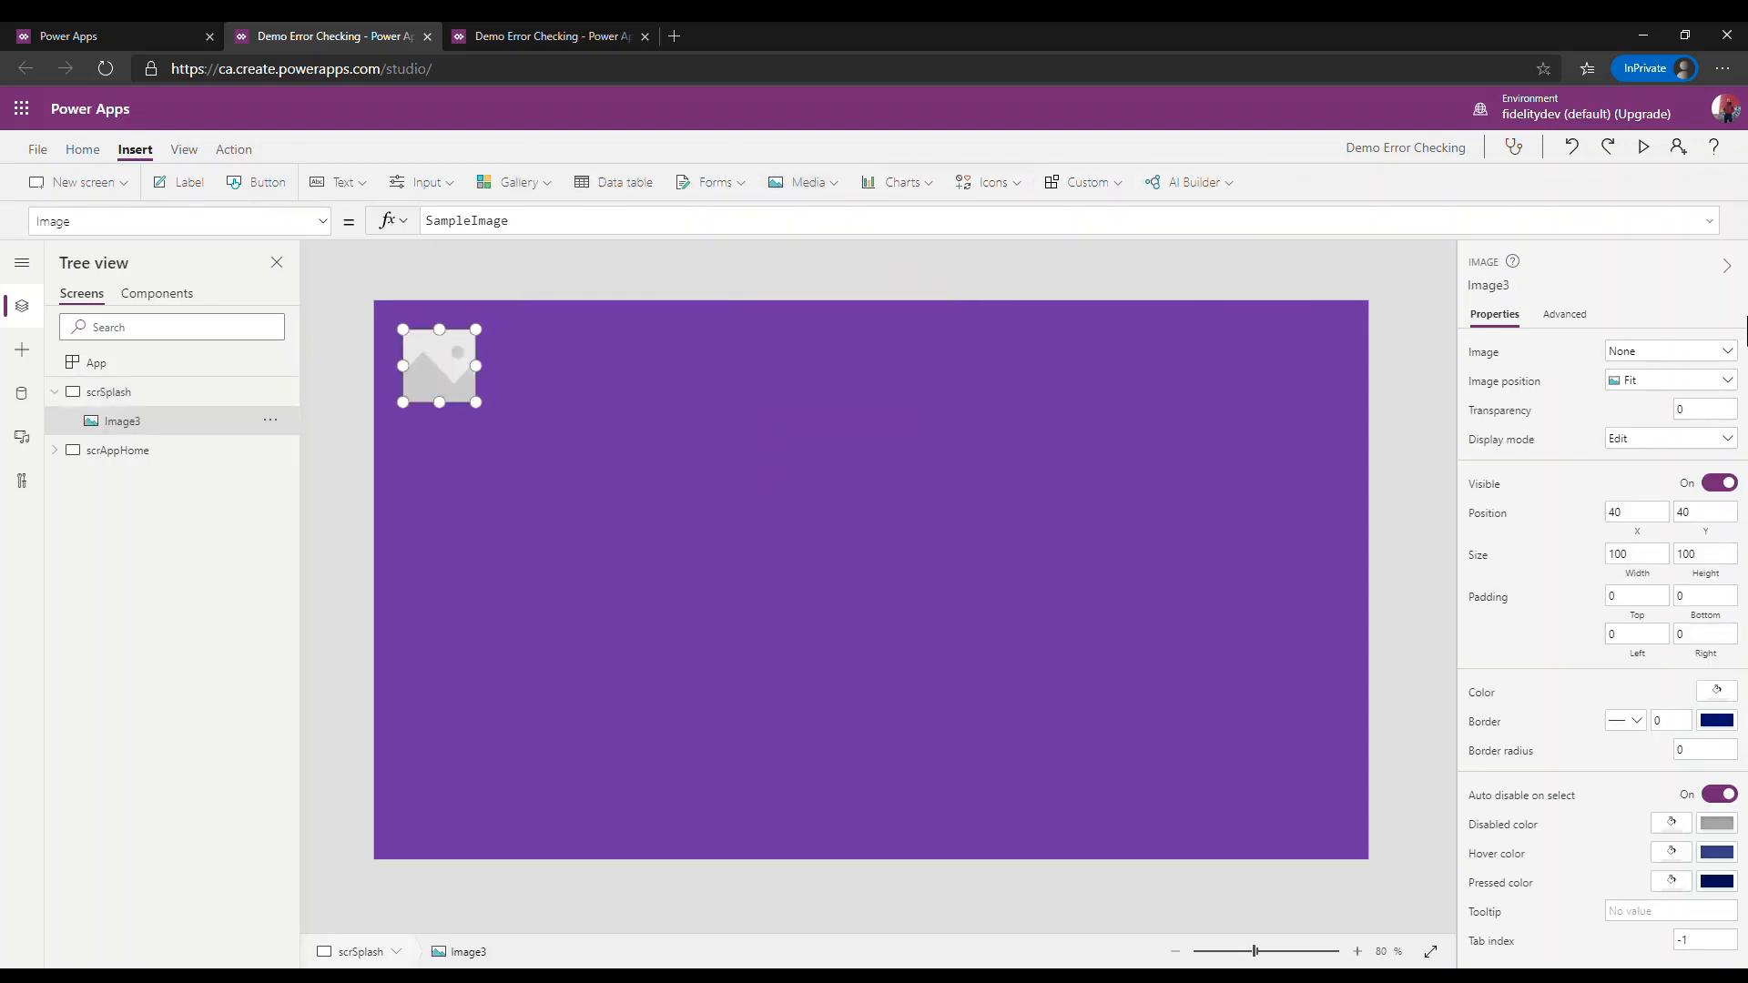
{"action": "left_click_drag", "start_coordinate": [496, 400], "coordinate": [1006, 636]}
{"action": "left_click_drag", "start_coordinate": [847, 603], "coordinate": [815, 592]}
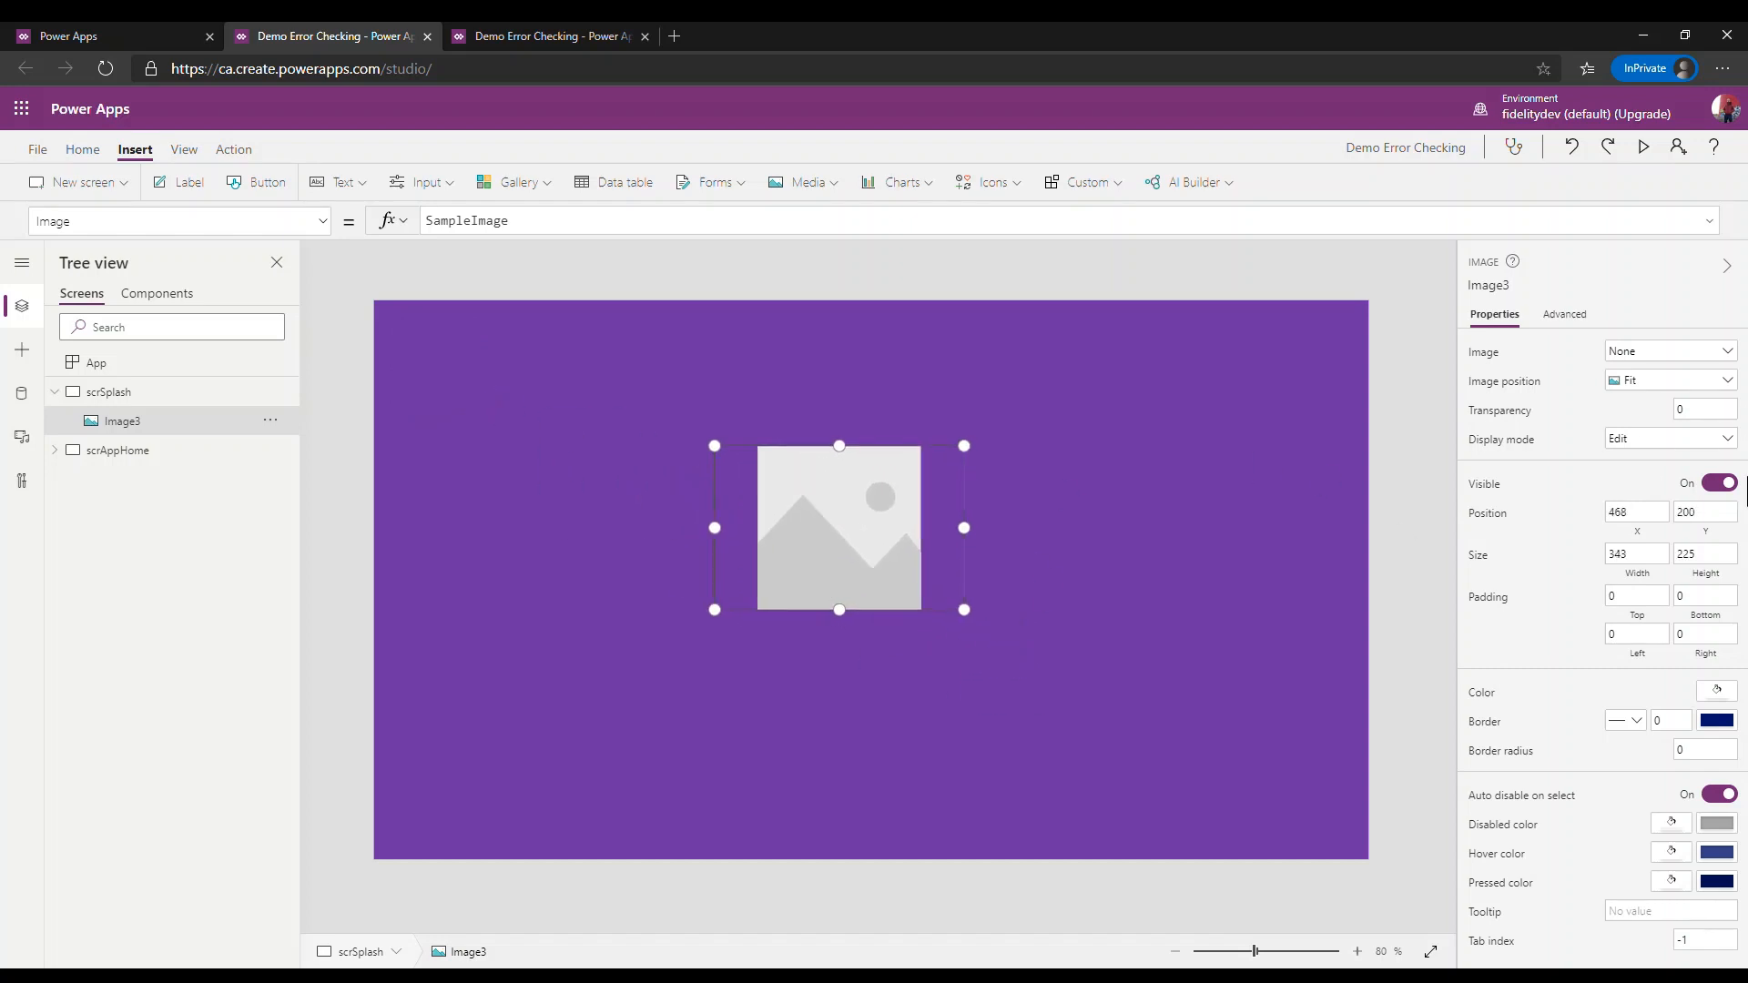
Step: Add the fidelity logo image file and use it as the image control's picture
{"action": "left_click", "coordinate": [1670, 352]}
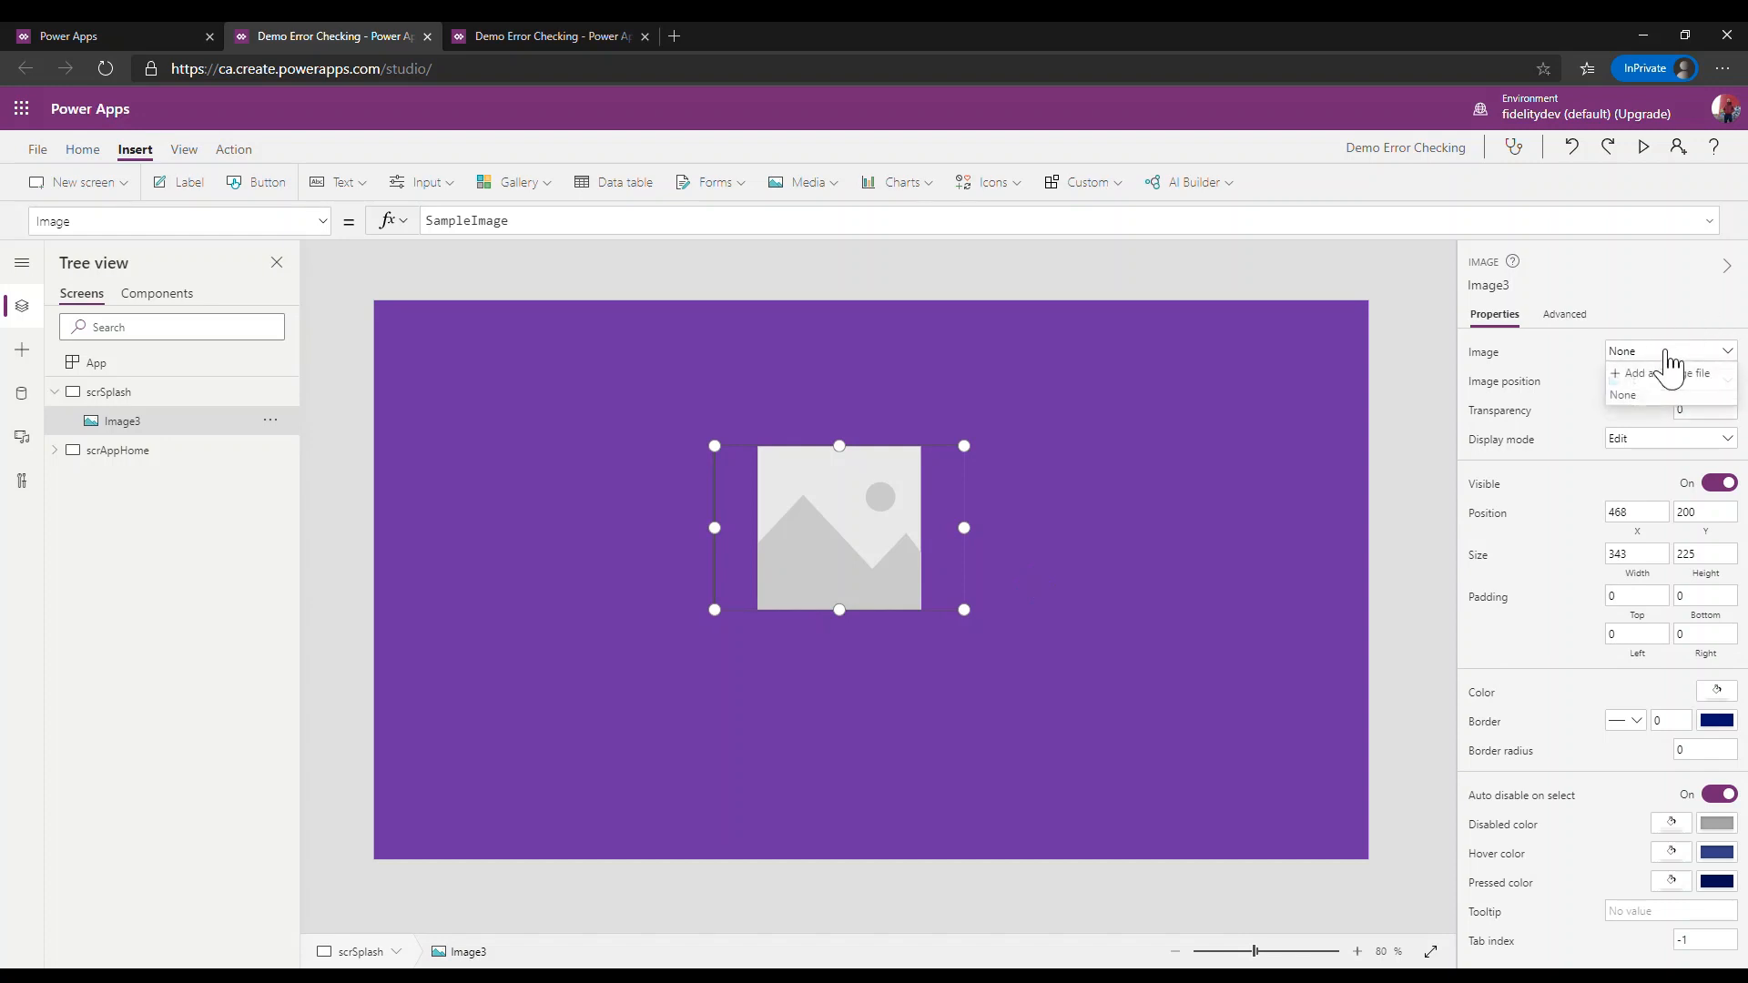
{"action": "left_click", "coordinate": [1669, 375]}
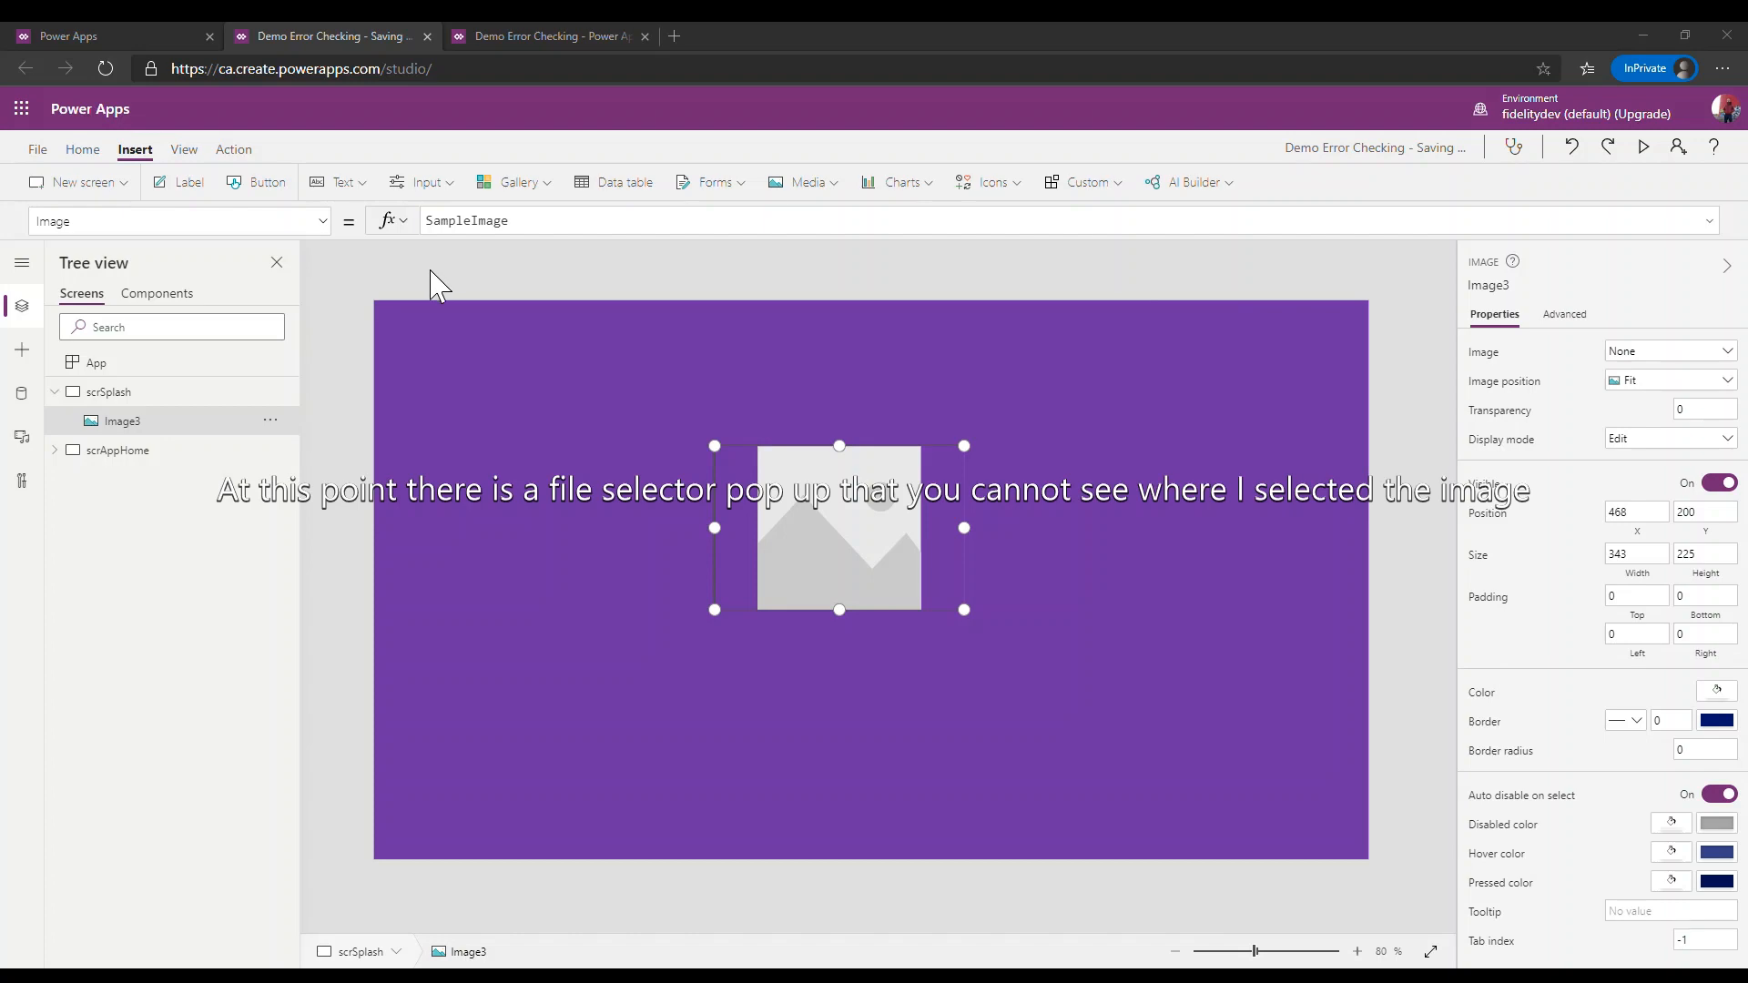
{"action": "double_click", "coordinate": [275, 167]}
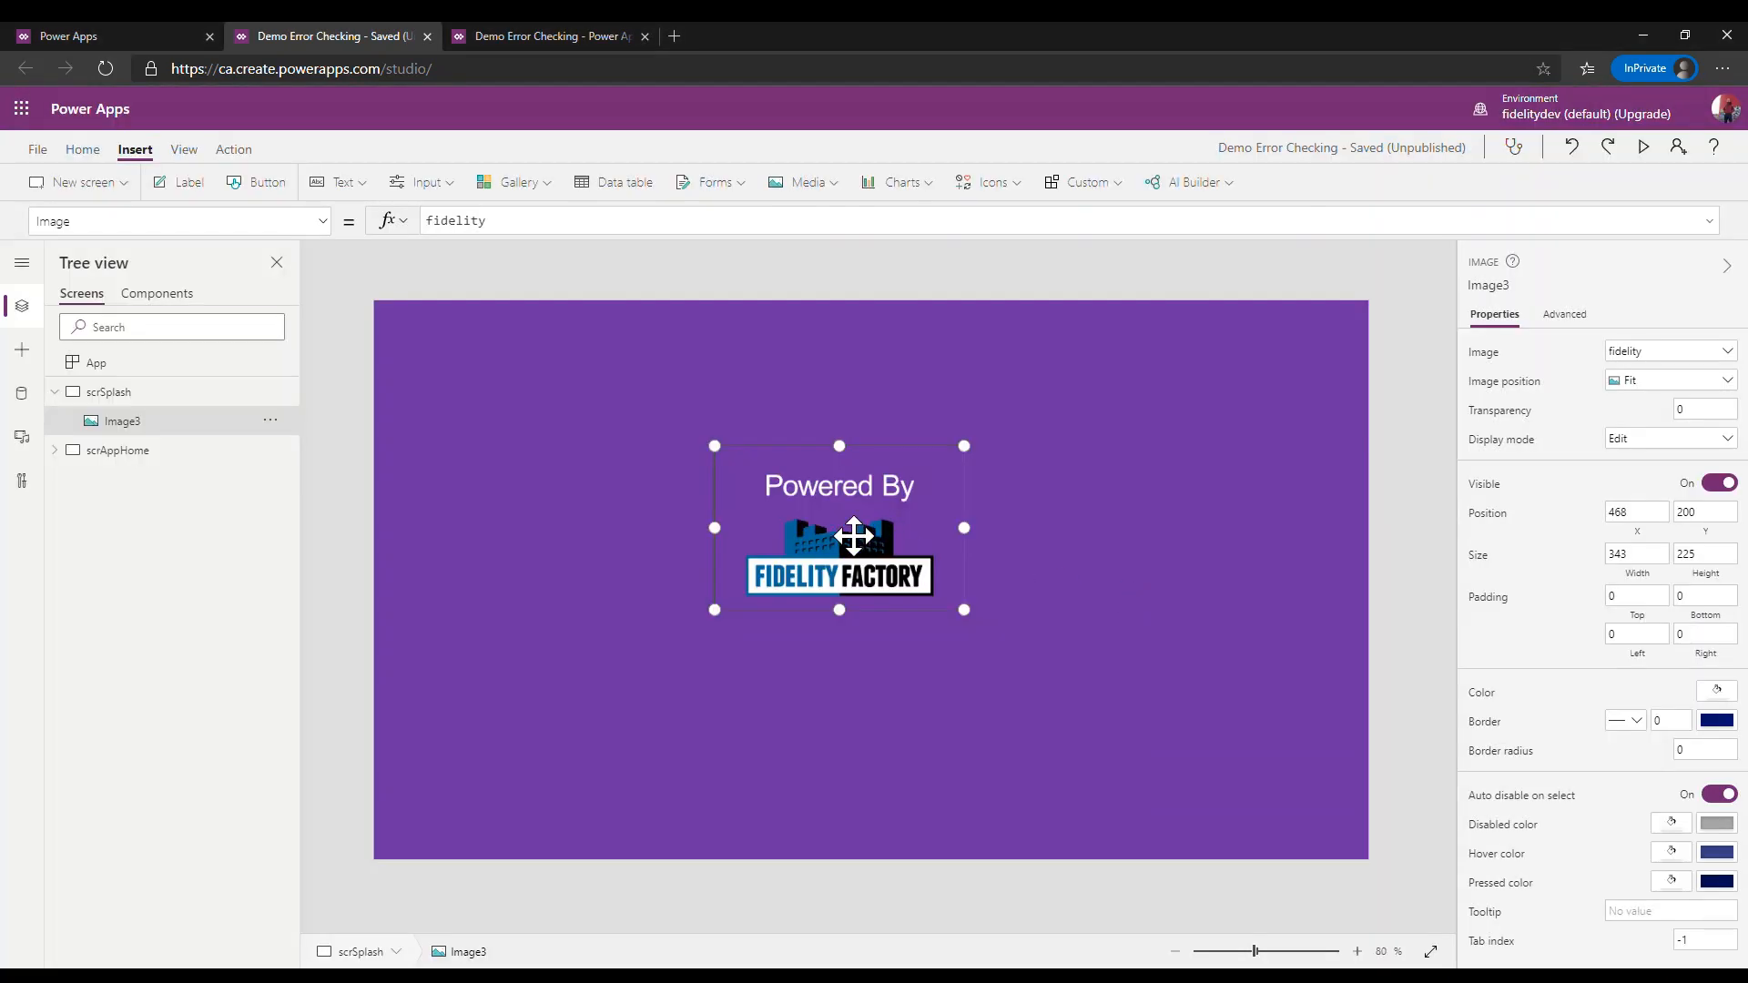
Step: Enlarge the logo image to about 677 by 402 and move it up to about X 328, Y 68
{"action": "left_click_drag", "start_coordinate": [714, 446], "coordinate": [627, 414]}
{"action": "left_click_drag", "start_coordinate": [975, 616], "coordinate": [1120, 701]}
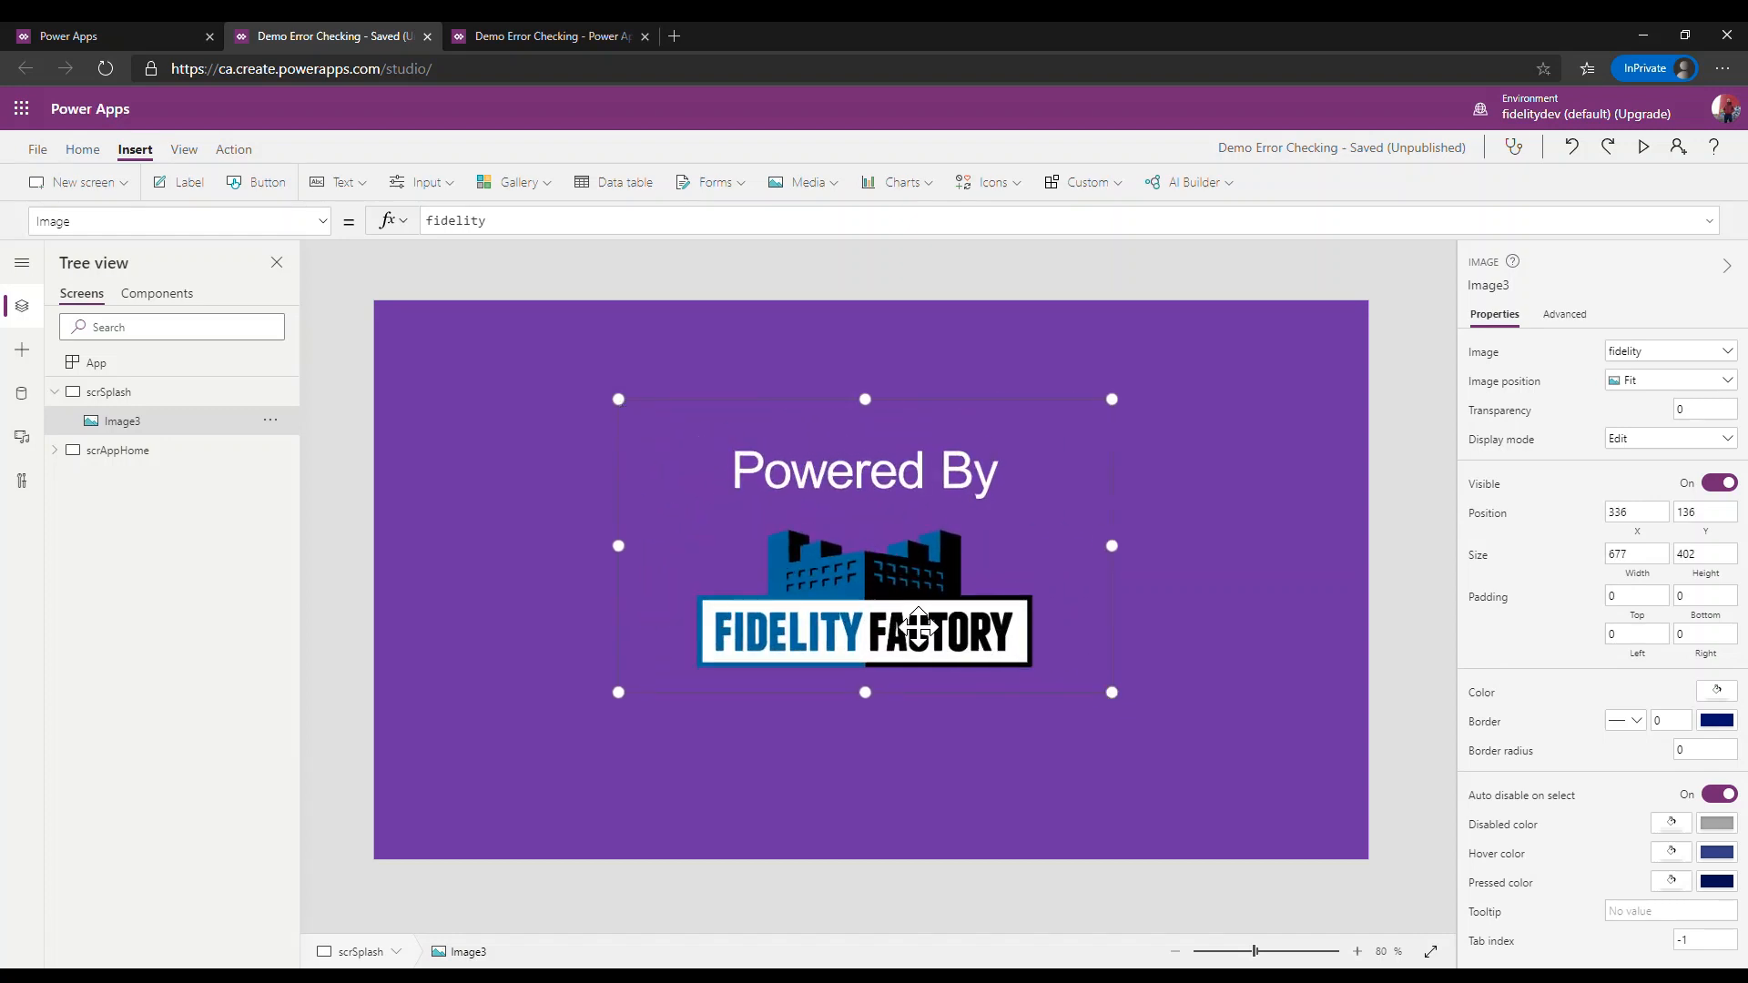
{"action": "left_click_drag", "start_coordinate": [917, 626], "coordinate": [911, 576]}
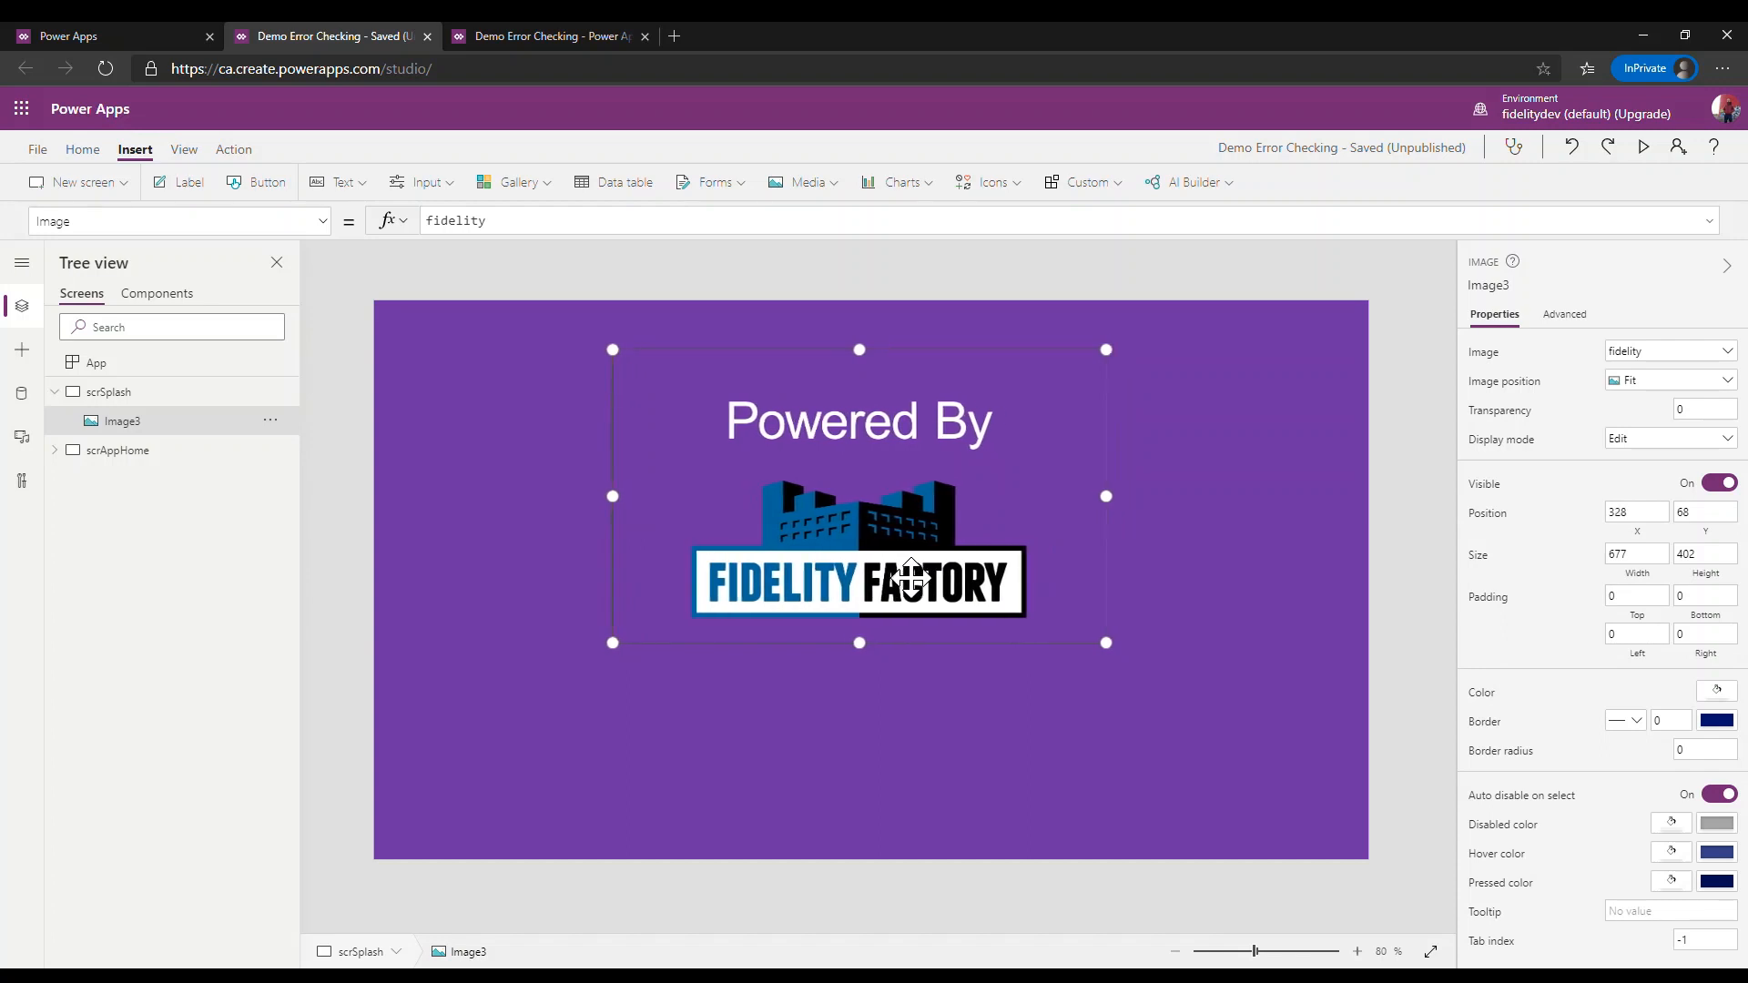
{"action": "left_click", "coordinate": [1051, 723]}
{"action": "left_click", "coordinate": [912, 581]}
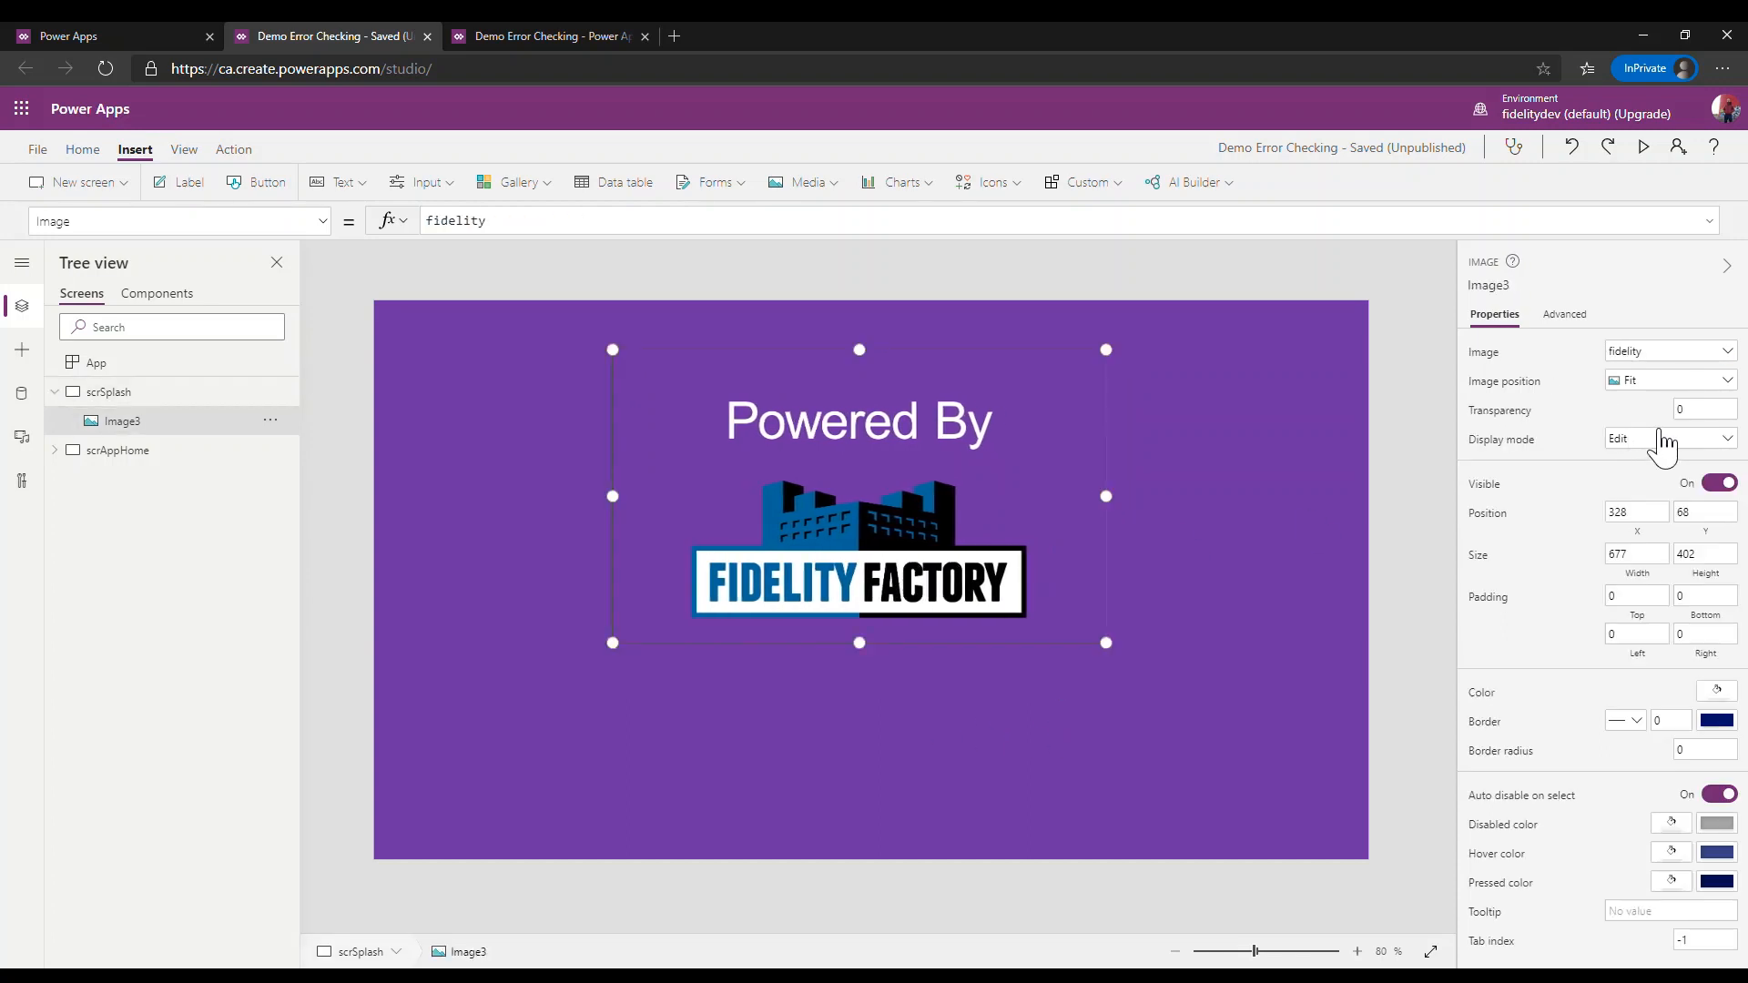
Step: Insert a text label below the logo at about Y 492 and stretch it across the full 1366 screen width
{"action": "left_click", "coordinate": [207, 189]}
{"action": "left_click_drag", "start_coordinate": [458, 357], "coordinate": [1370, 685]}
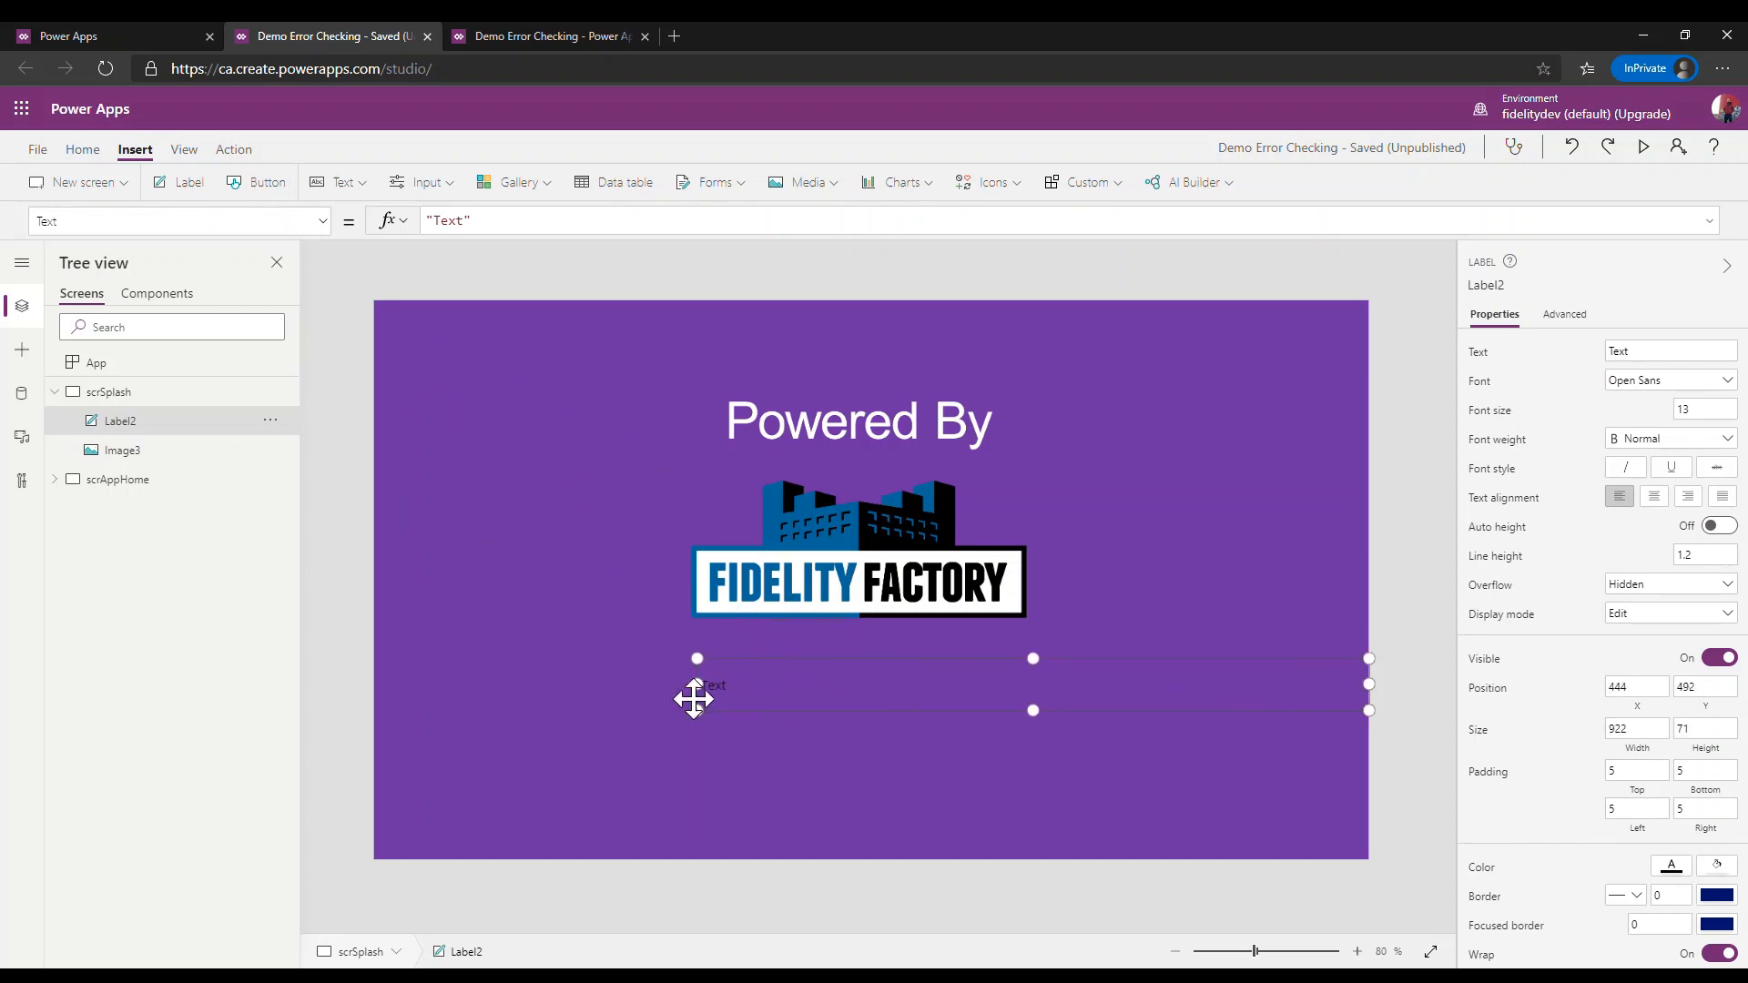
{"action": "left_click_drag", "start_coordinate": [697, 684], "coordinate": [375, 683]}
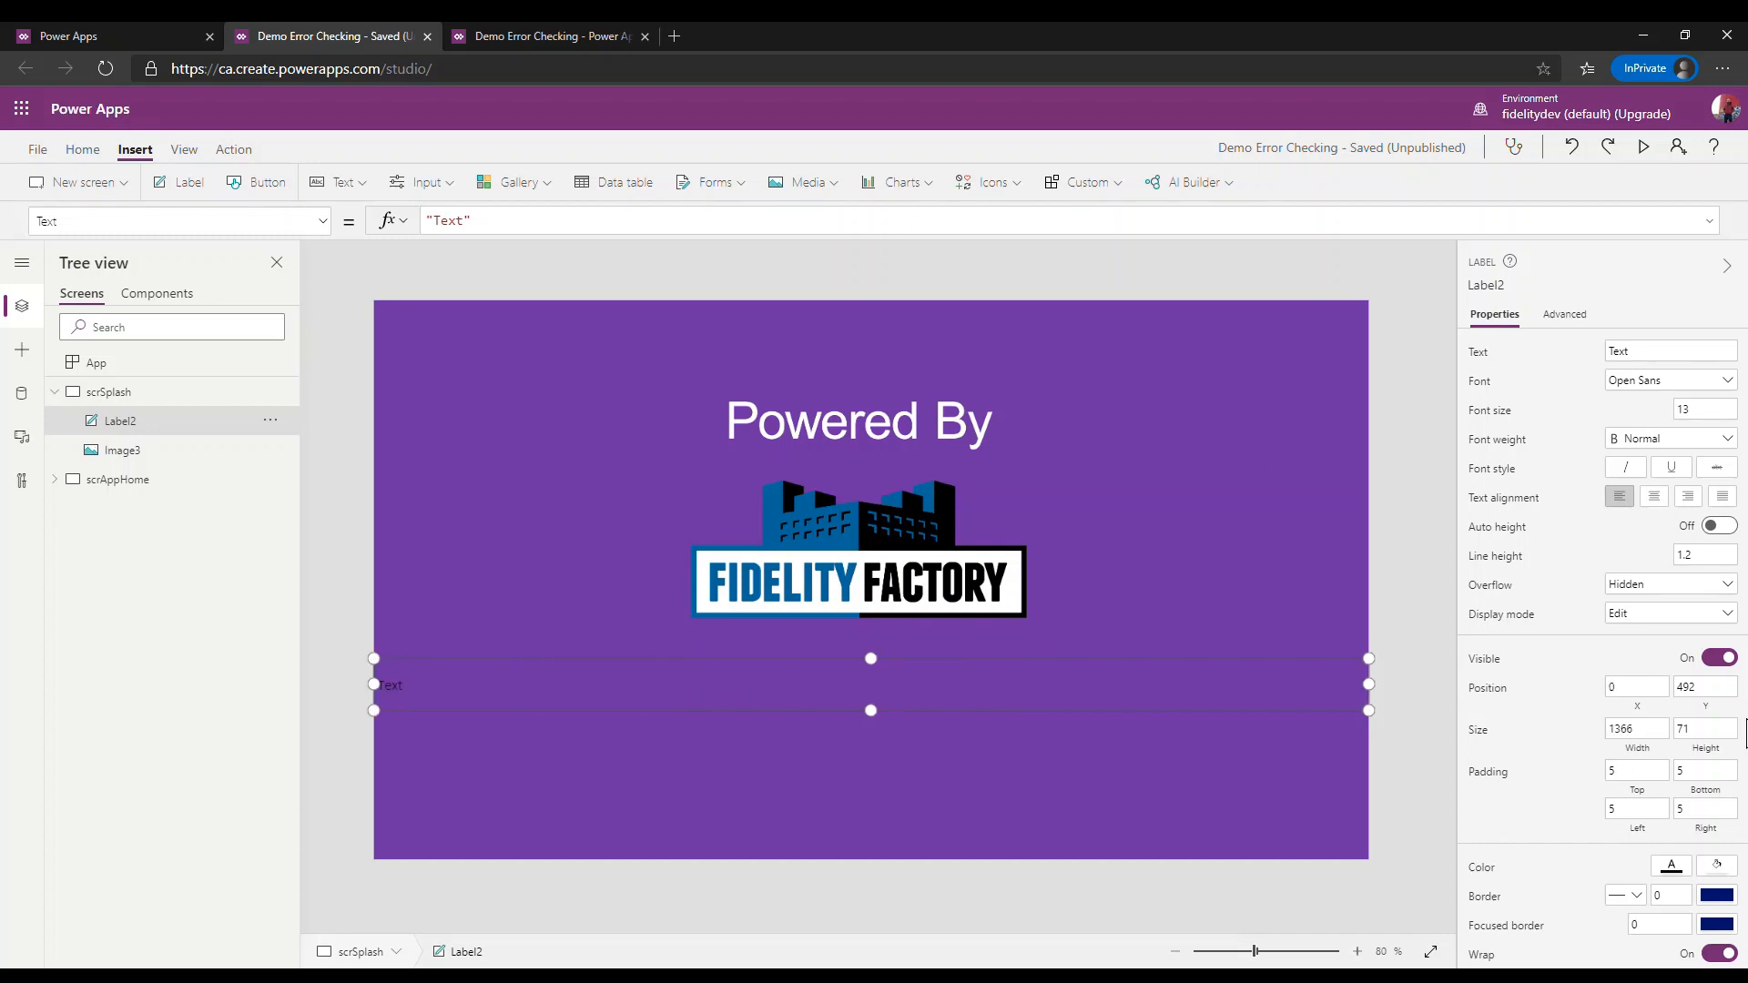
Step: Center the label's text, color it white and set its font to Lato
{"action": "left_click", "coordinate": [1654, 496]}
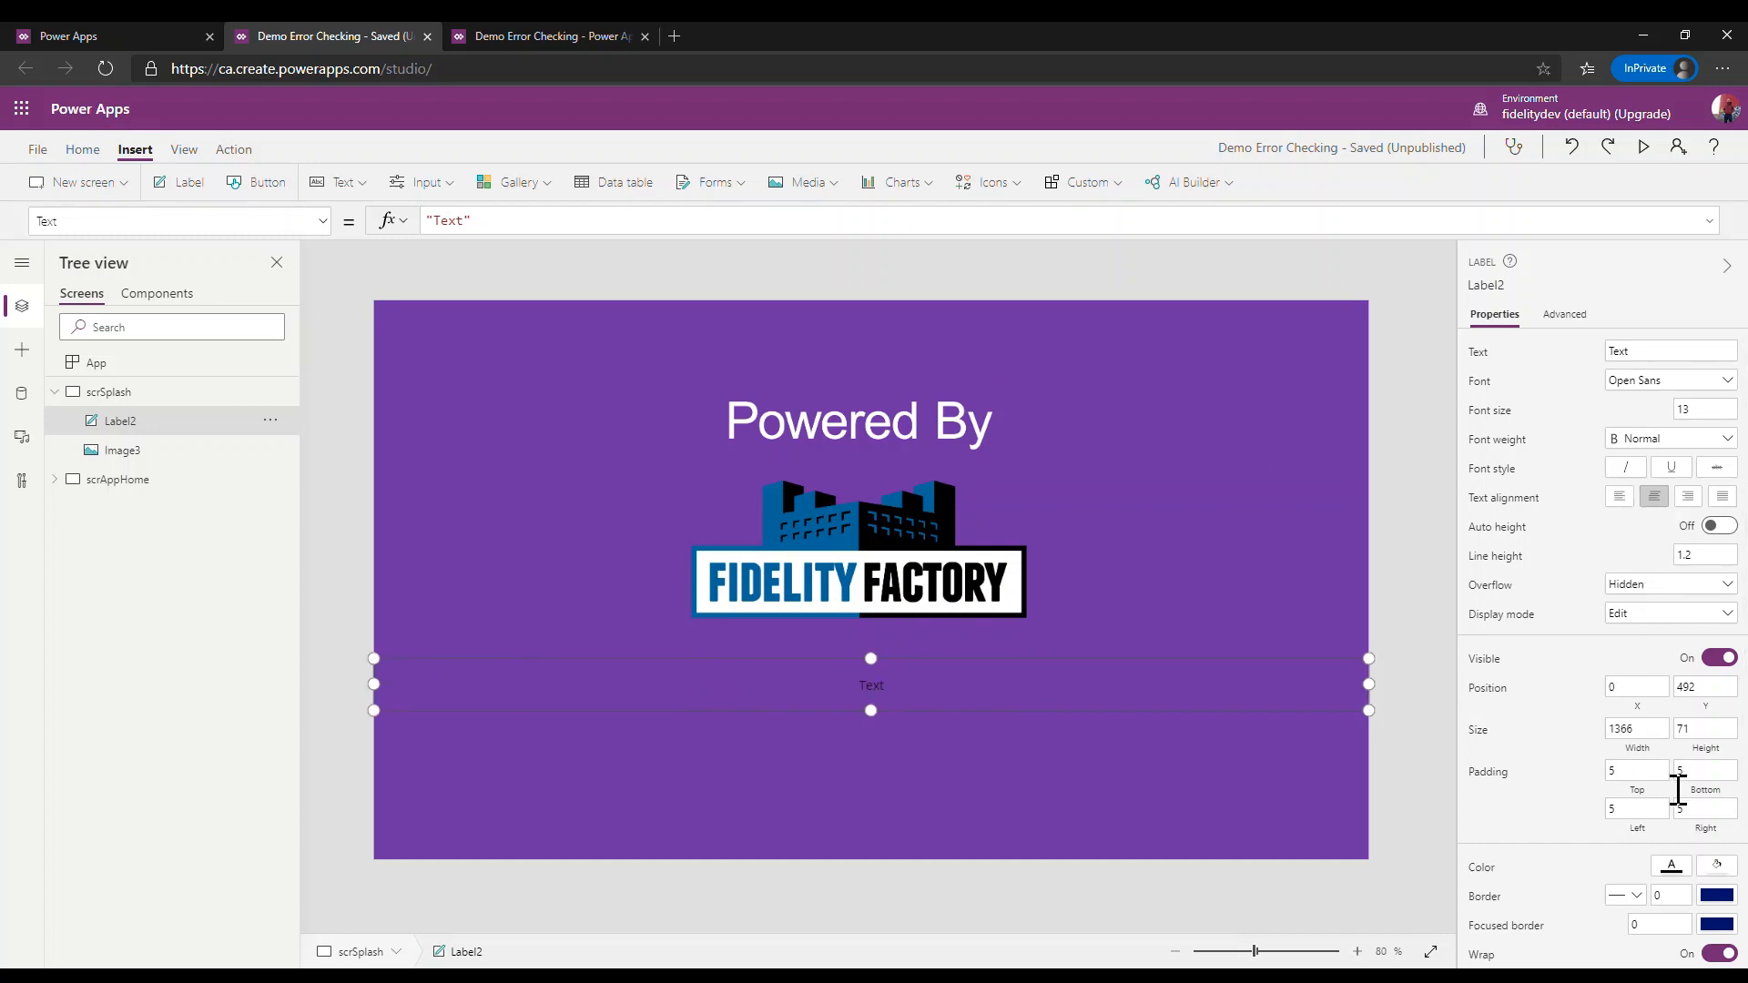
{"action": "left_click", "coordinate": [1713, 897]}
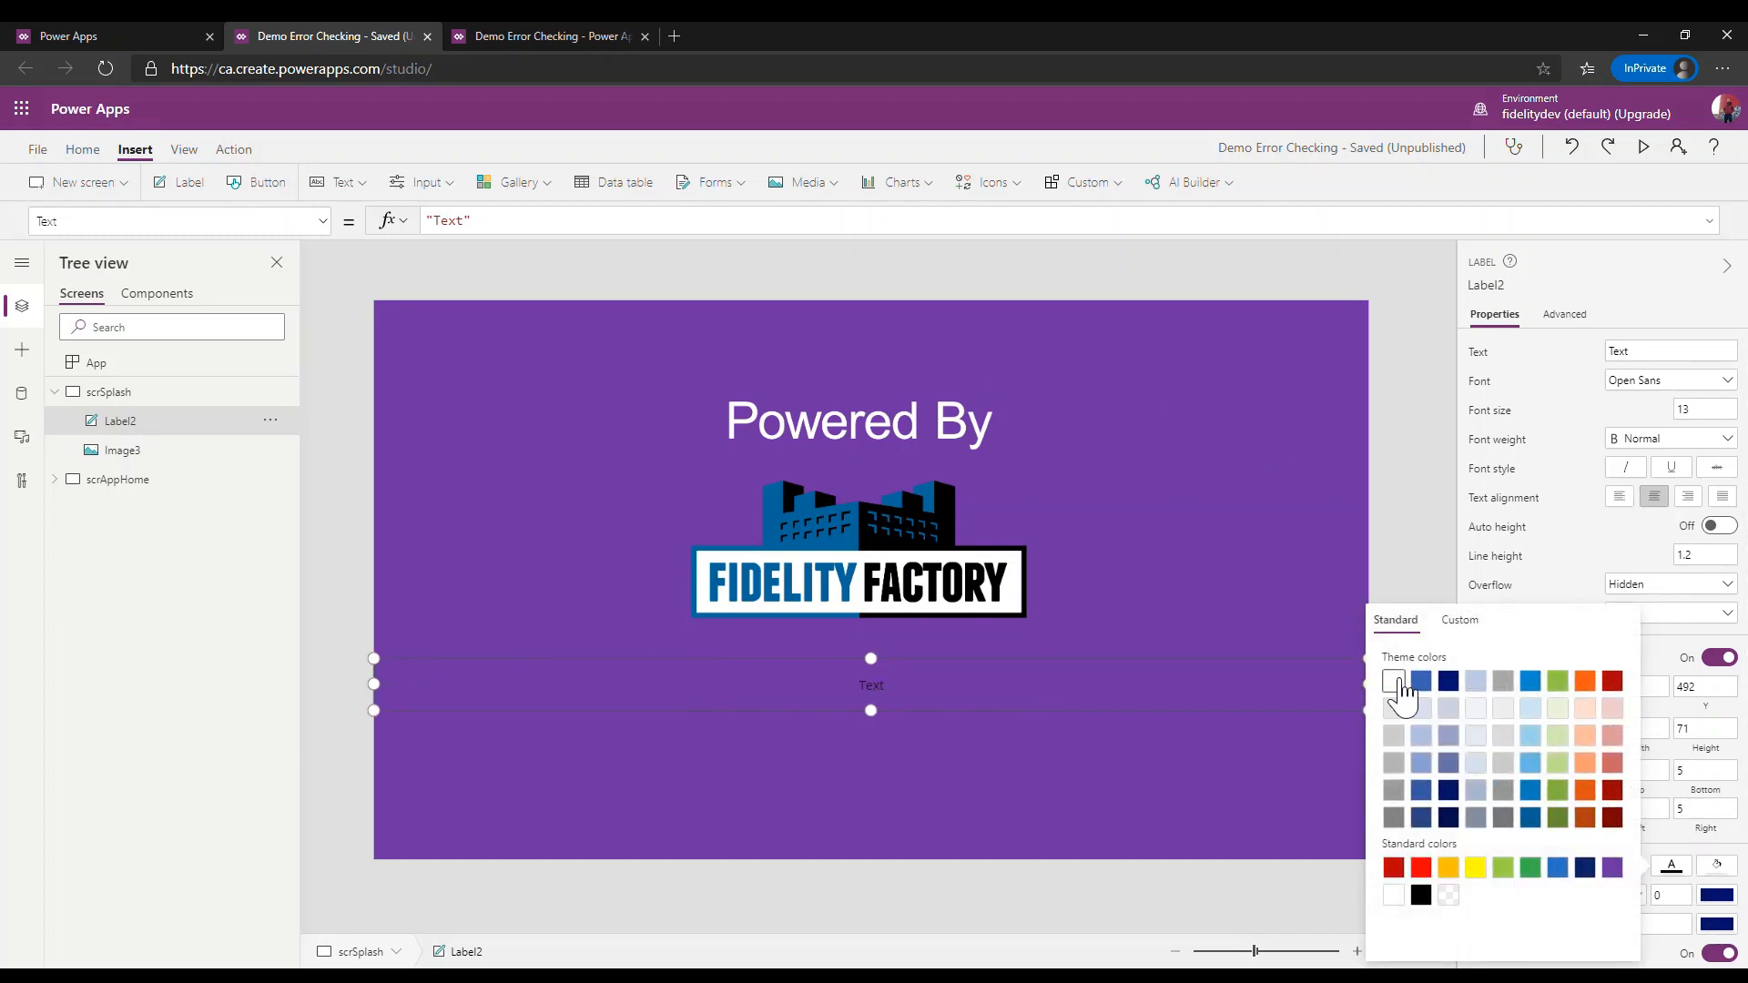
{"action": "left_click", "coordinate": [1395, 682]}
{"action": "left_click", "coordinate": [1645, 382]}
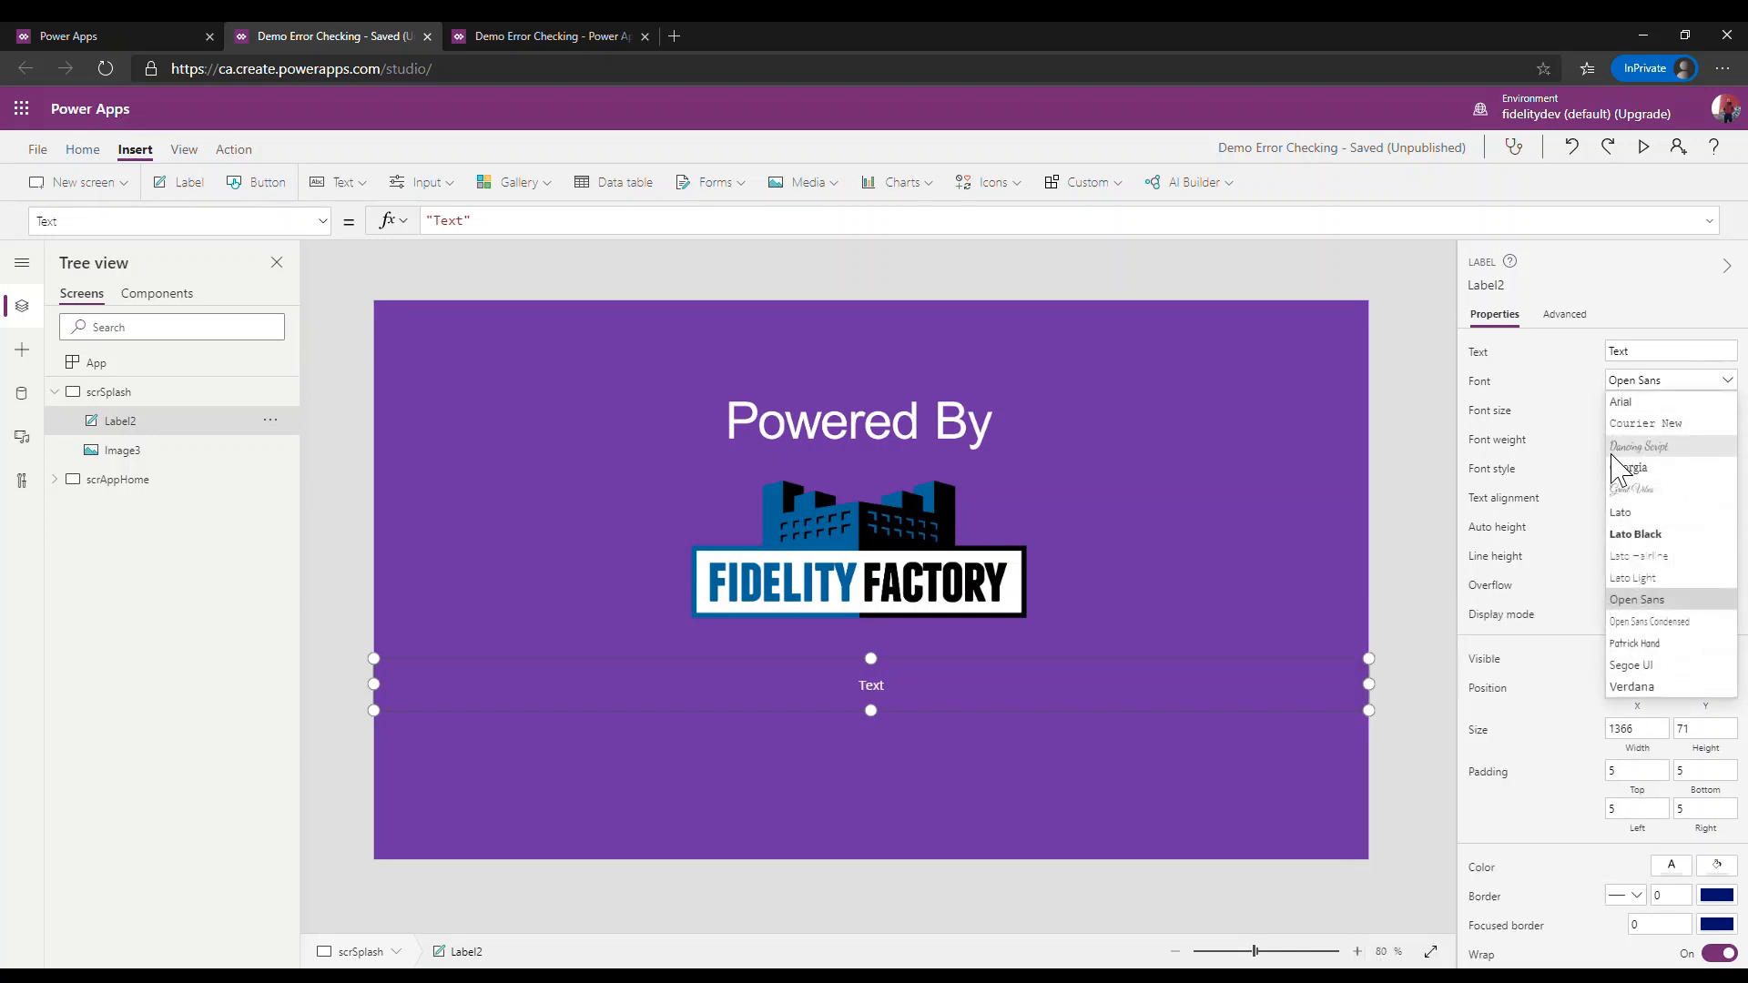
{"action": "left_click", "coordinate": [1621, 513]}
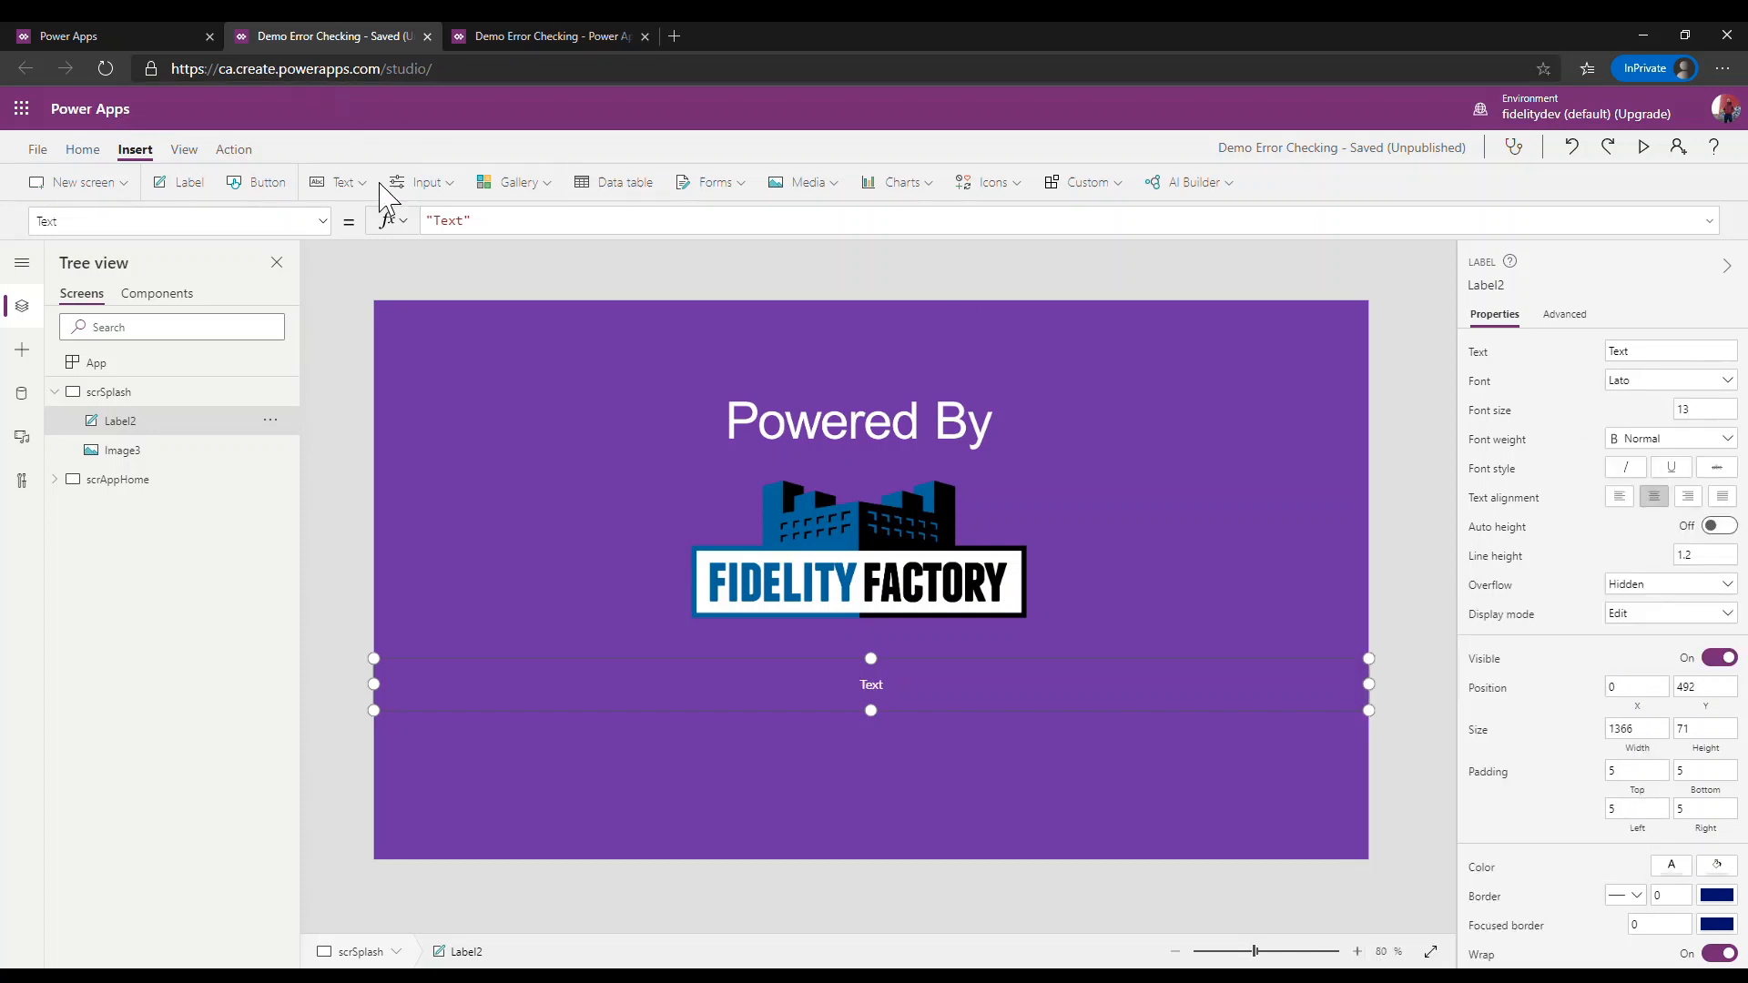
Step: Set the label's text to "Splash Screen Demo" and its font size to 30
{"action": "left_click_drag", "start_coordinate": [483, 223], "coordinate": [408, 225]}
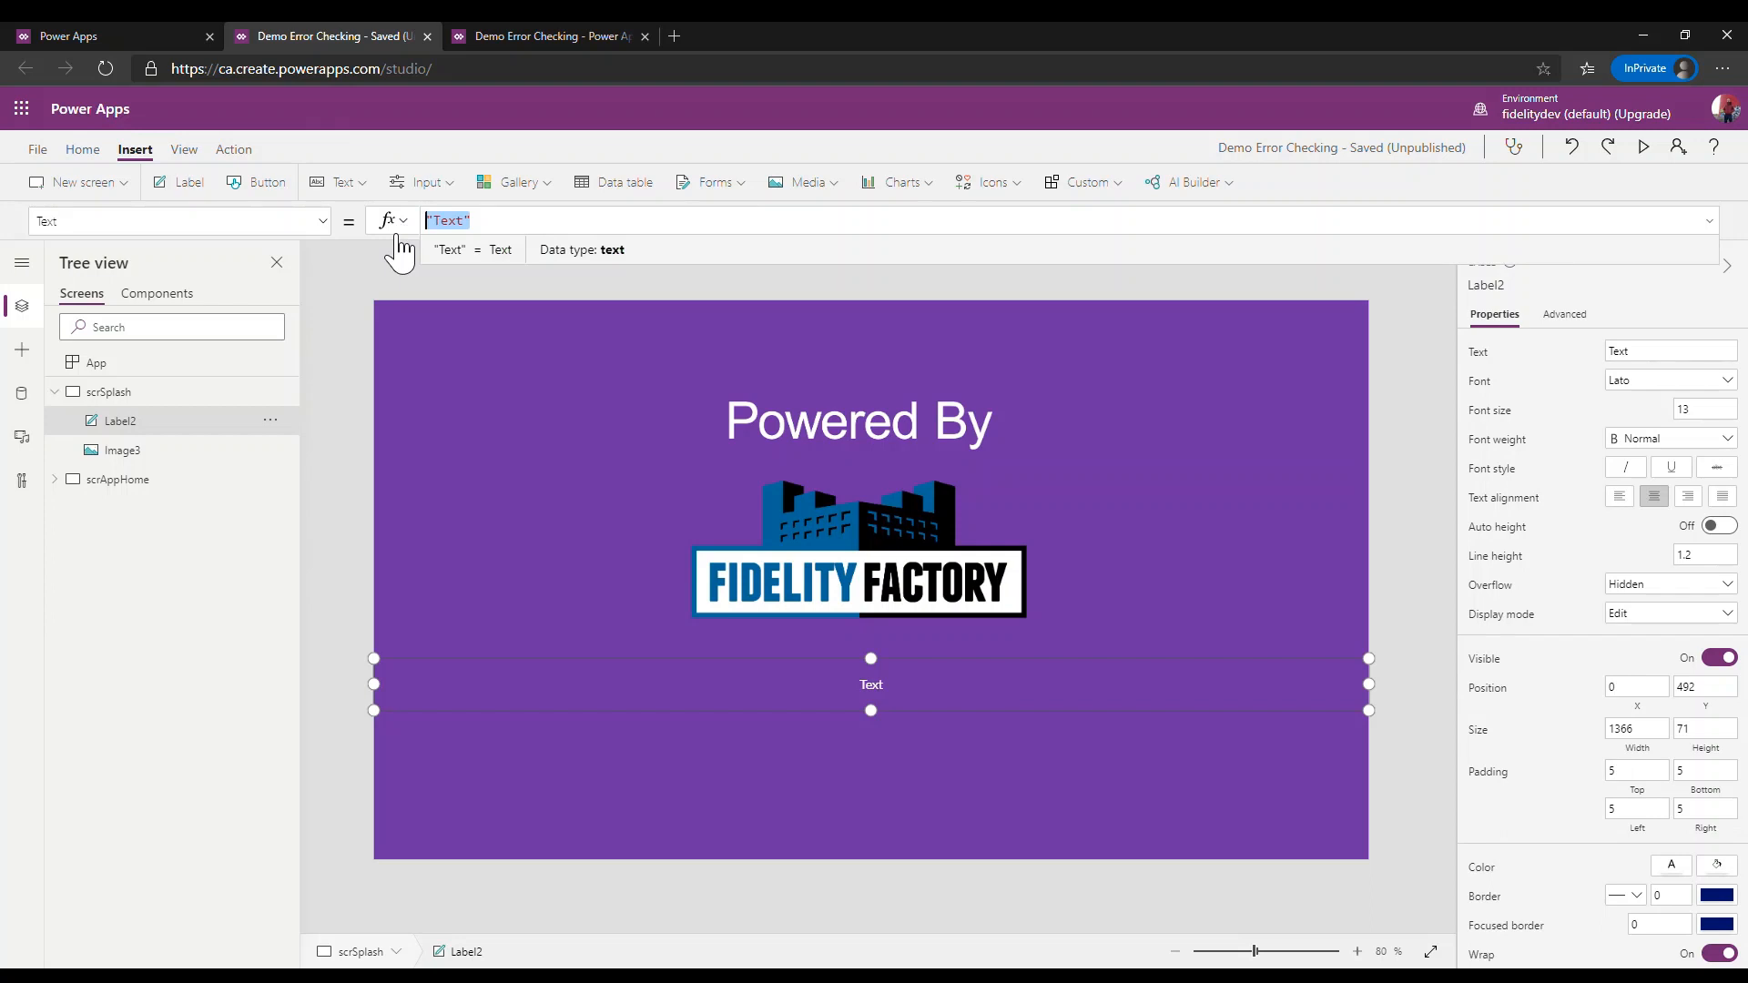
{"action": "type", "text": "\""}
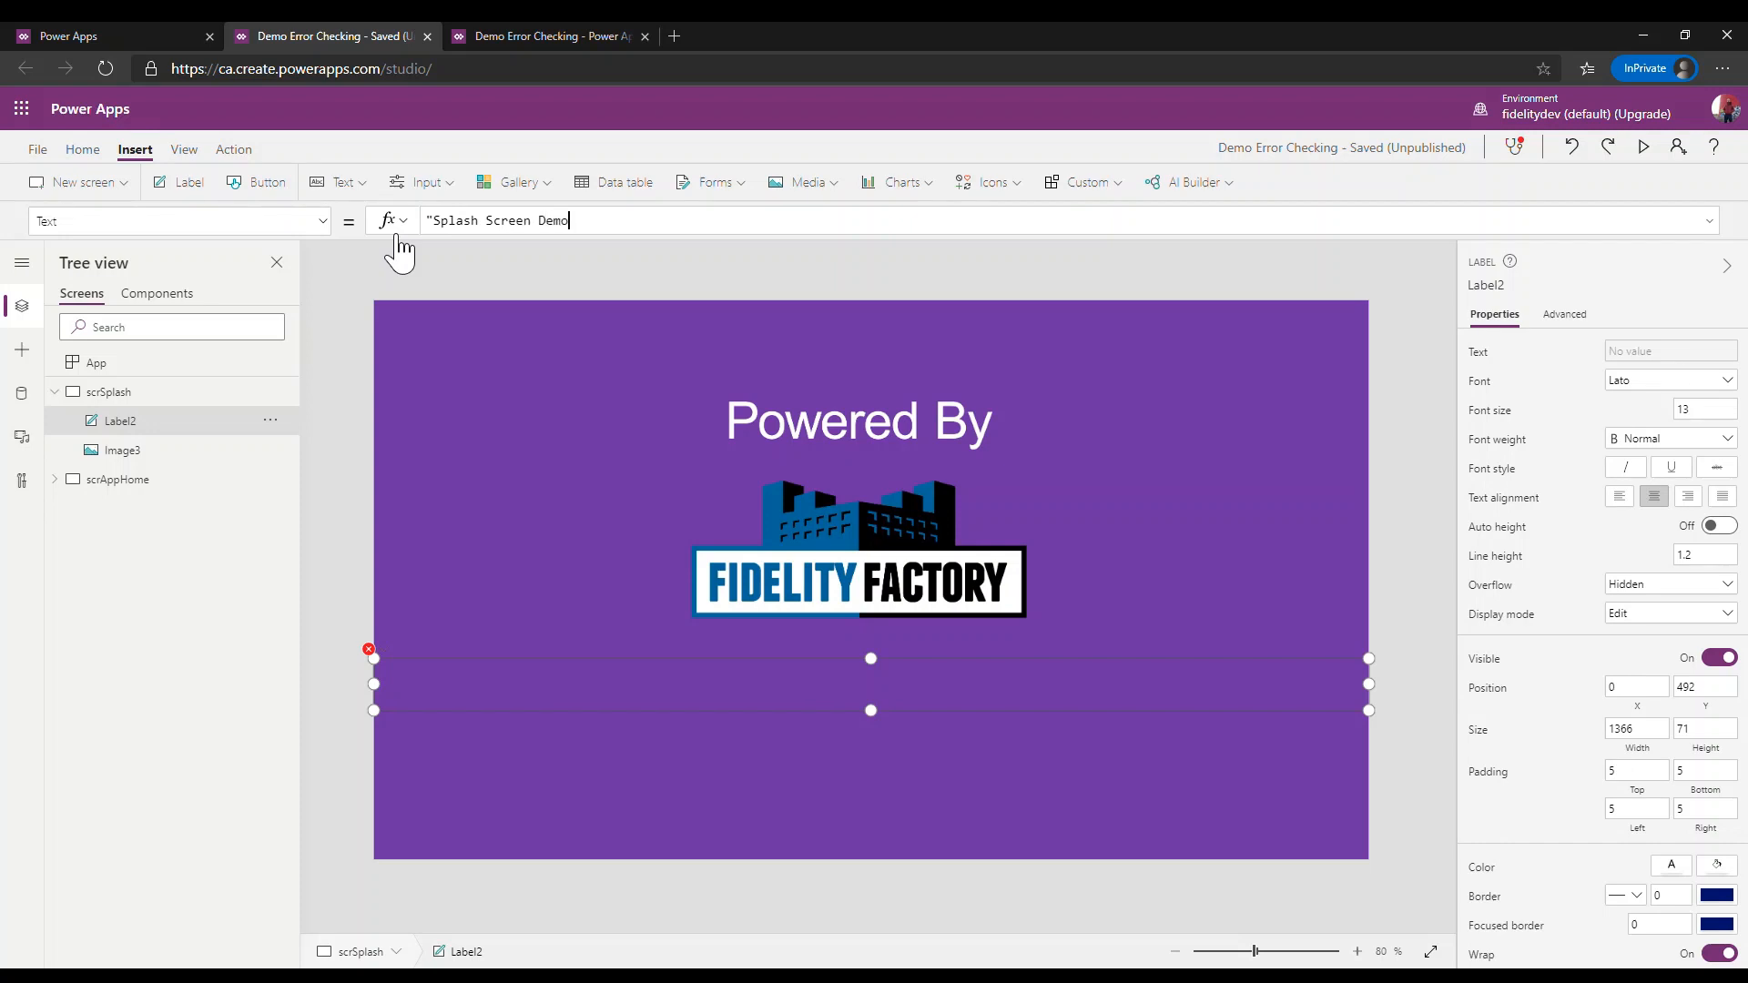
{"action": "type", "text": "Splash Screen Demo\""}
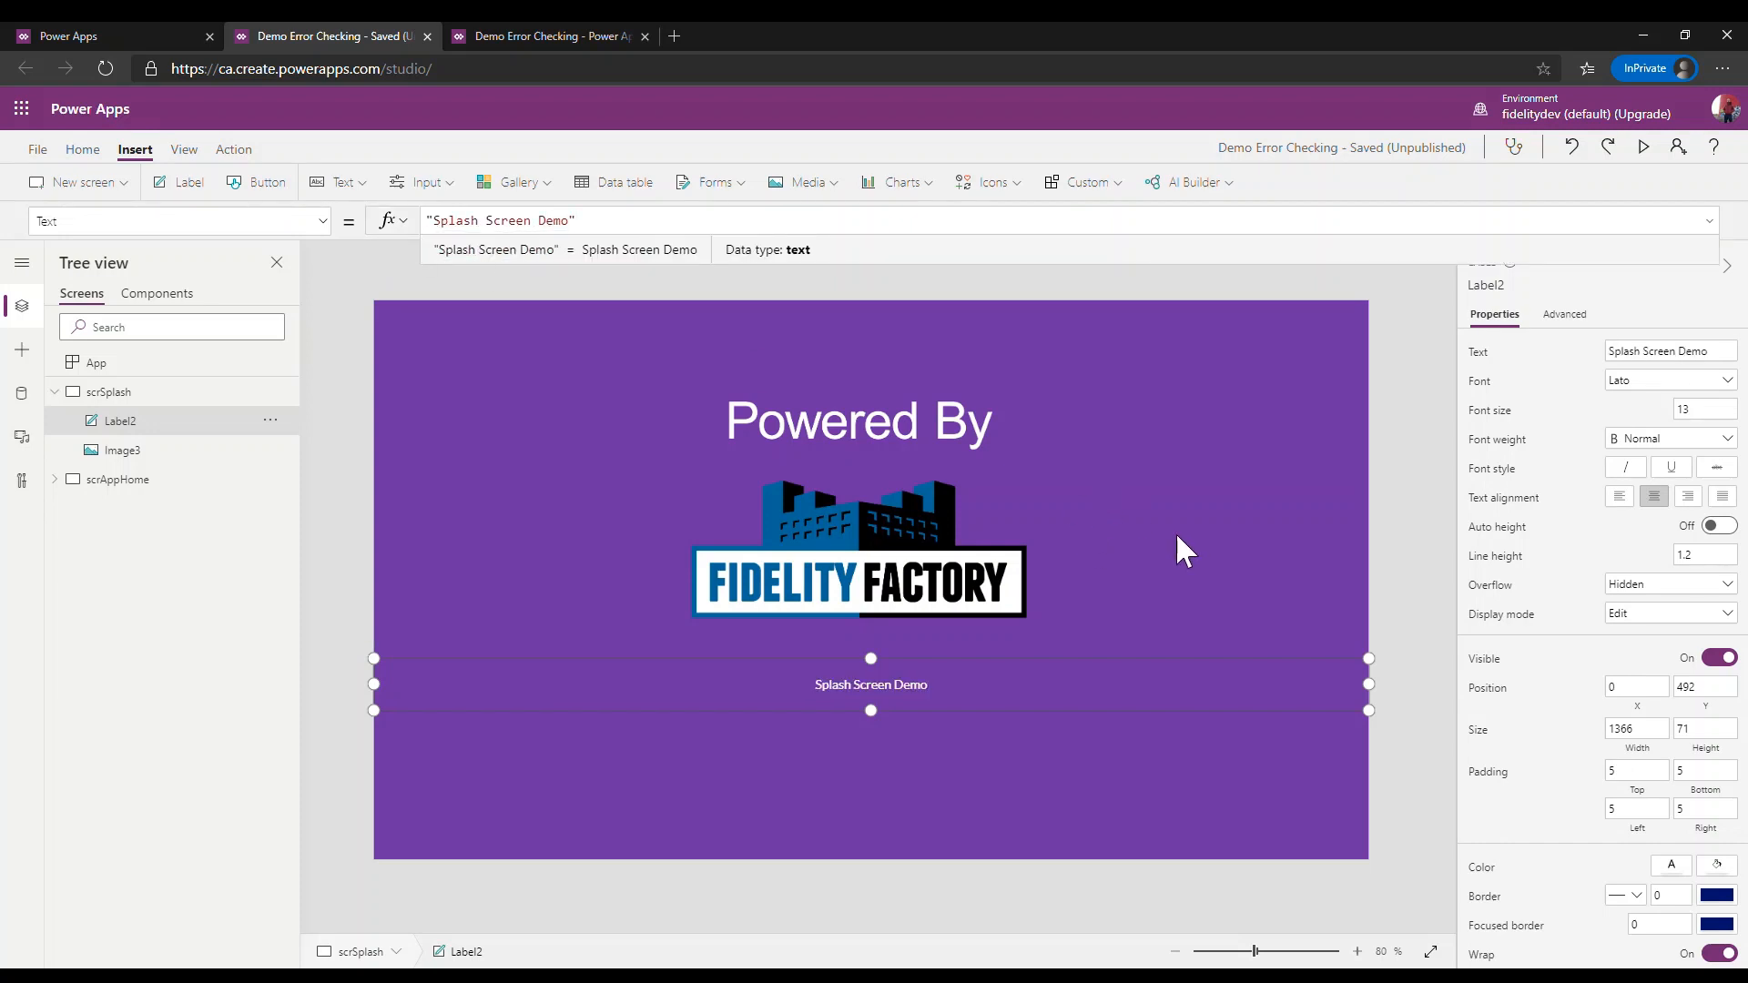
{"action": "left_click", "coordinate": [1730, 417]}
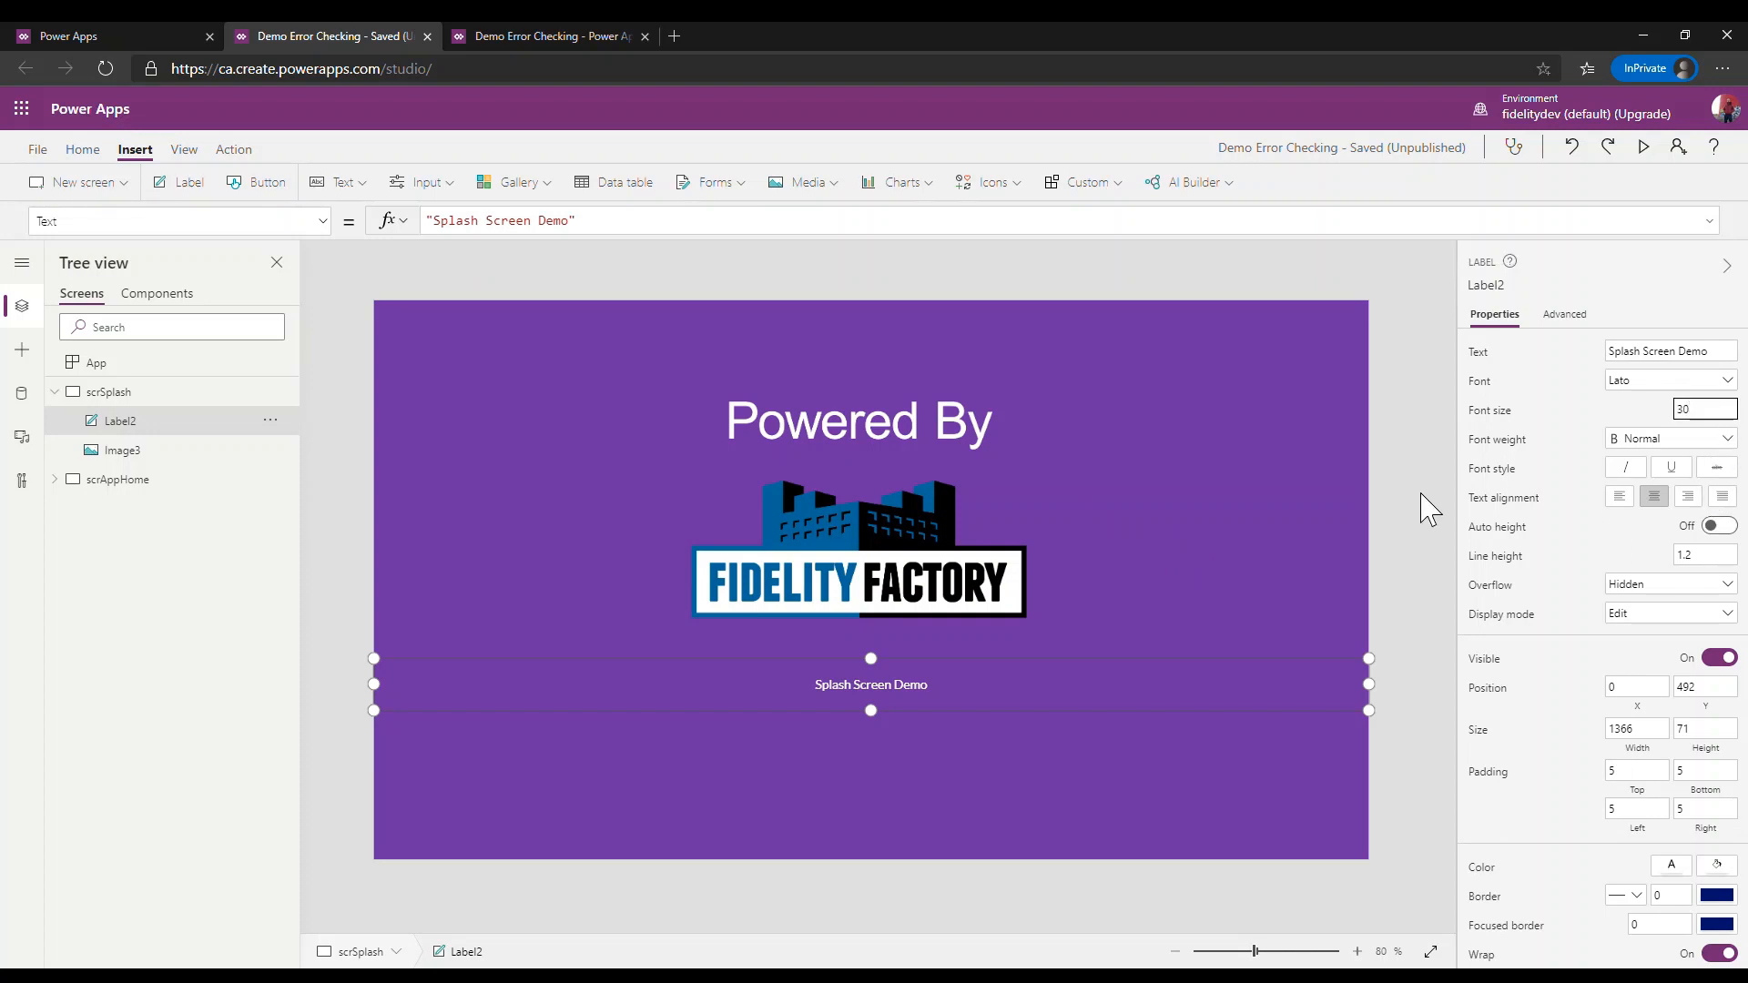
{"action": "left_click", "coordinate": [1443, 496]}
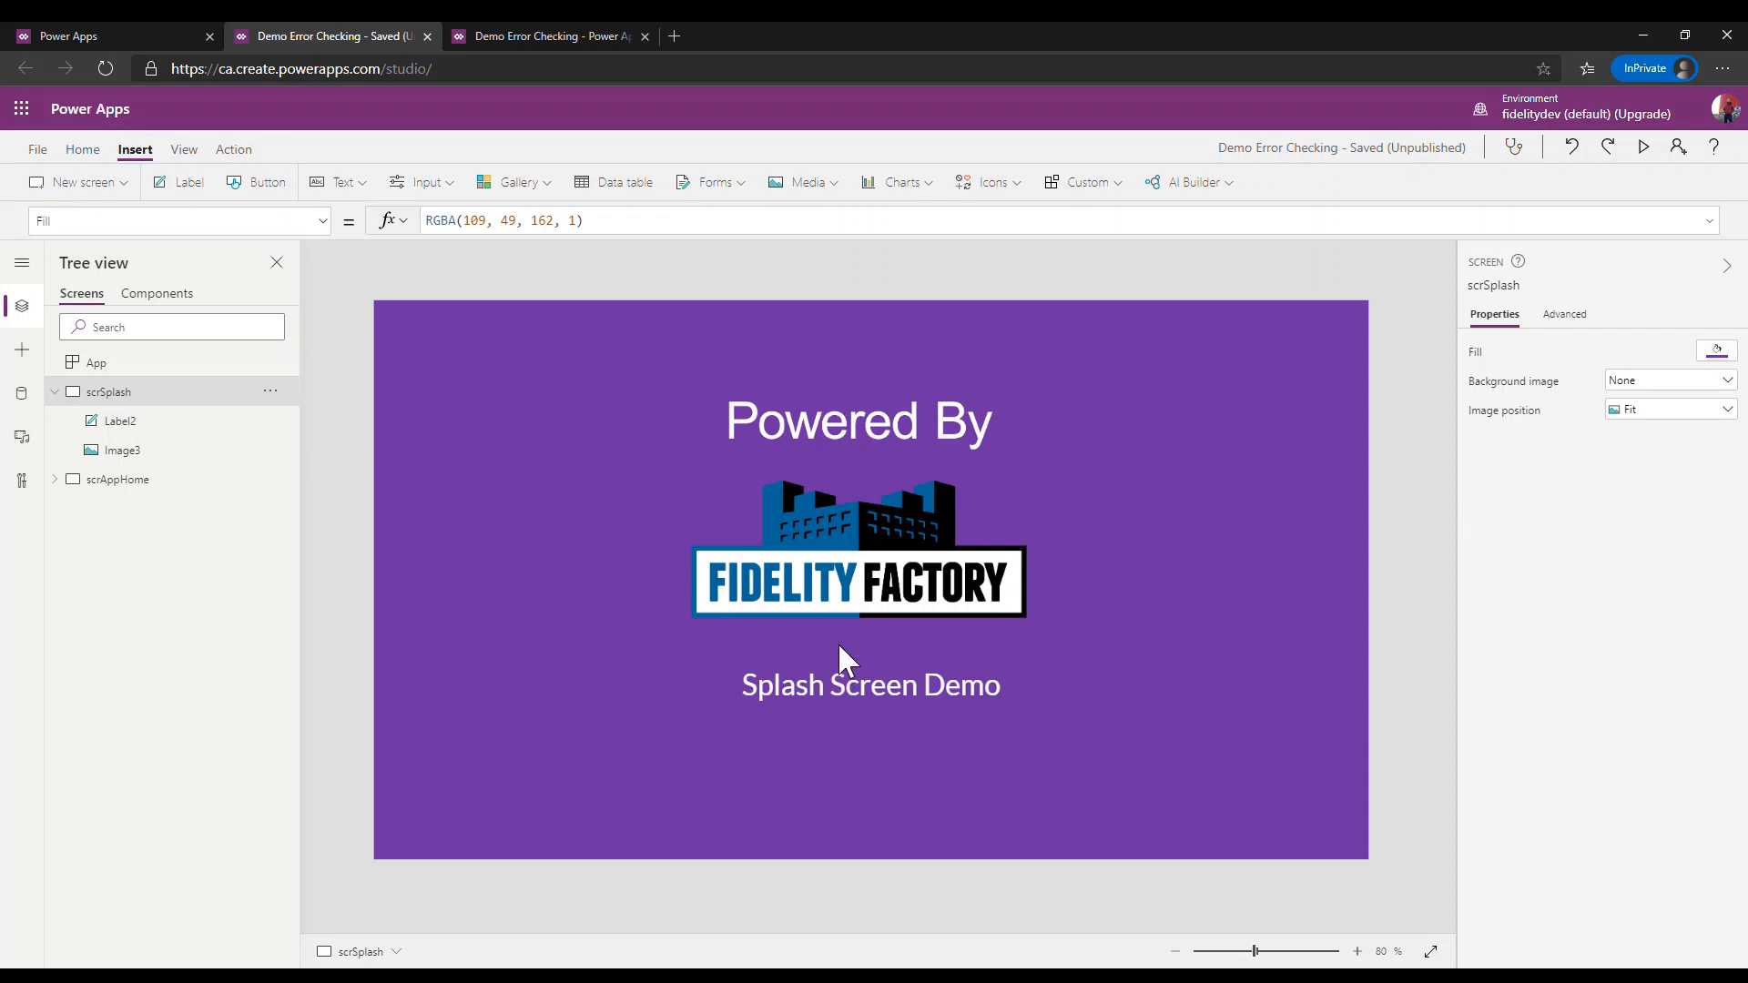
Step: Nudge the logo image to about X 344, Y 69 so it is centered horizontally above the label
{"action": "left_click", "coordinate": [922, 596]}
{"action": "left_click_drag", "start_coordinate": [921, 596], "coordinate": [934, 597]}
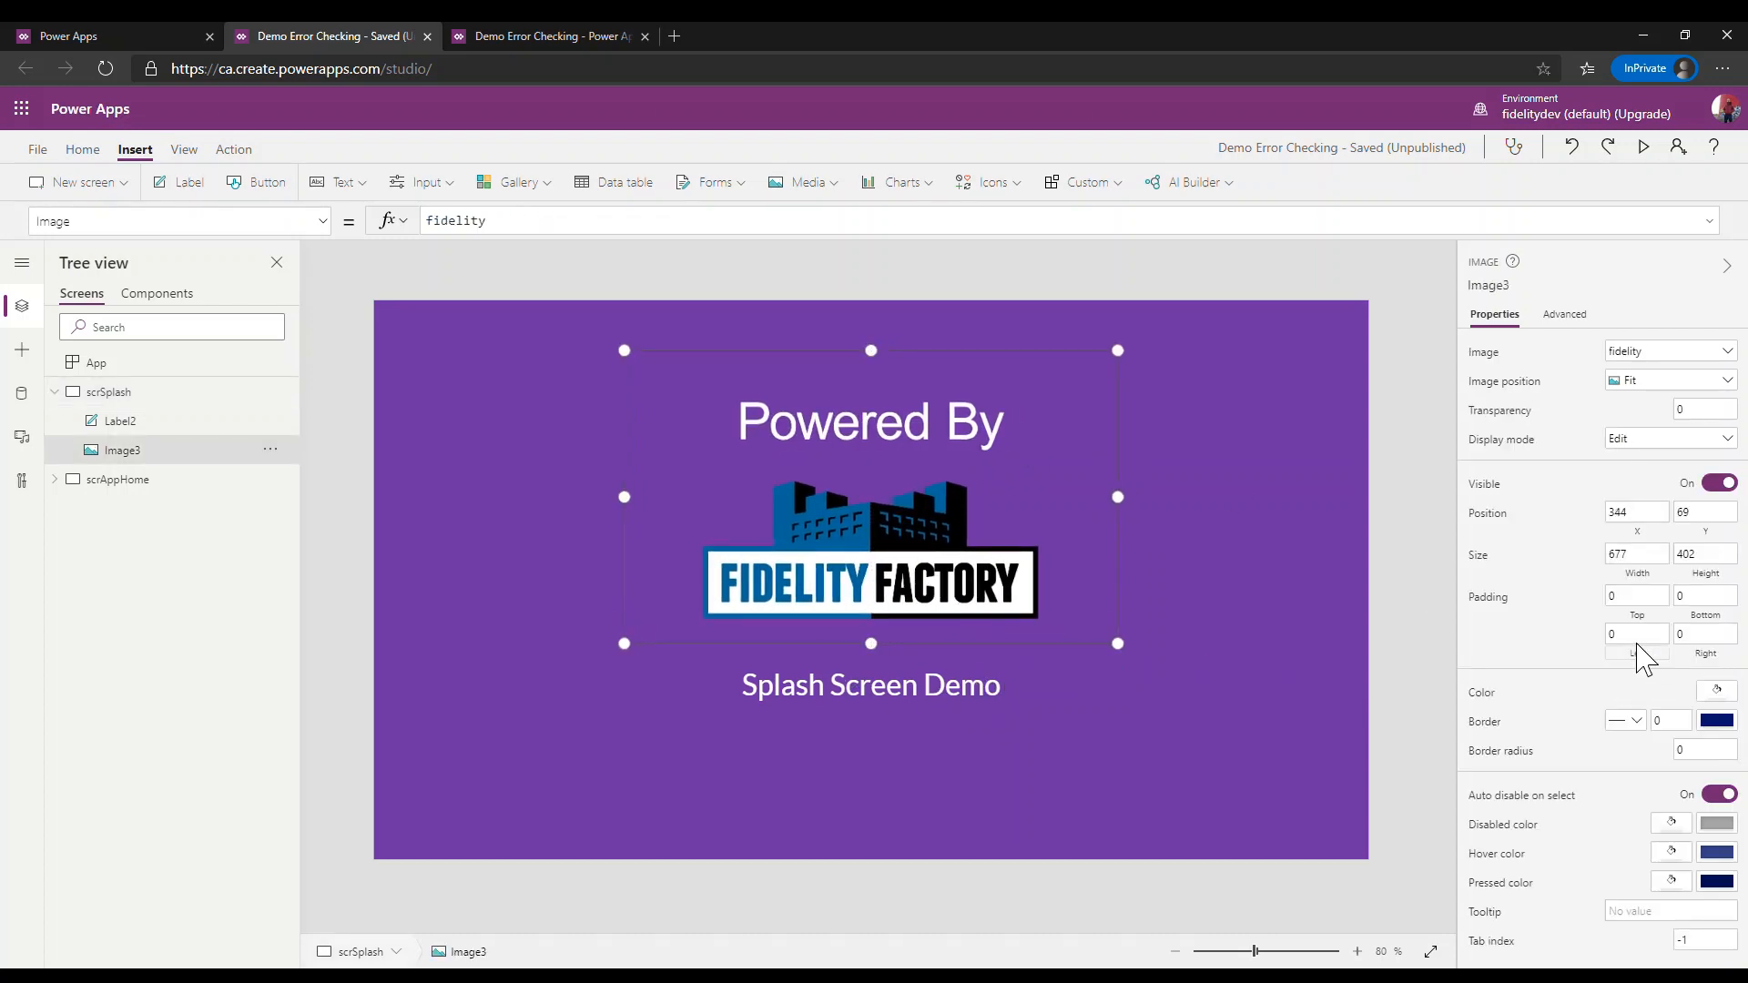
{"action": "left_click", "coordinate": [1374, 653]}
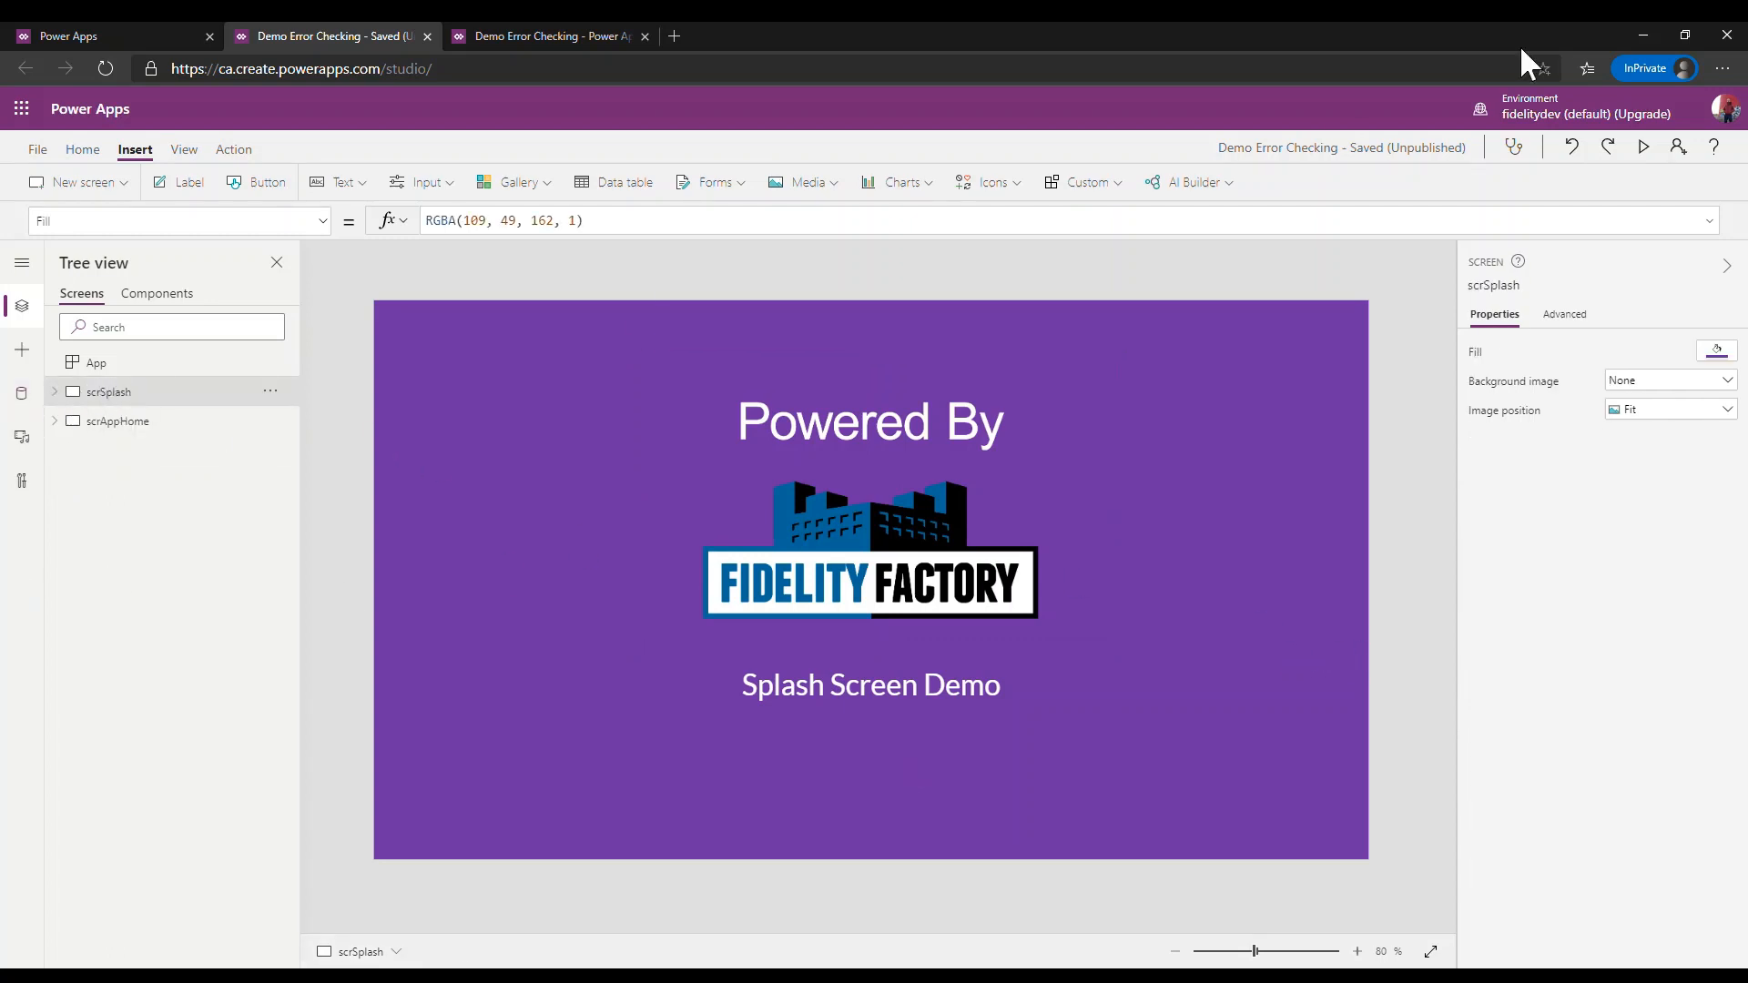
Step: Preview the app from the scrSplash screen
{"action": "left_click", "coordinate": [1643, 149]}
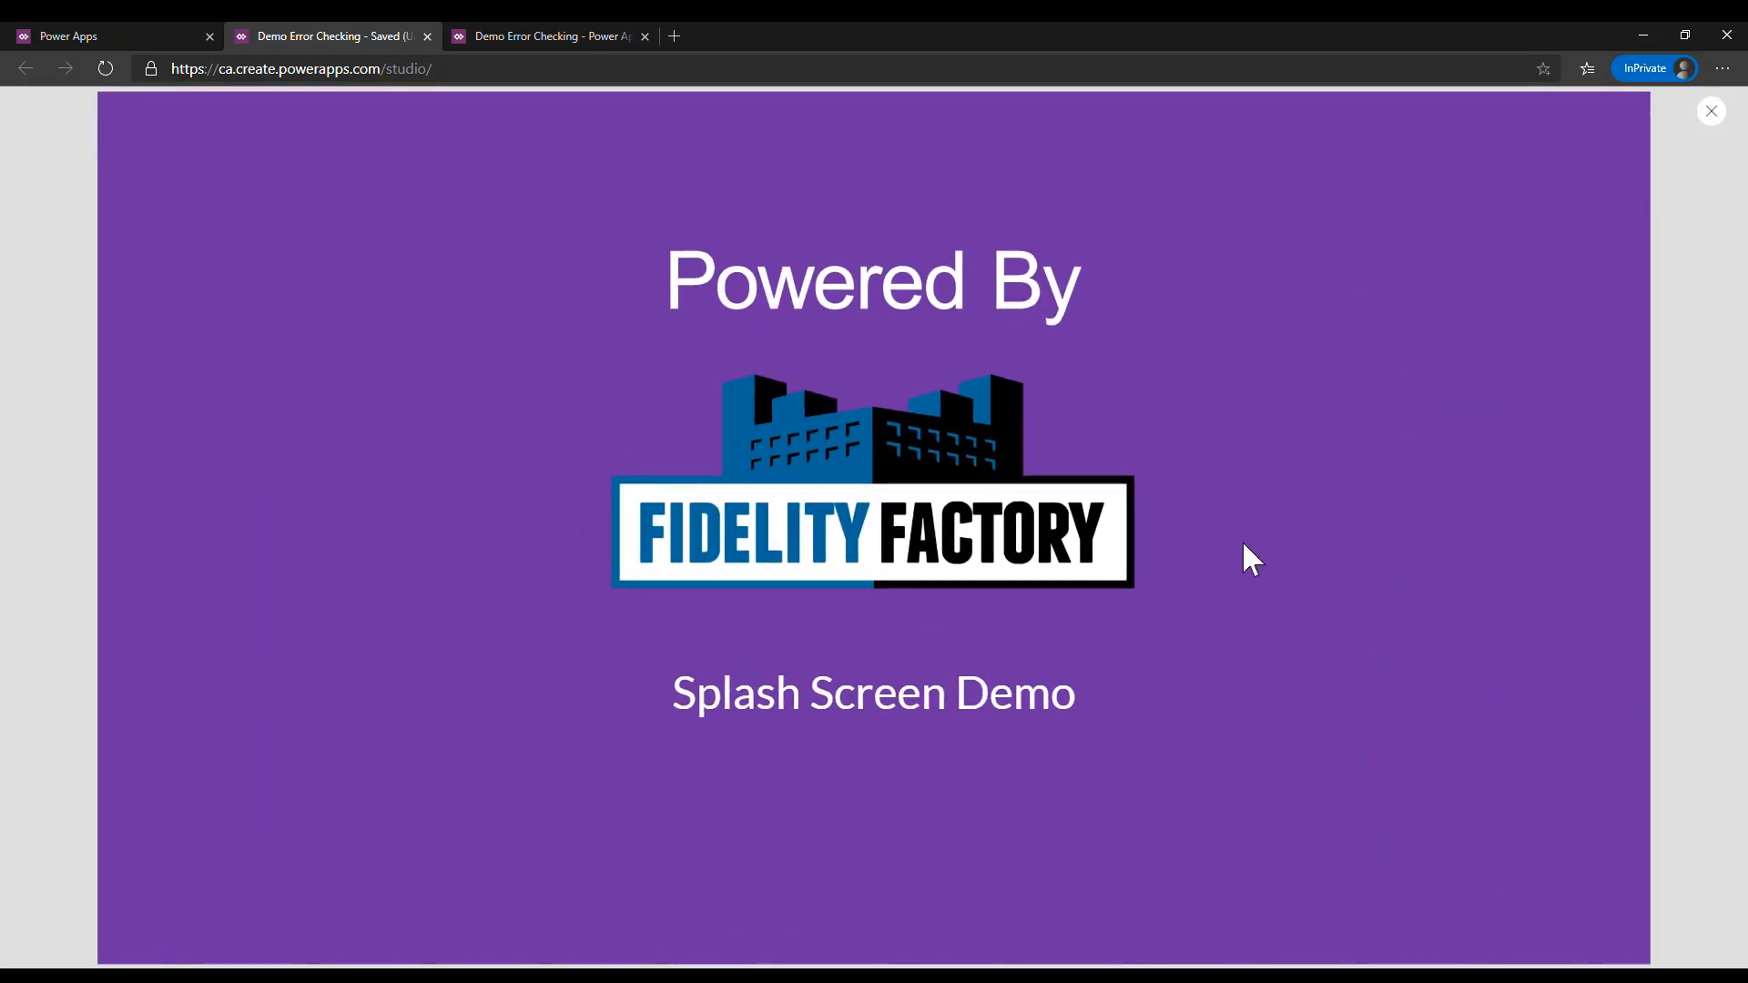
Step: Close the preview and add a timer to the scrSplash screen, placed at about X 84, Y 100
{"action": "left_click", "coordinate": [1723, 109]}
{"action": "left_click", "coordinate": [1056, 596]}
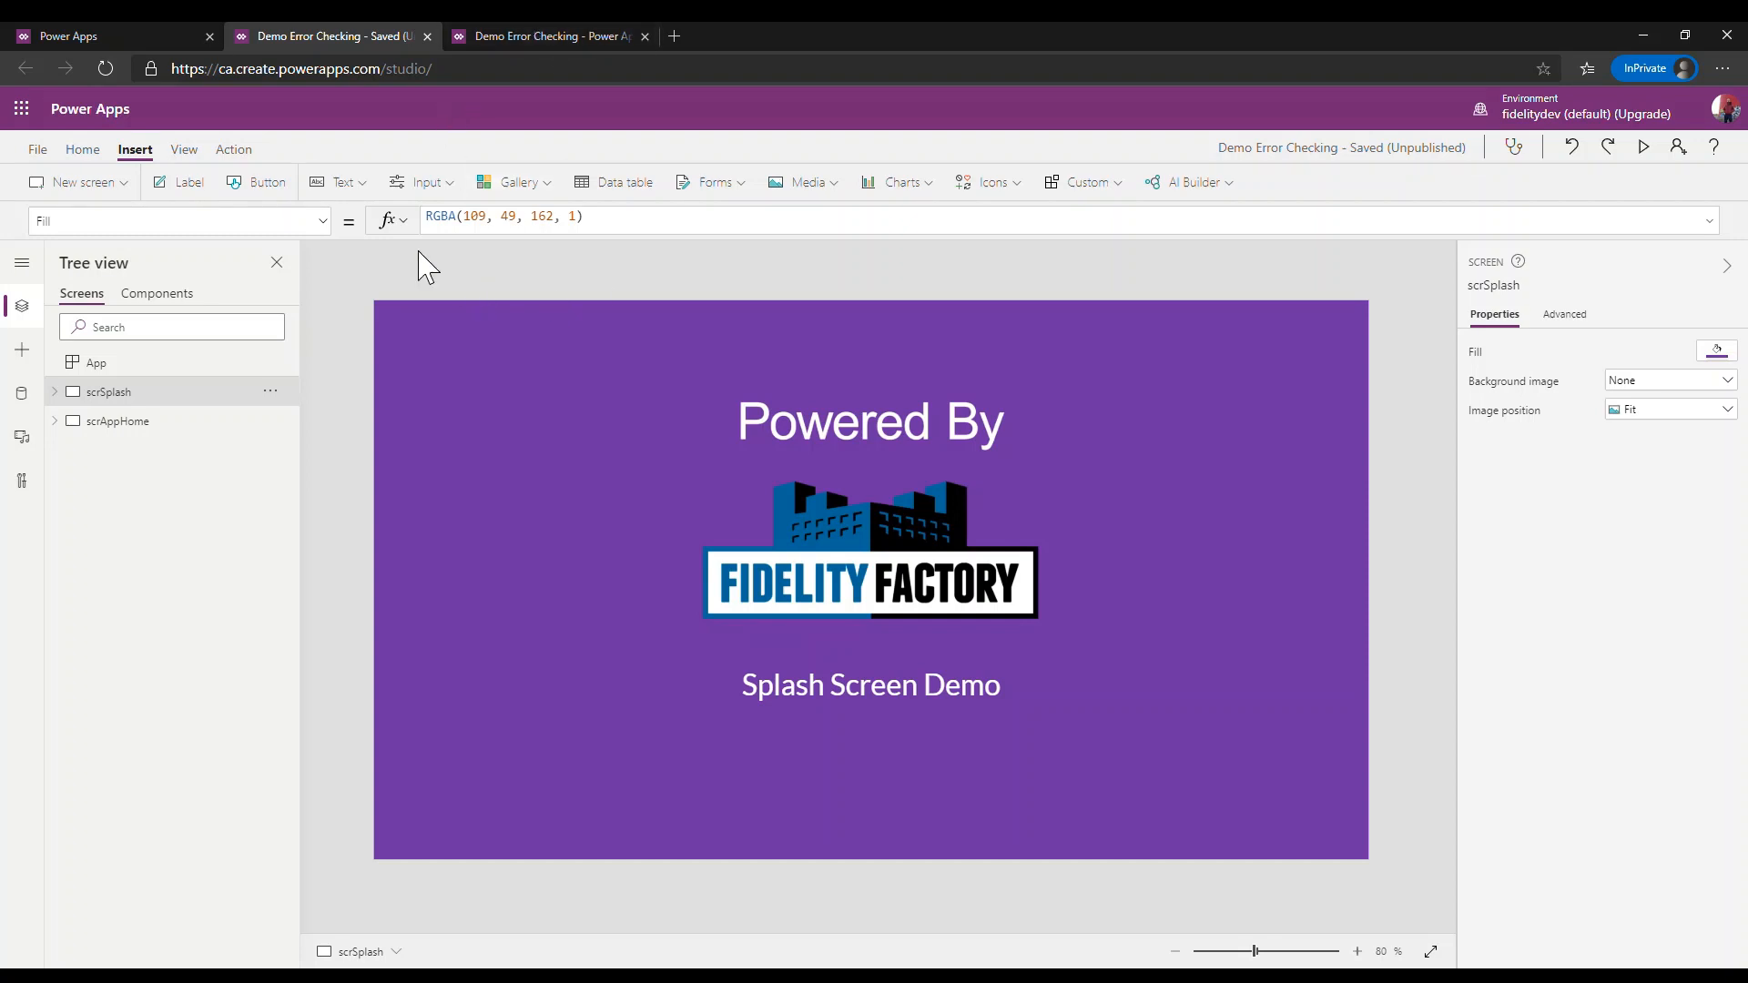
{"action": "left_click", "coordinate": [430, 187]}
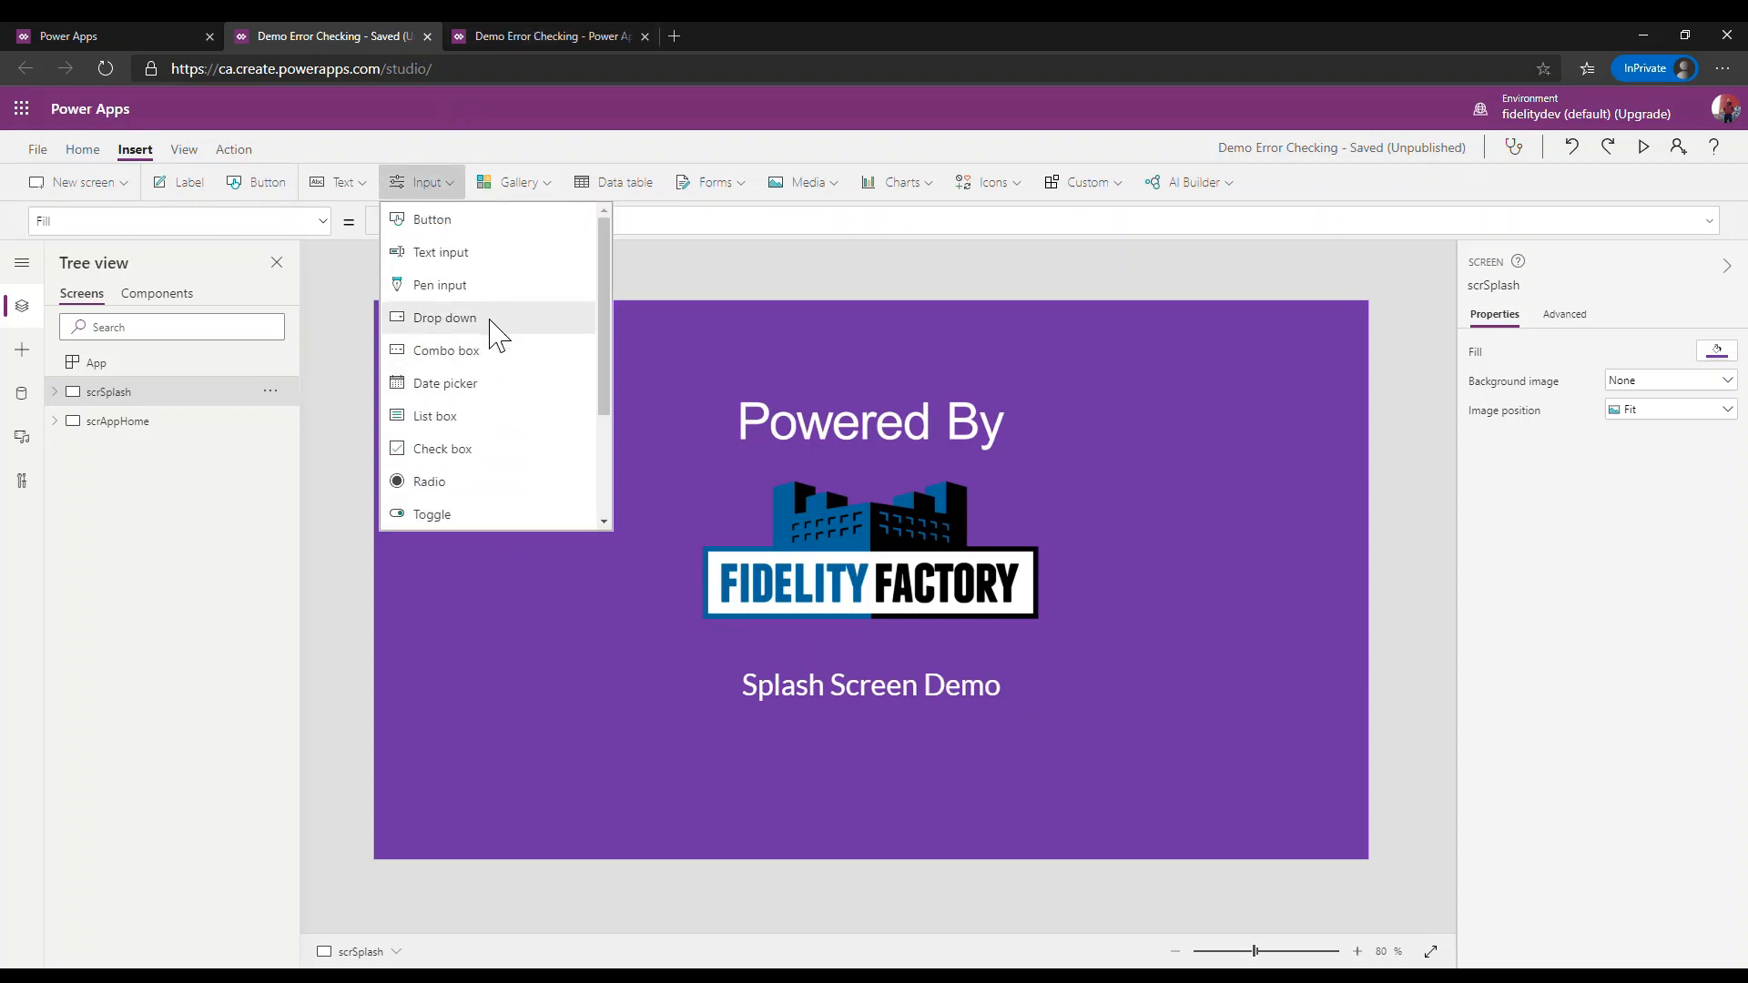
{"action": "scroll", "coordinate": [499, 309], "scroll_direction": "down", "scroll_amount": 3}
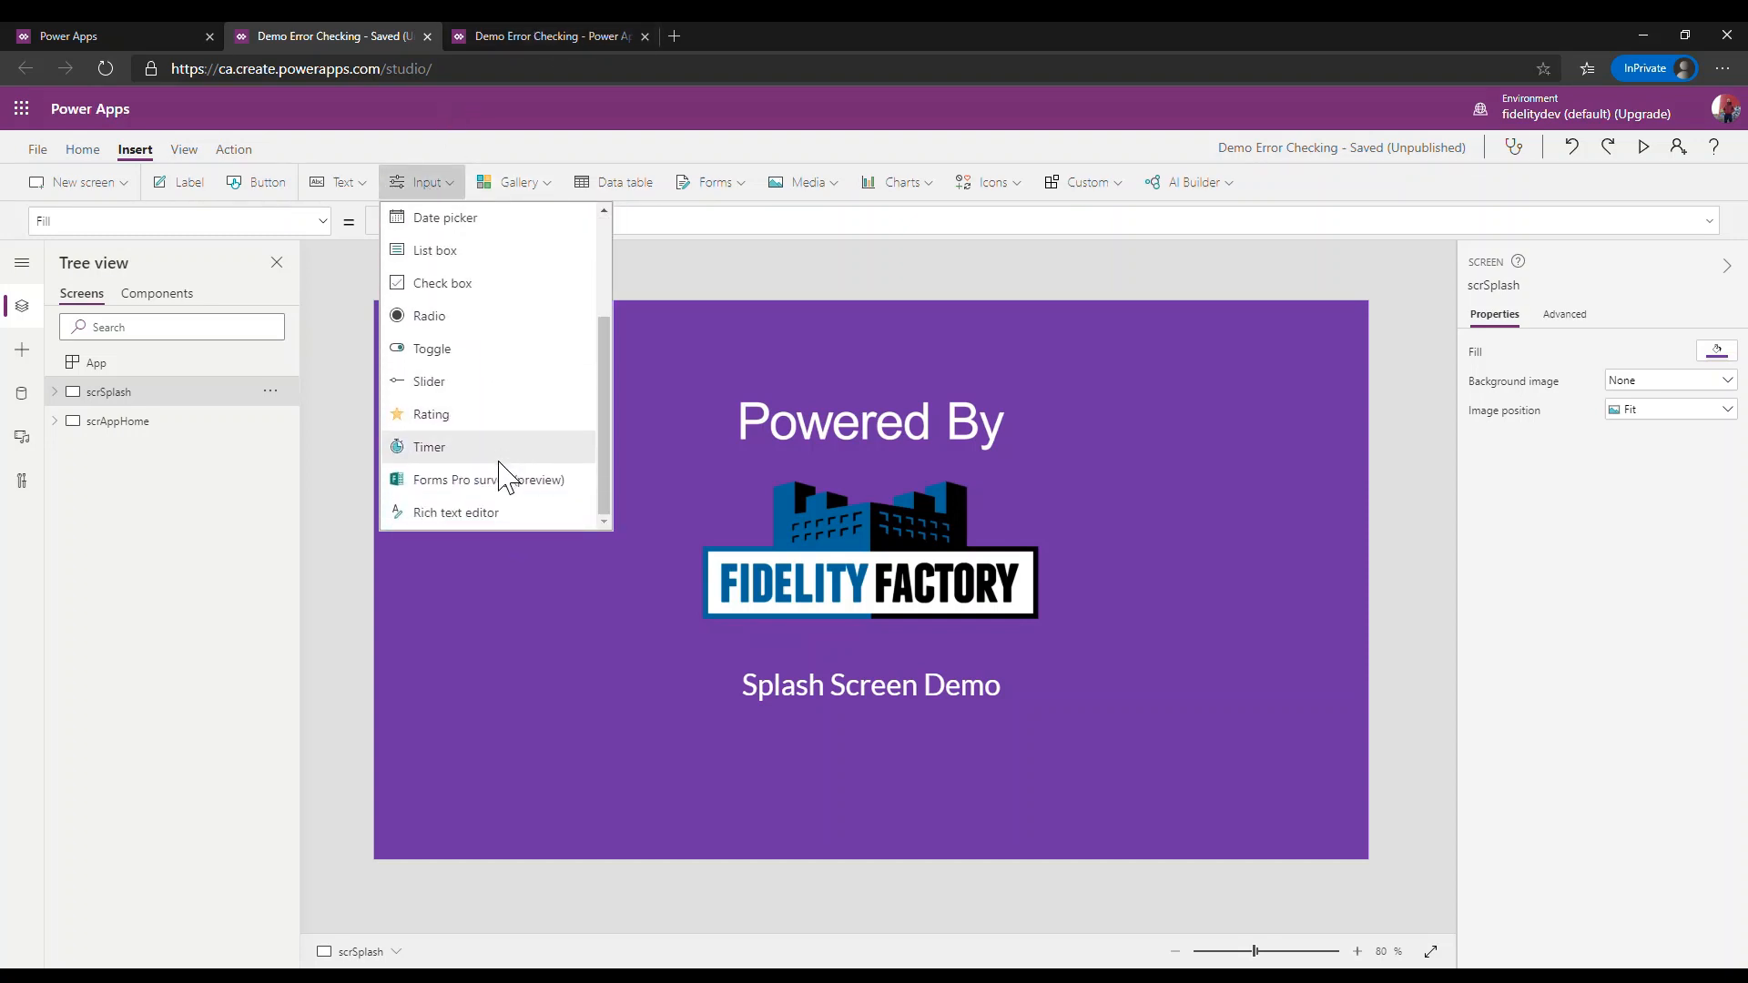
{"action": "left_click", "coordinate": [496, 450]}
{"action": "left_click_drag", "start_coordinate": [477, 365], "coordinate": [509, 408]}
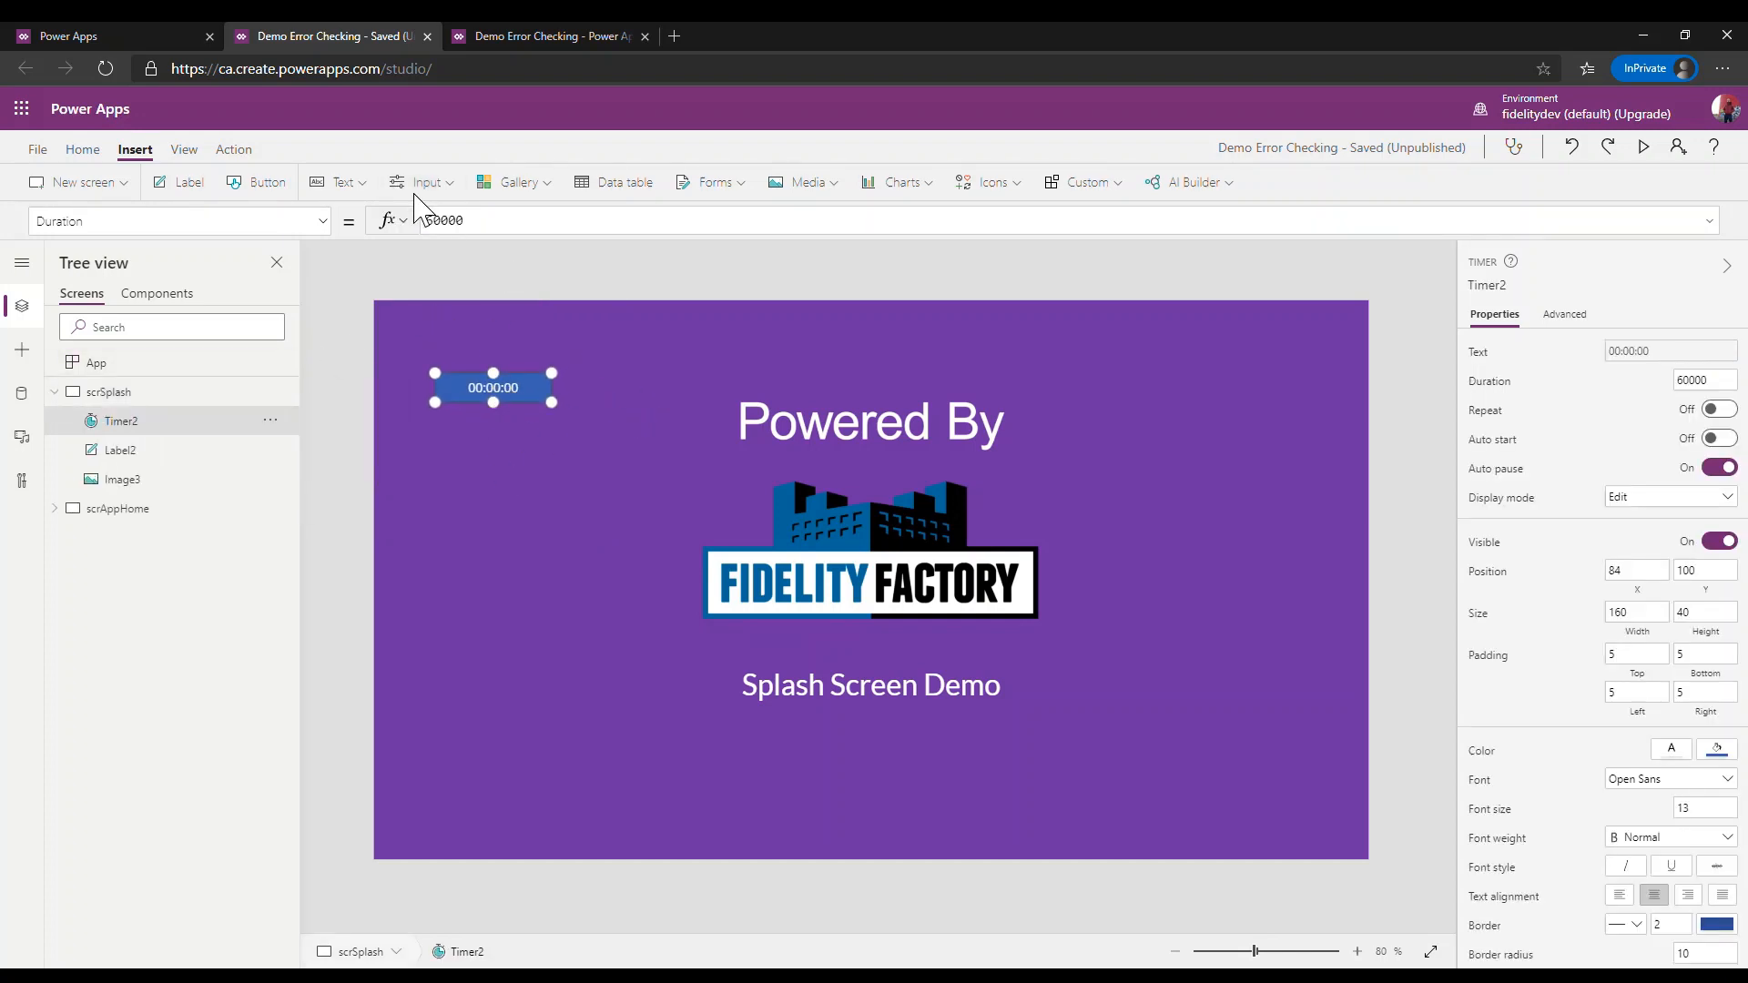
Step: Open the new timer's OnTimerEnd property for editing
{"action": "left_click", "coordinate": [323, 221]}
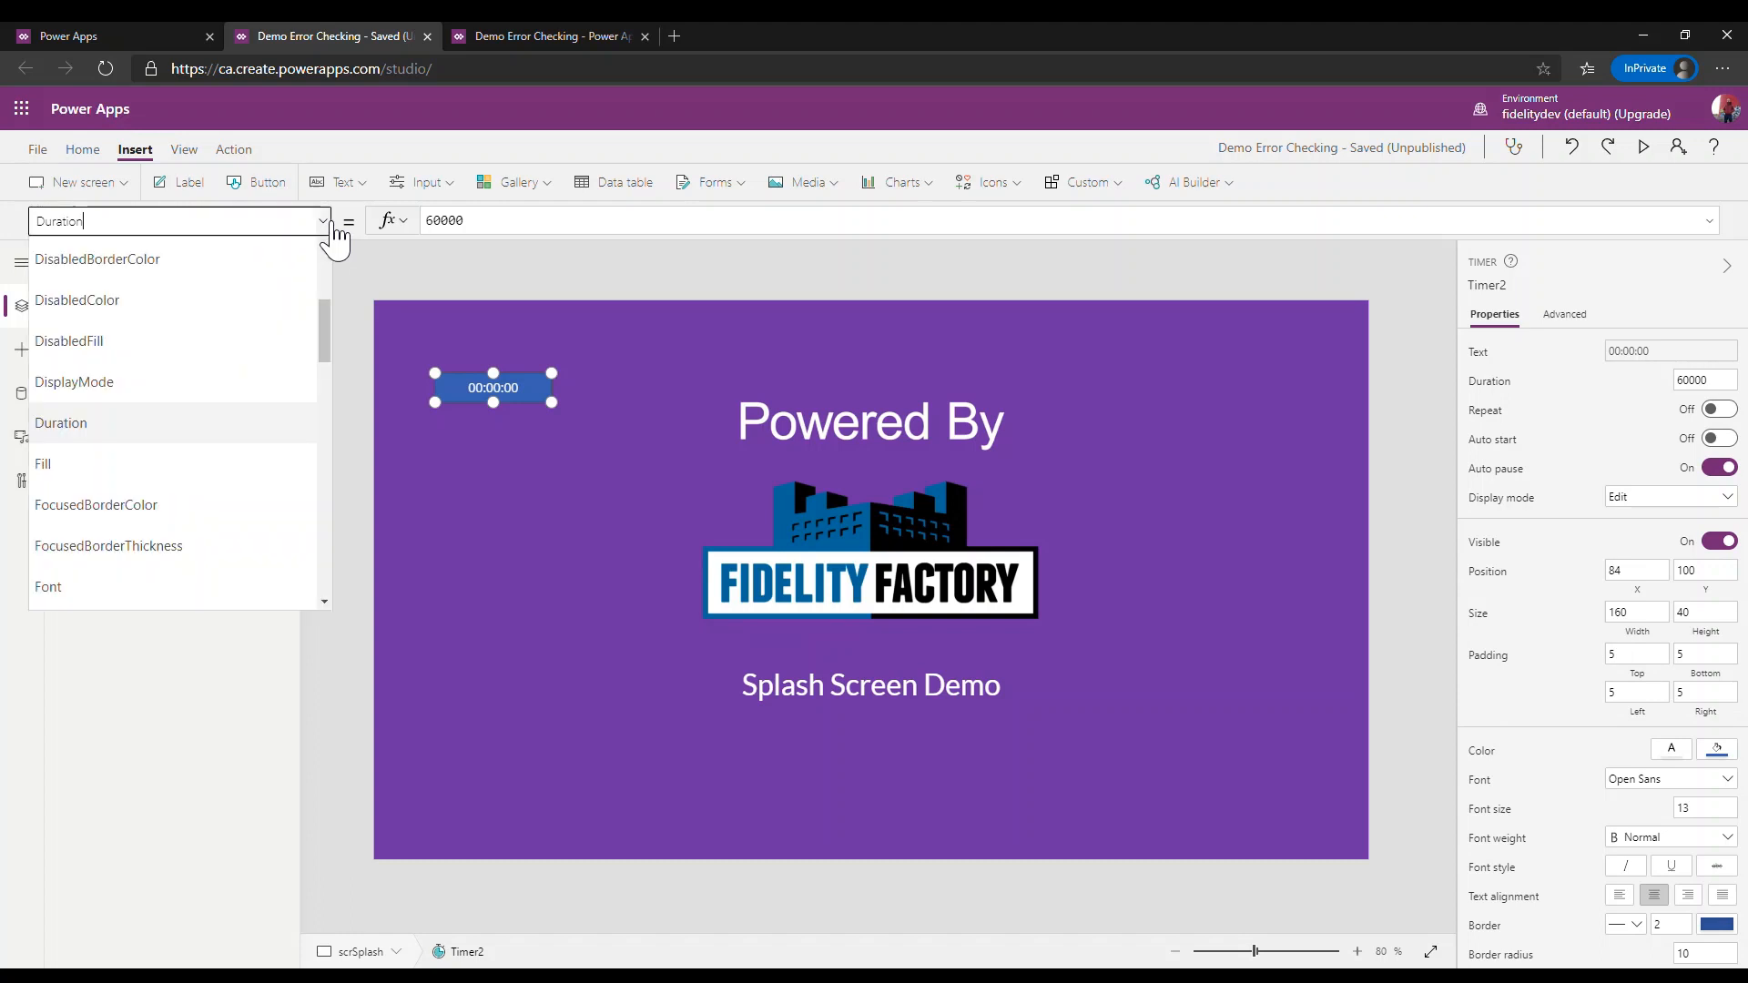
{"action": "scroll", "coordinate": [258, 453], "scroll_direction": "up", "scroll_amount": 2}
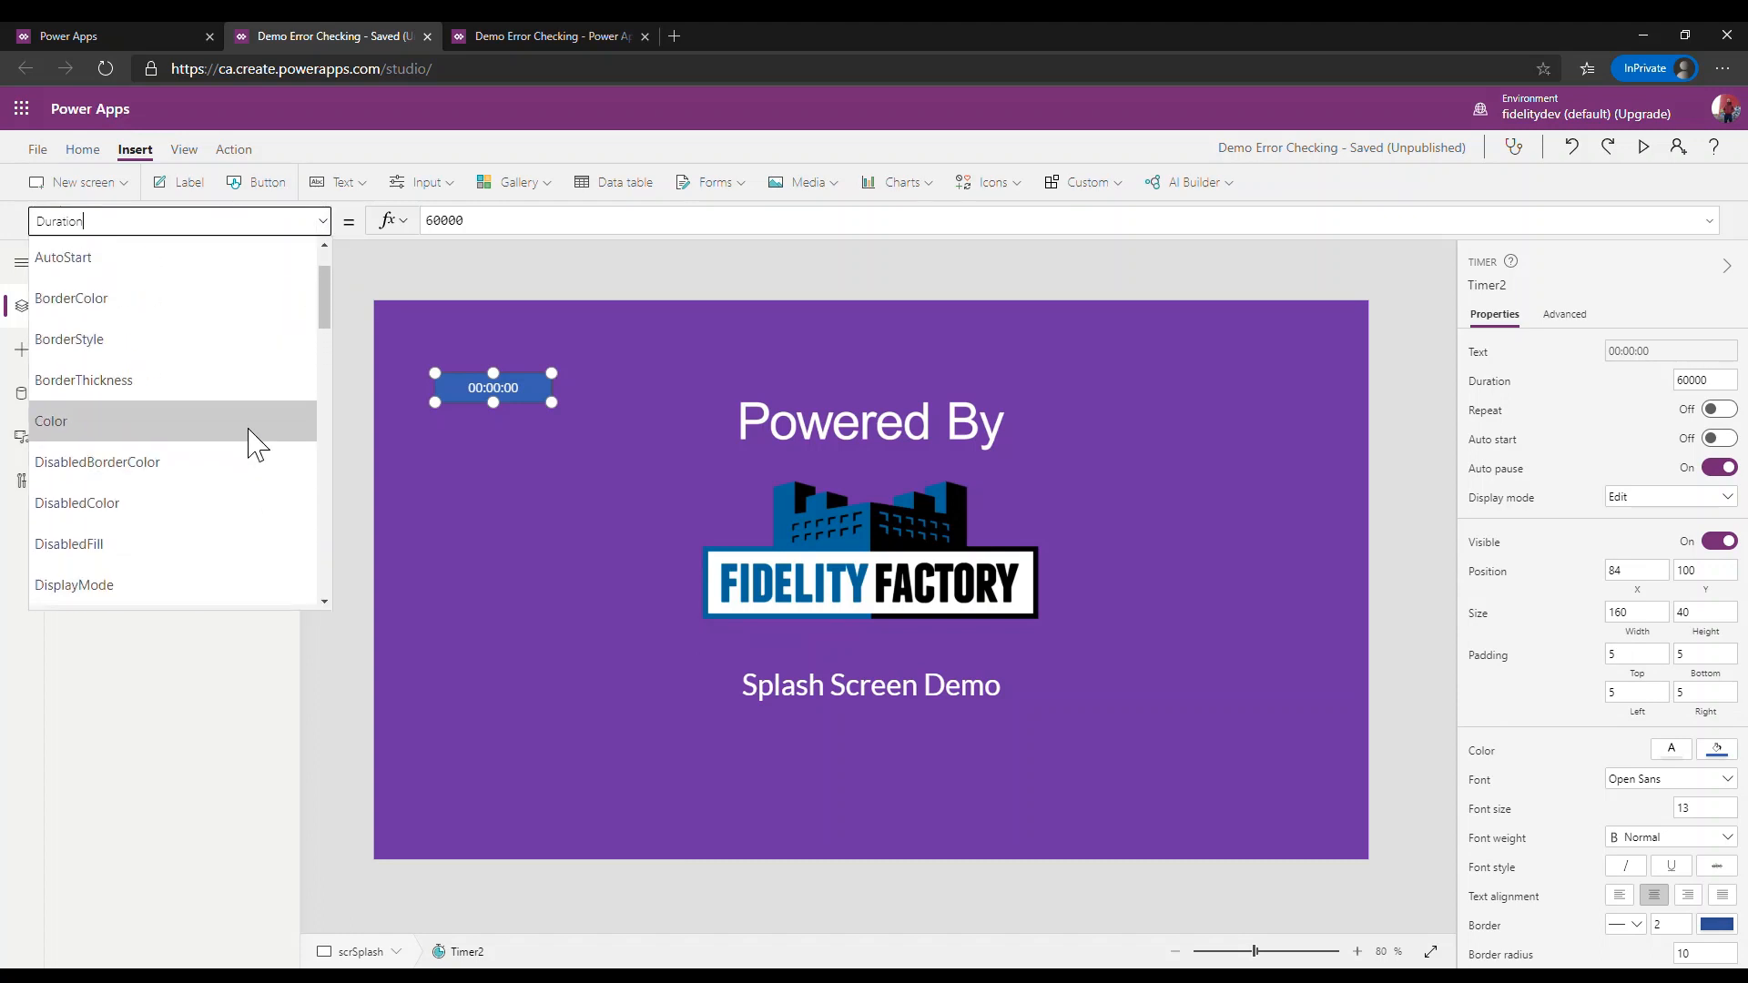
{"action": "scroll", "coordinate": [258, 451], "scroll_direction": "down", "scroll_amount": 5}
{"action": "scroll", "coordinate": [250, 443], "scroll_direction": "down", "scroll_amount": 3}
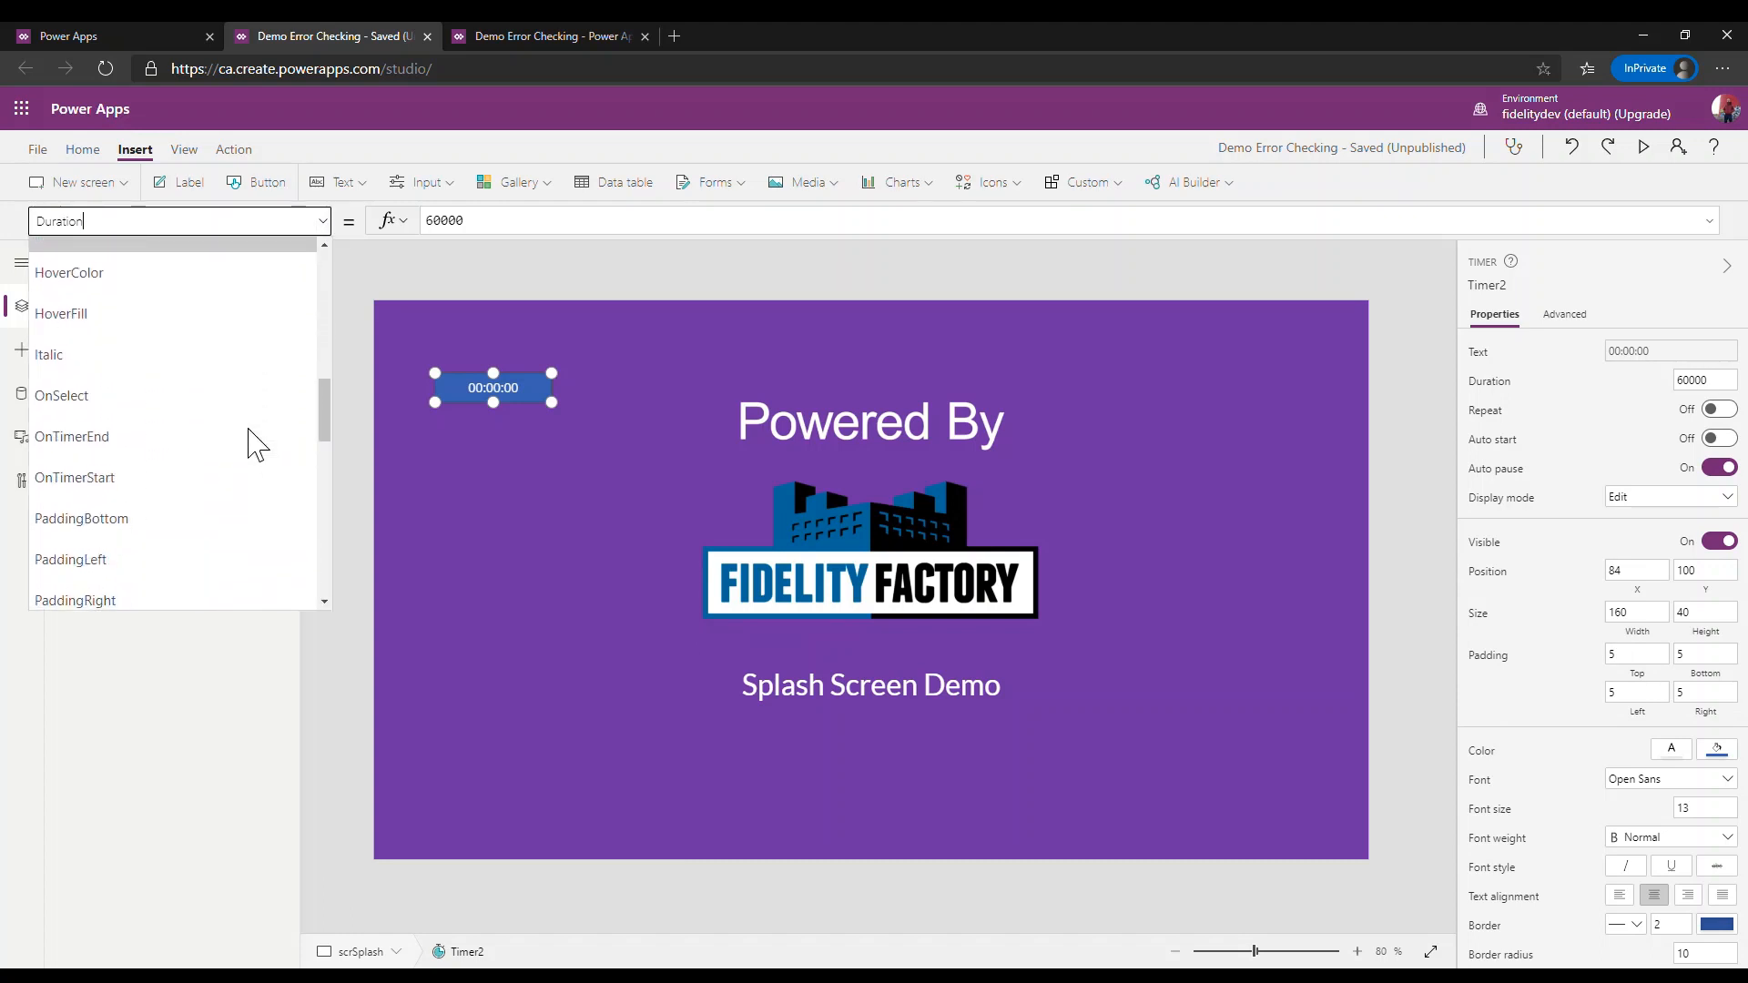
{"action": "left_click", "coordinate": [182, 446]}
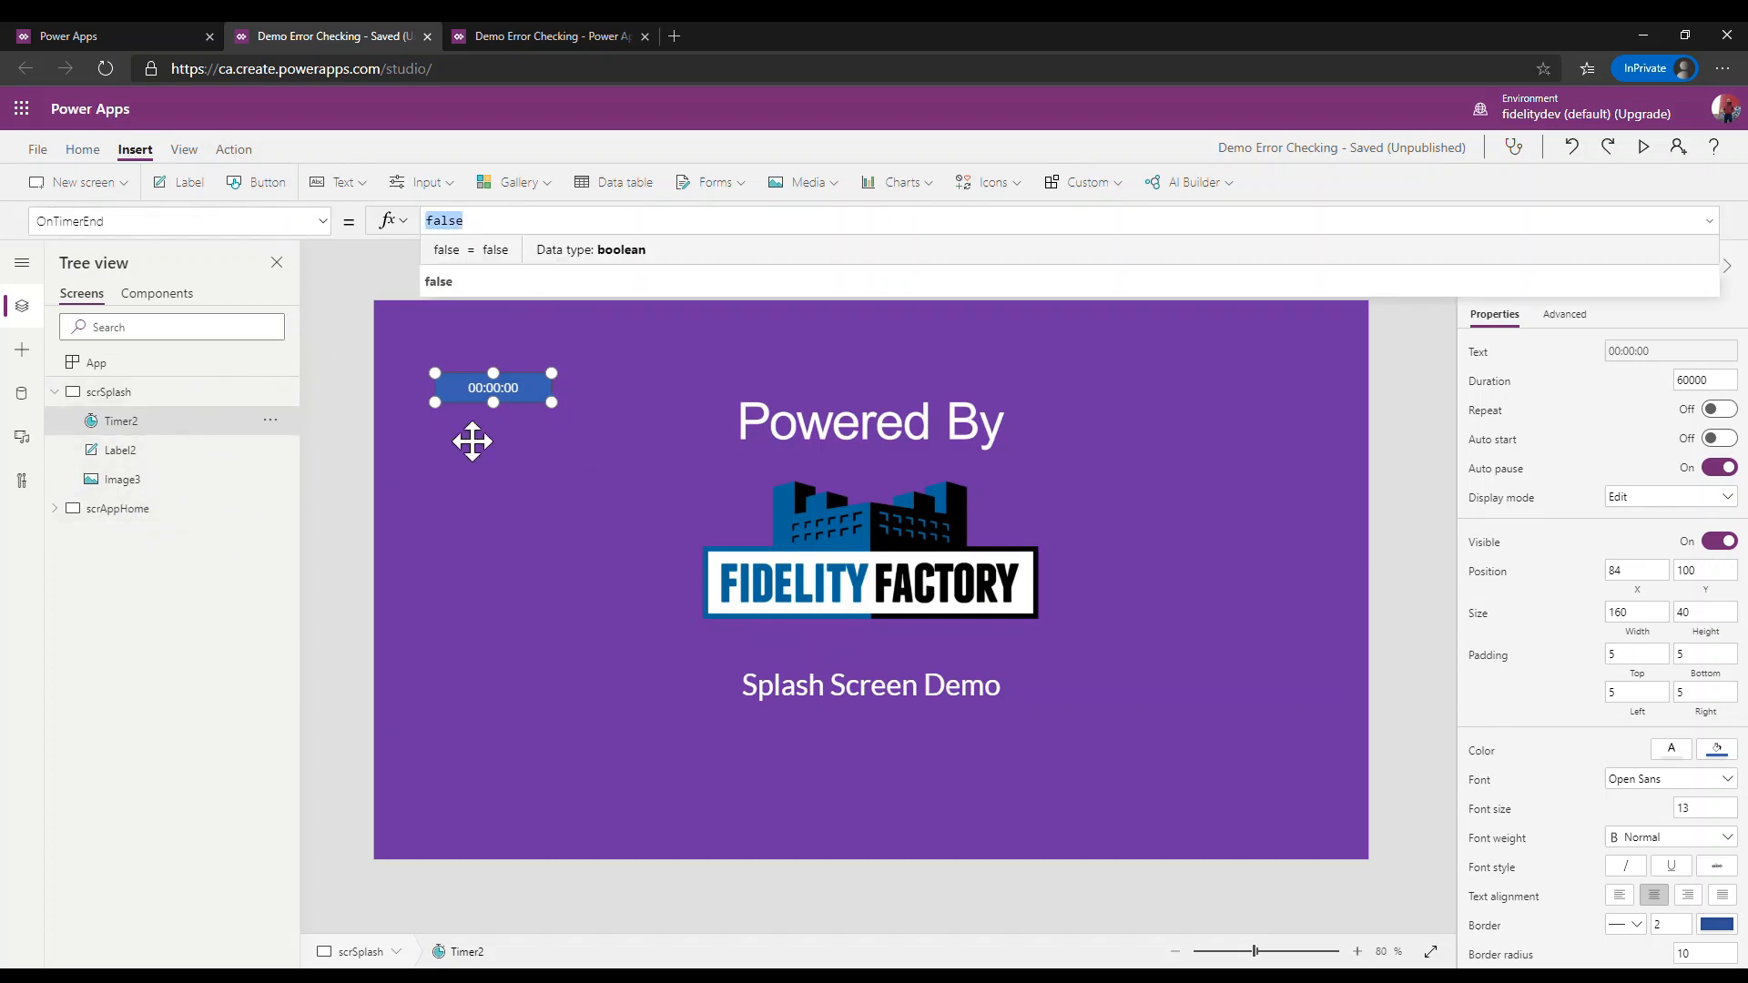
Step: View the scrAppHome screen and return to the timer on scrSplash
{"action": "left_click", "coordinate": [117, 514]}
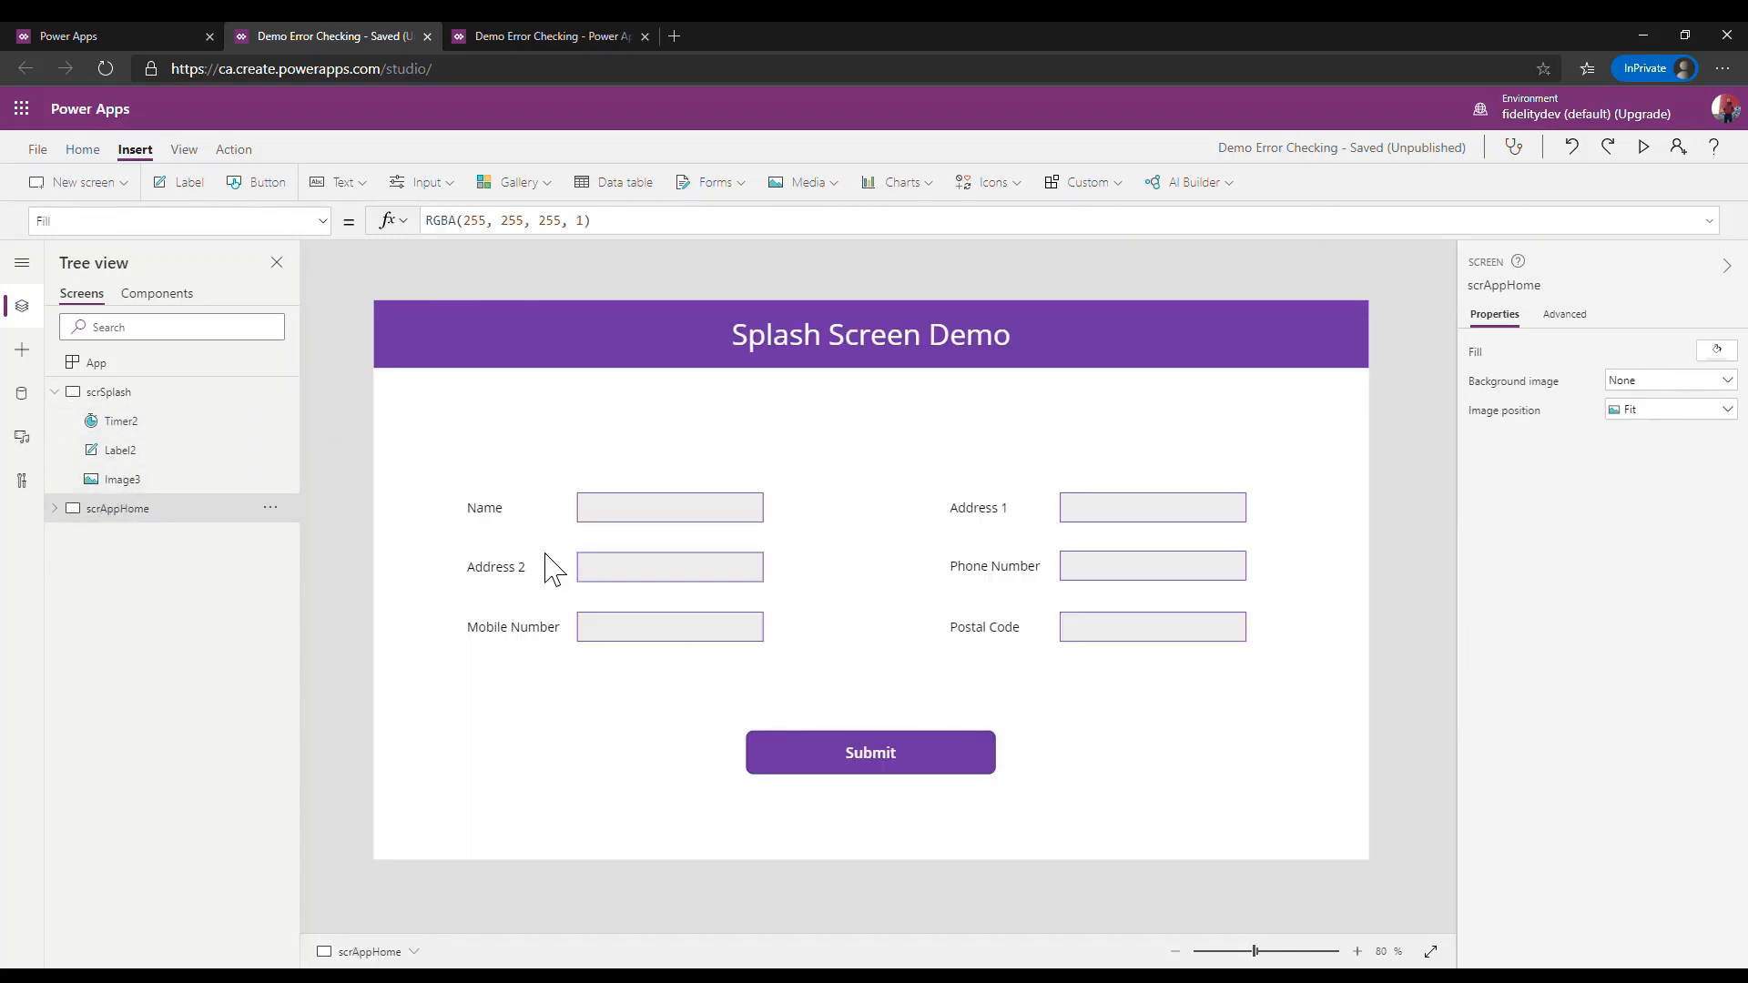
{"action": "left_click", "coordinate": [132, 395]}
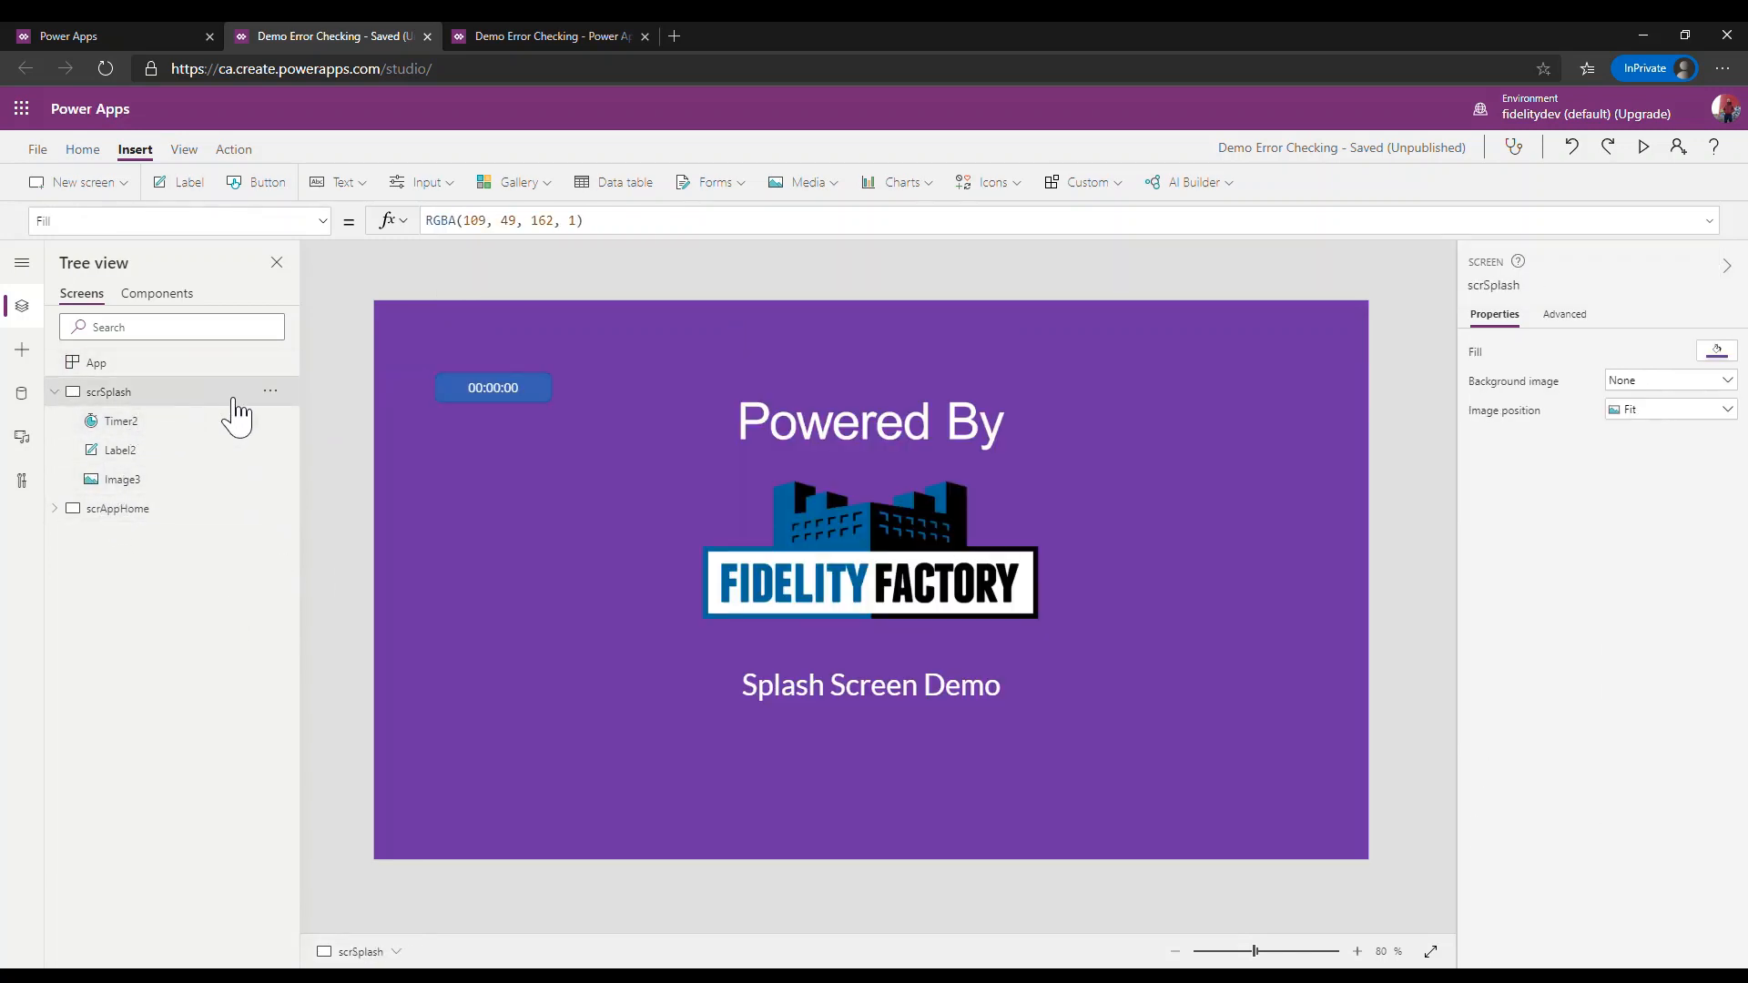
{"action": "left_click", "coordinate": [537, 397]}
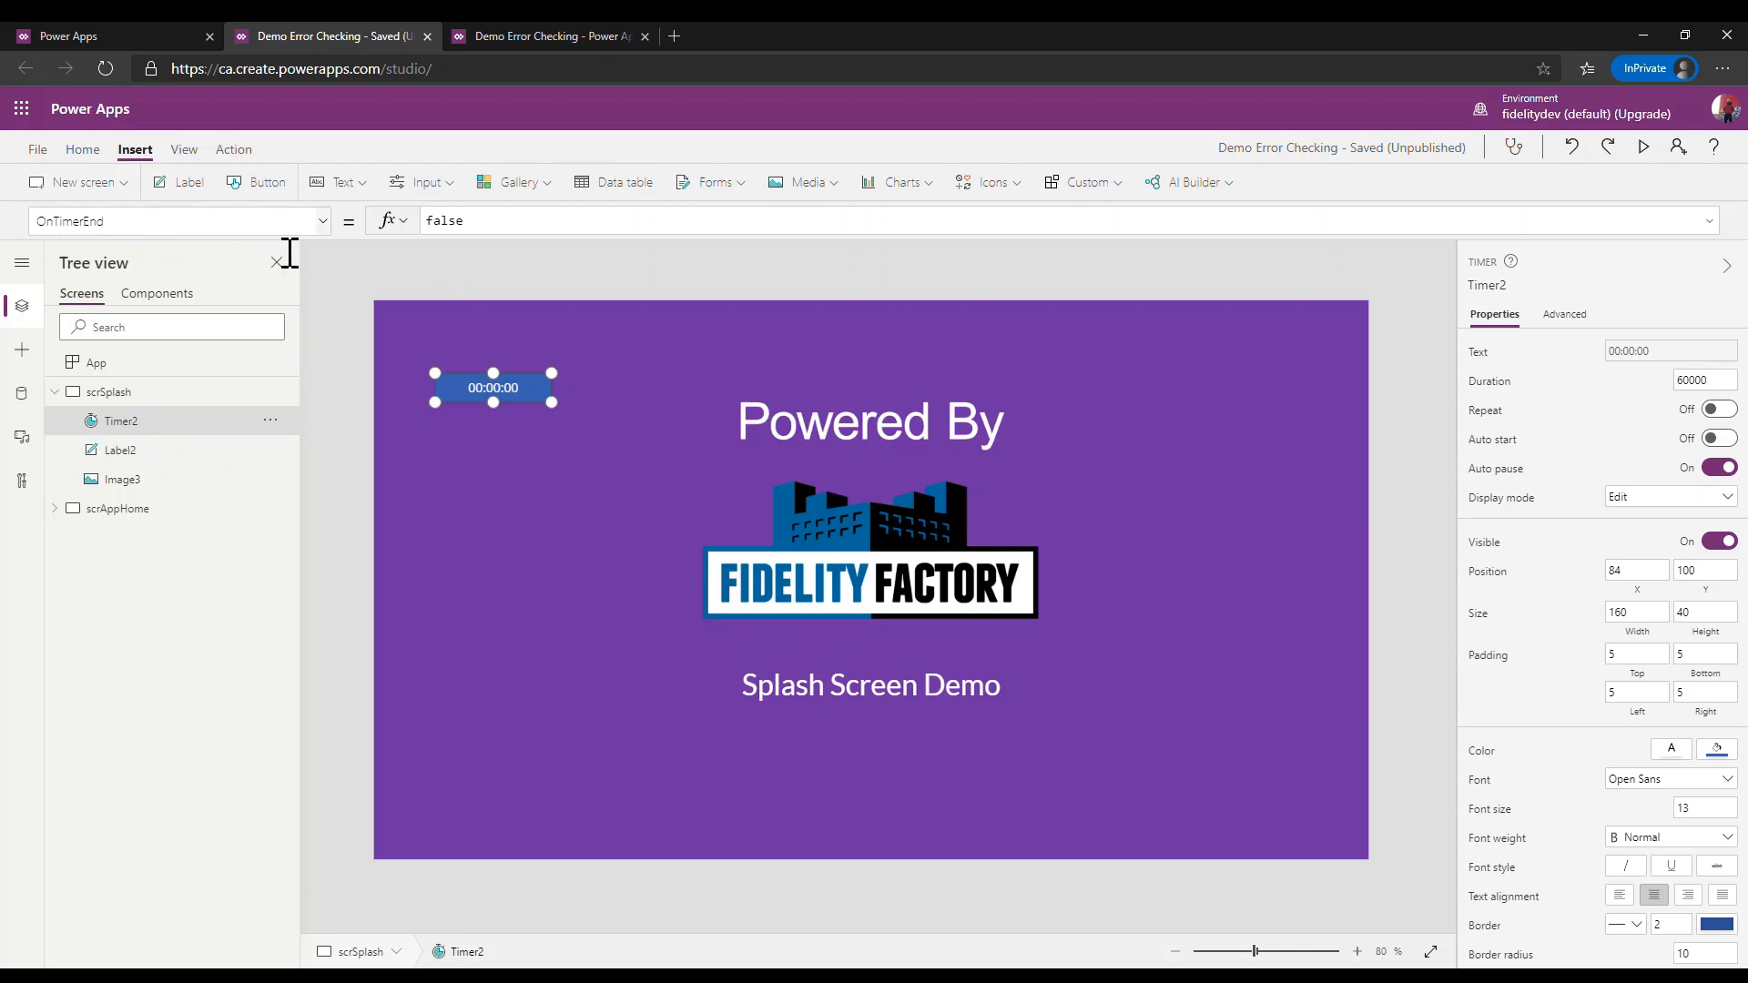
{"action": "left_click", "coordinate": [186, 223]}
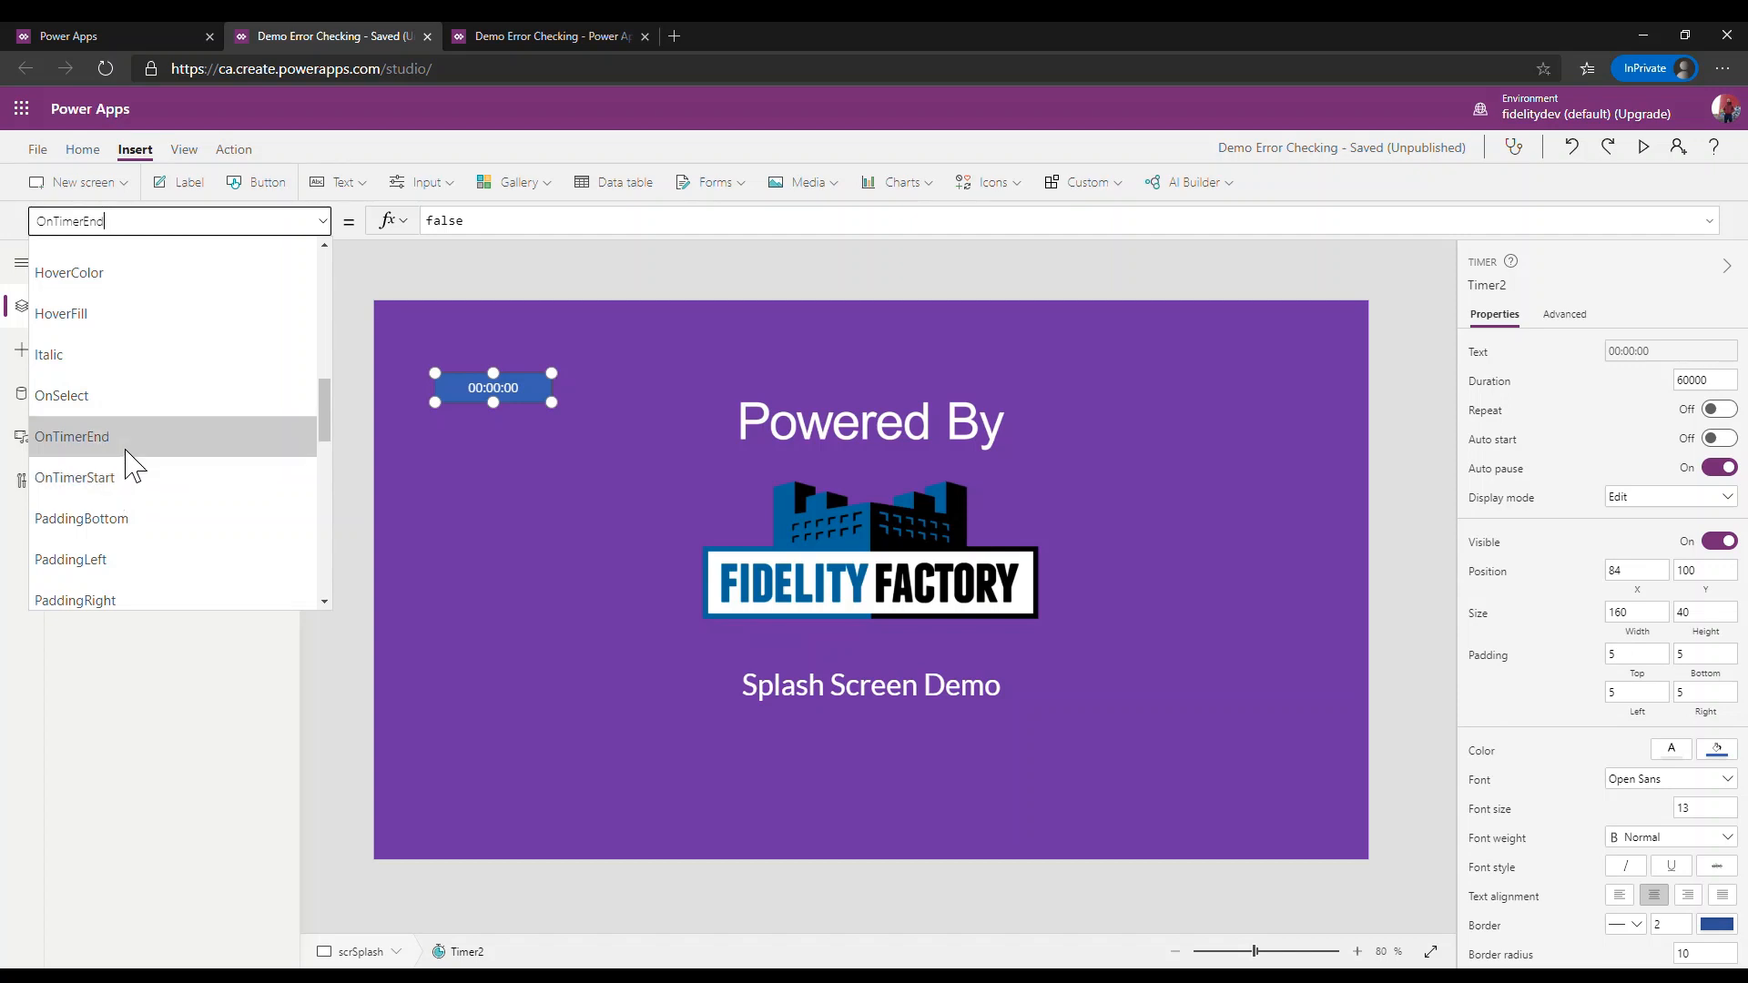
{"action": "scroll", "coordinate": [176, 448], "scroll_direction": "down", "scroll_amount": 1}
{"action": "scroll", "coordinate": [178, 462], "scroll_direction": "down", "scroll_amount": 7}
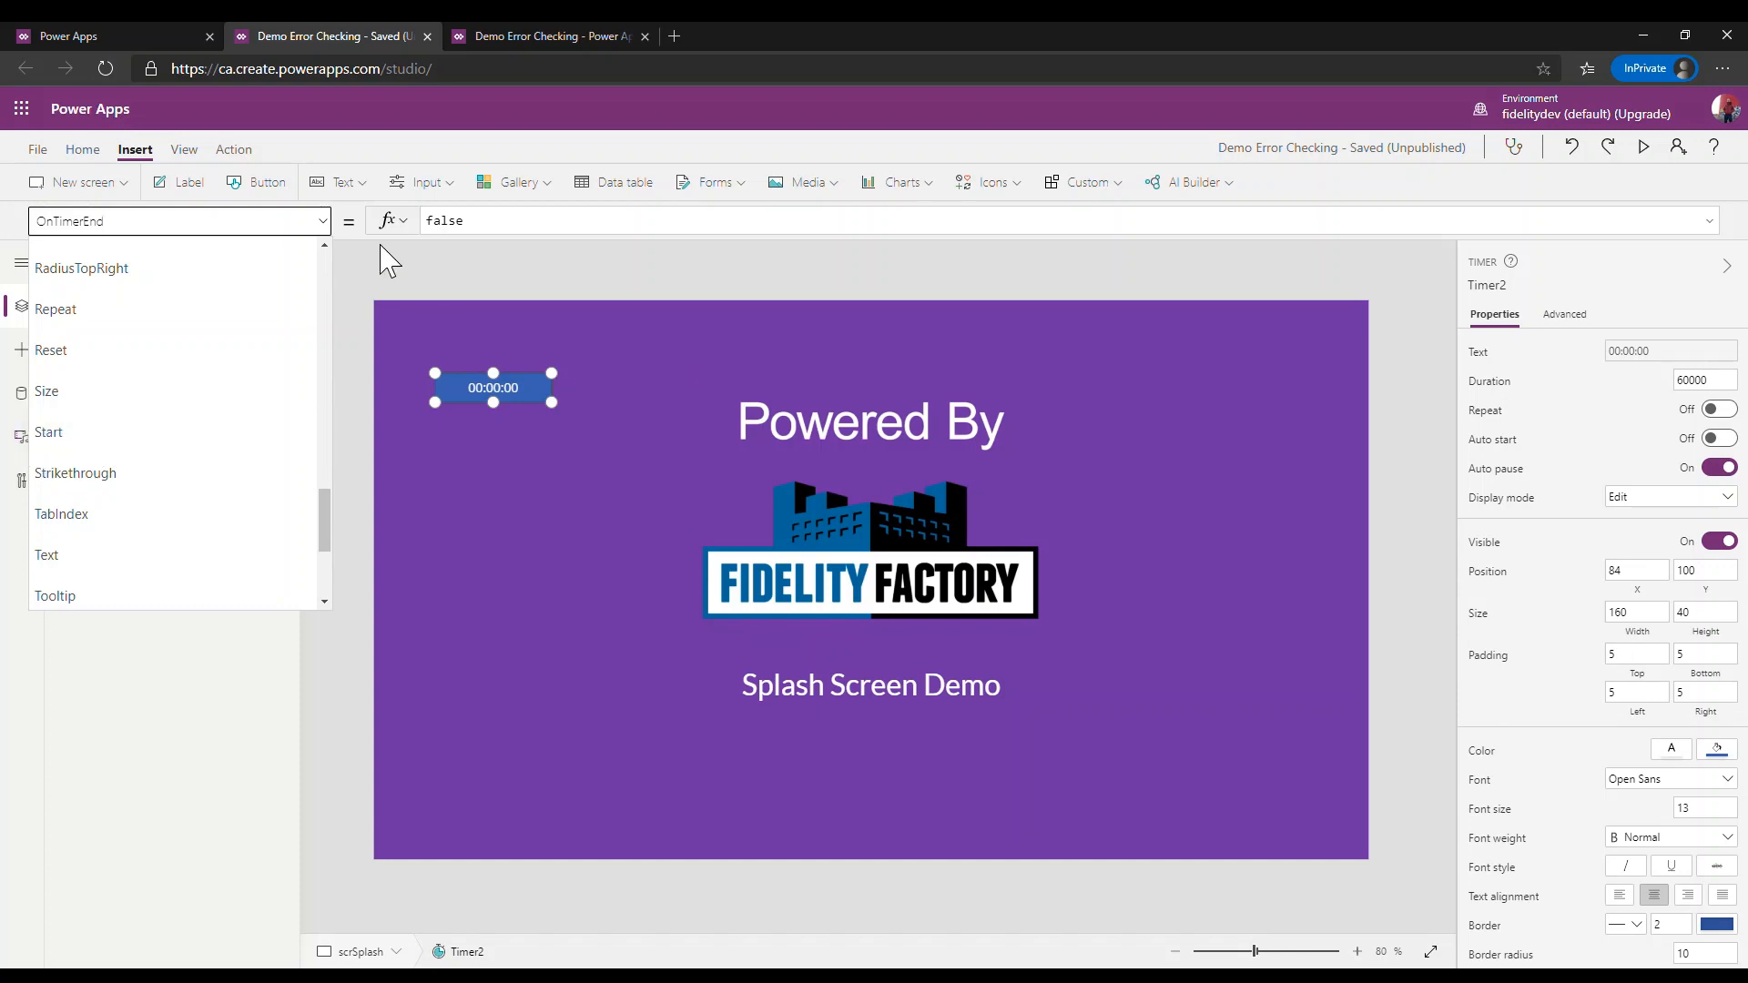
{"action": "left_click", "coordinate": [333, 230]}
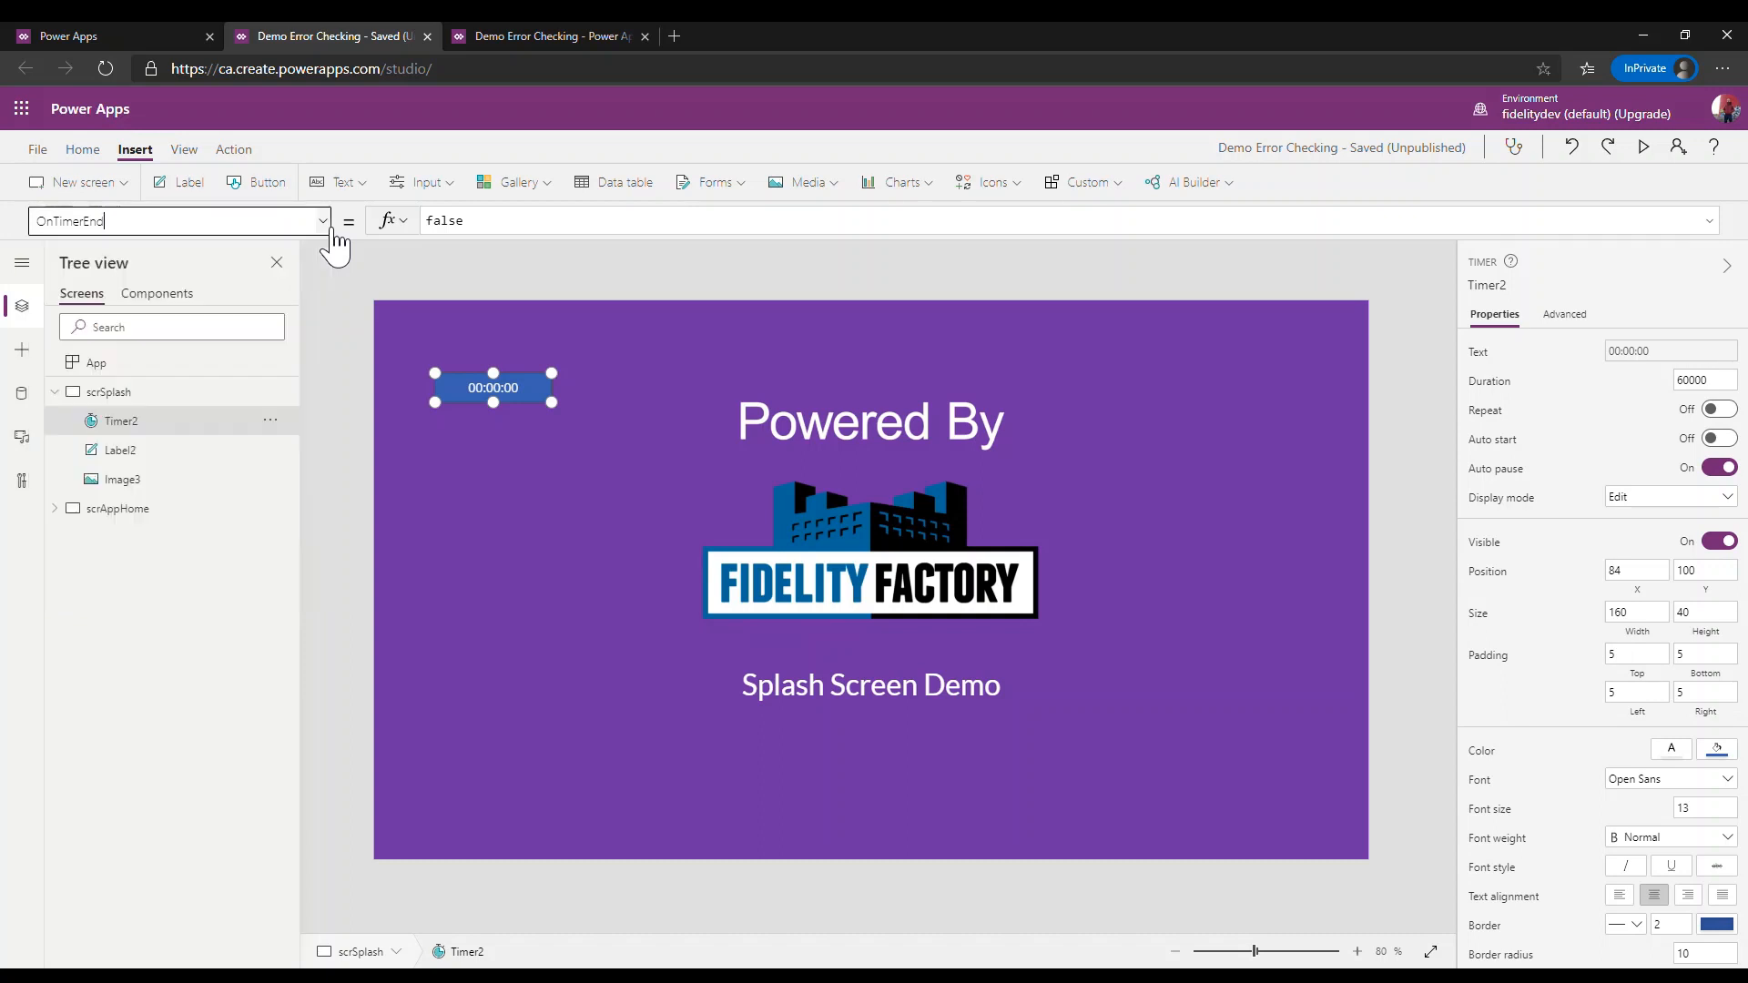
{"action": "left_click", "coordinate": [666, 237]}
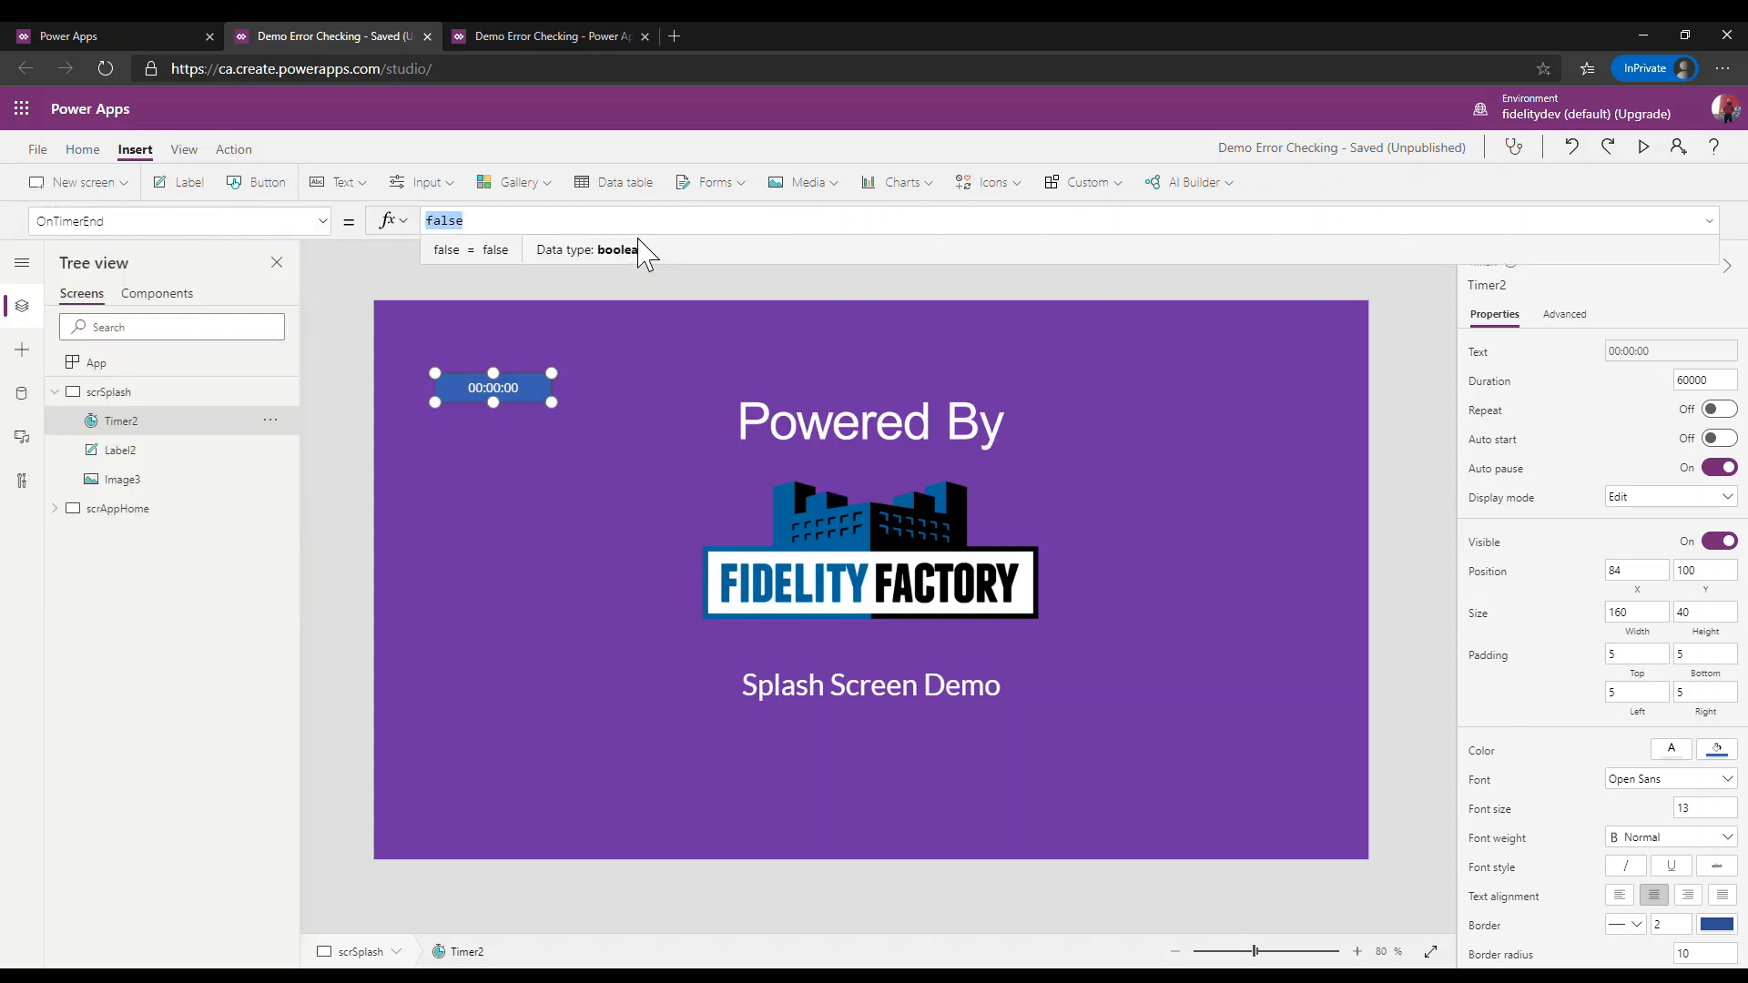
Step: Turn on Auto start and turn off Auto pause for the timer on scrSplash
{"action": "left_click", "coordinate": [505, 413]}
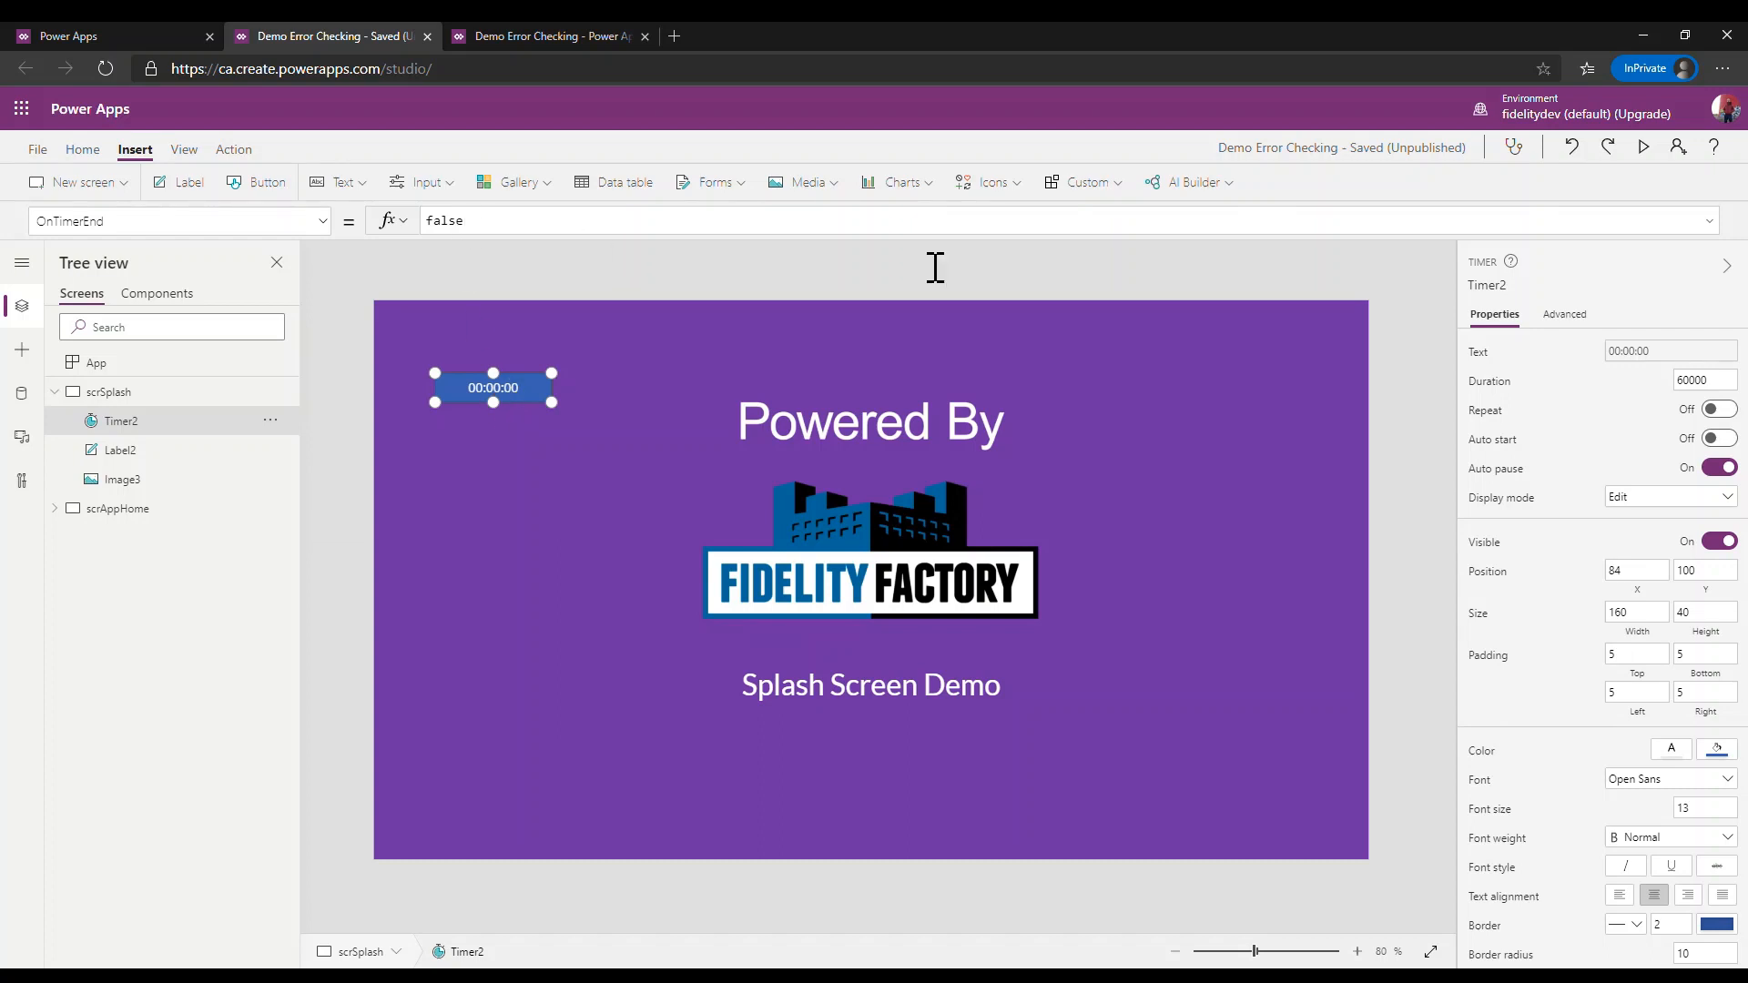
{"action": "left_click", "coordinate": [1721, 439]}
{"action": "left_click", "coordinate": [1721, 468]}
Step: Set the timer's OnTimerEnd formula to Navigate(scrAppHome,ScreenTransition.Fade)
{"action": "left_click", "coordinate": [281, 229]}
{"action": "left_click", "coordinate": [173, 417]}
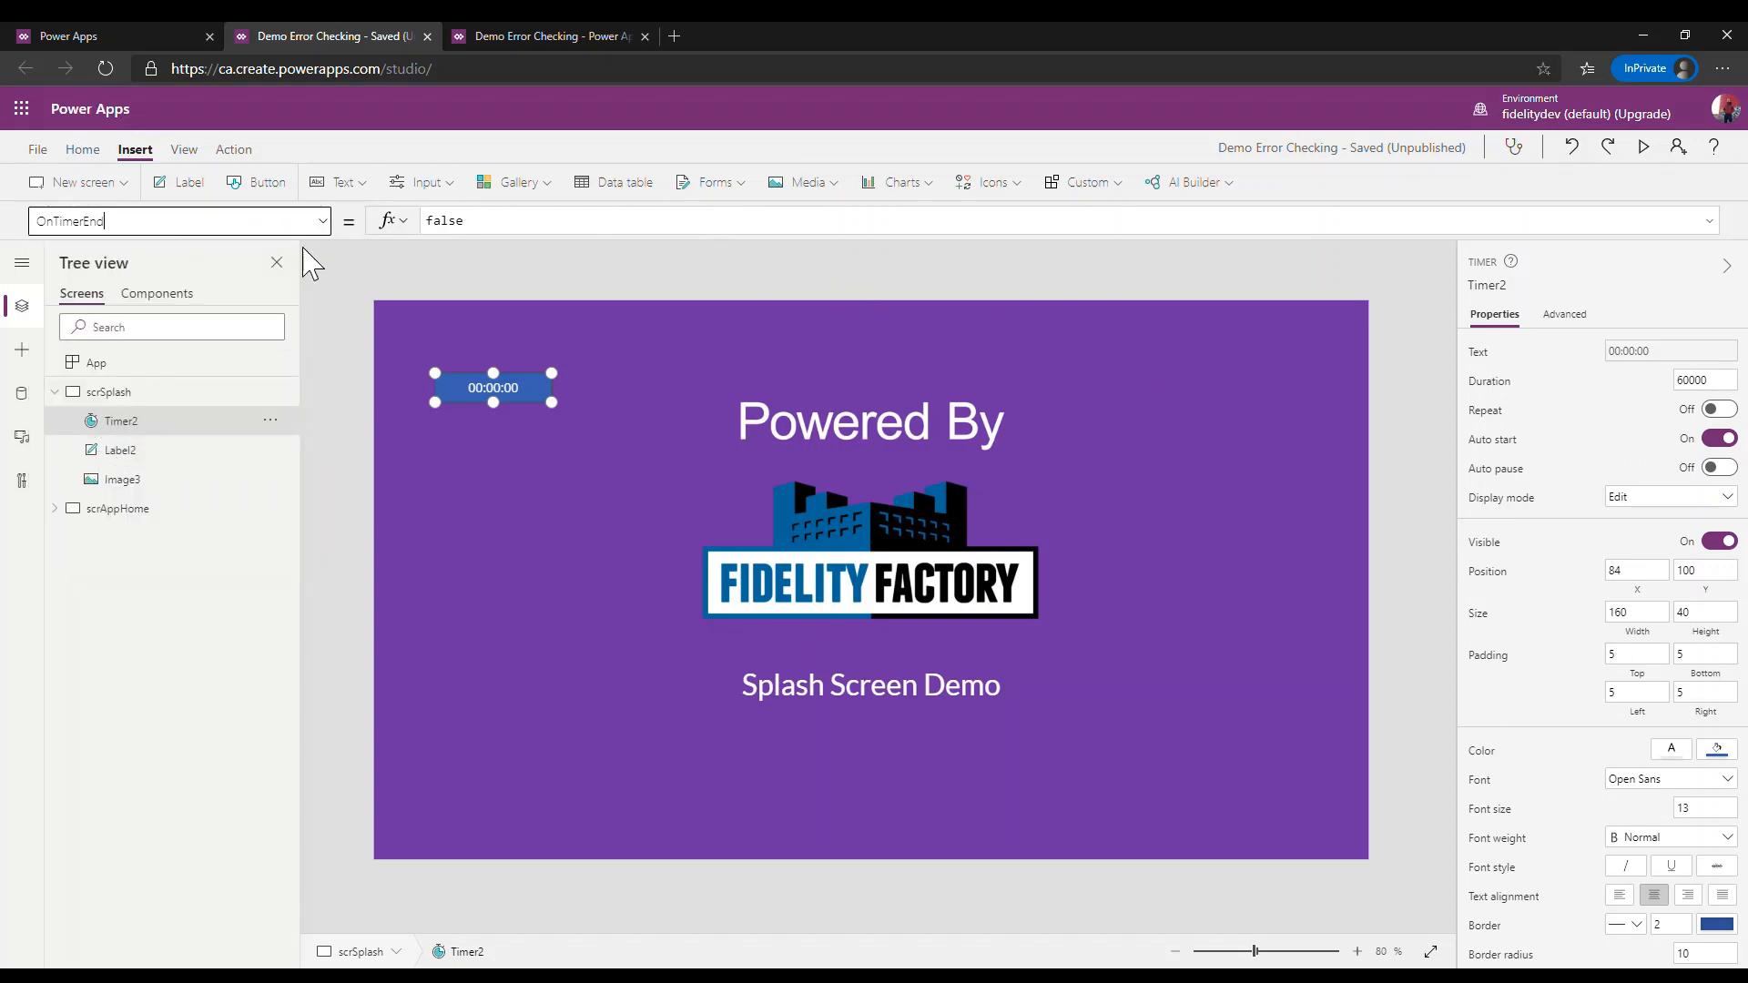
{"action": "triple_click", "coordinate": [546, 232]}
{"action": "type", "text": "N"}
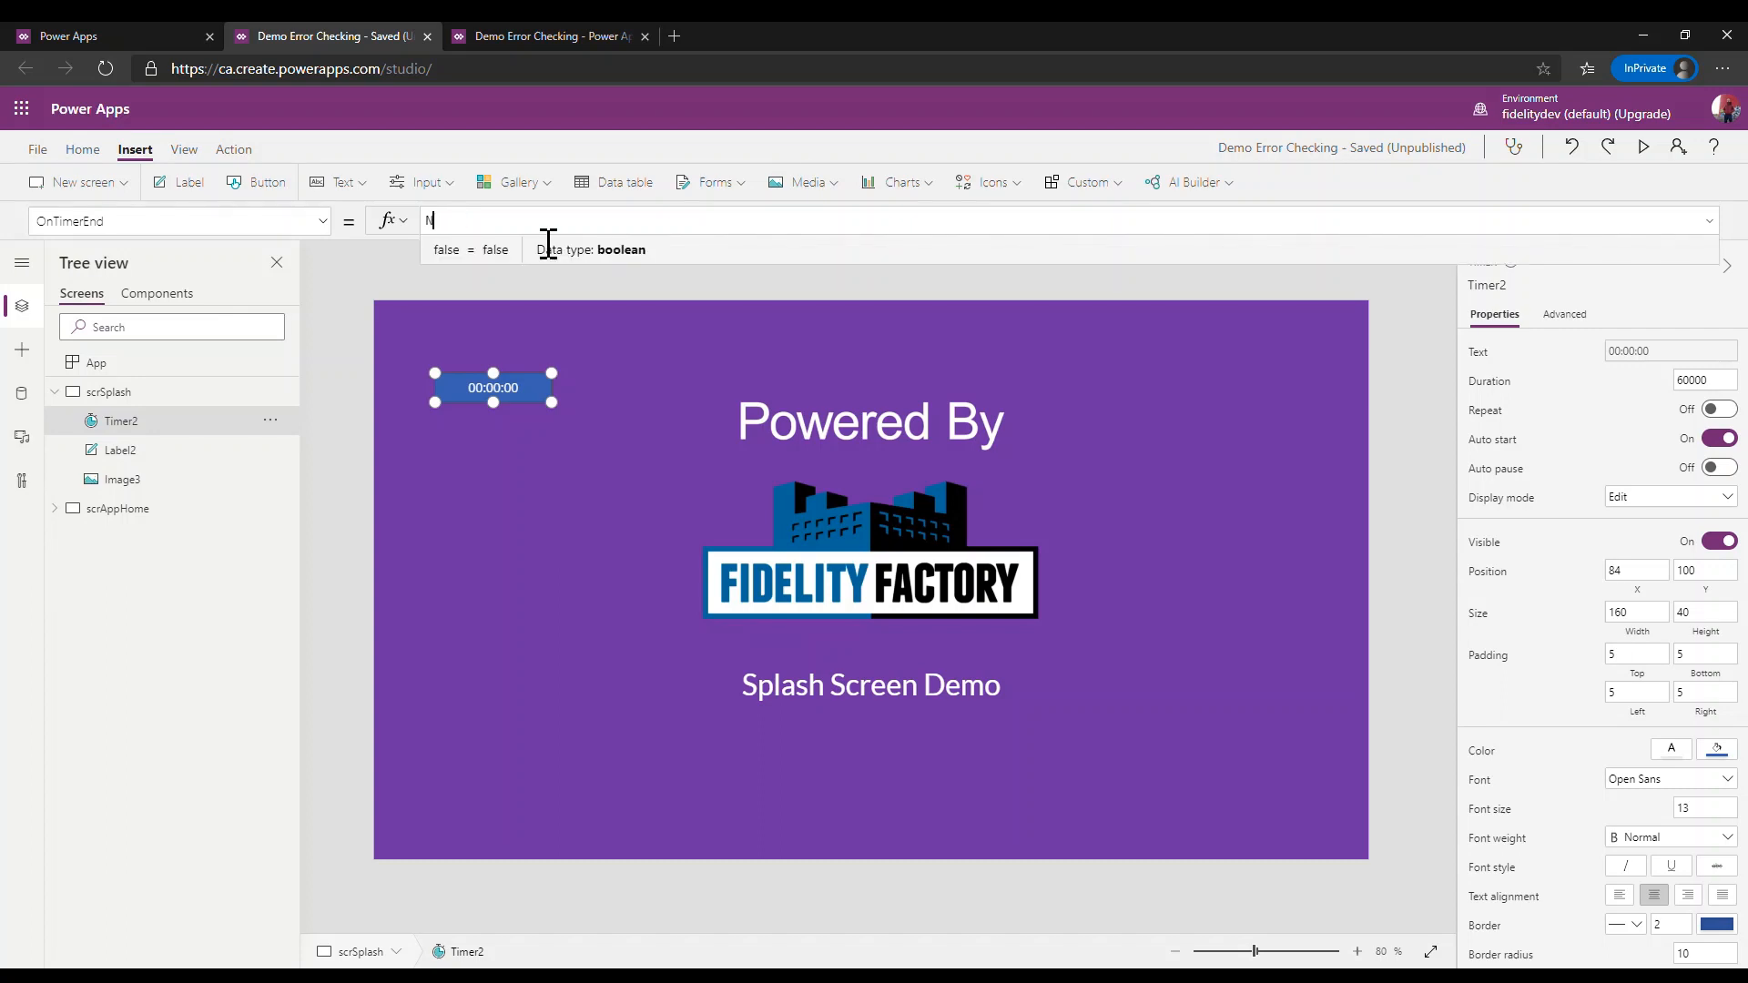
{"action": "type", "text": "avi"}
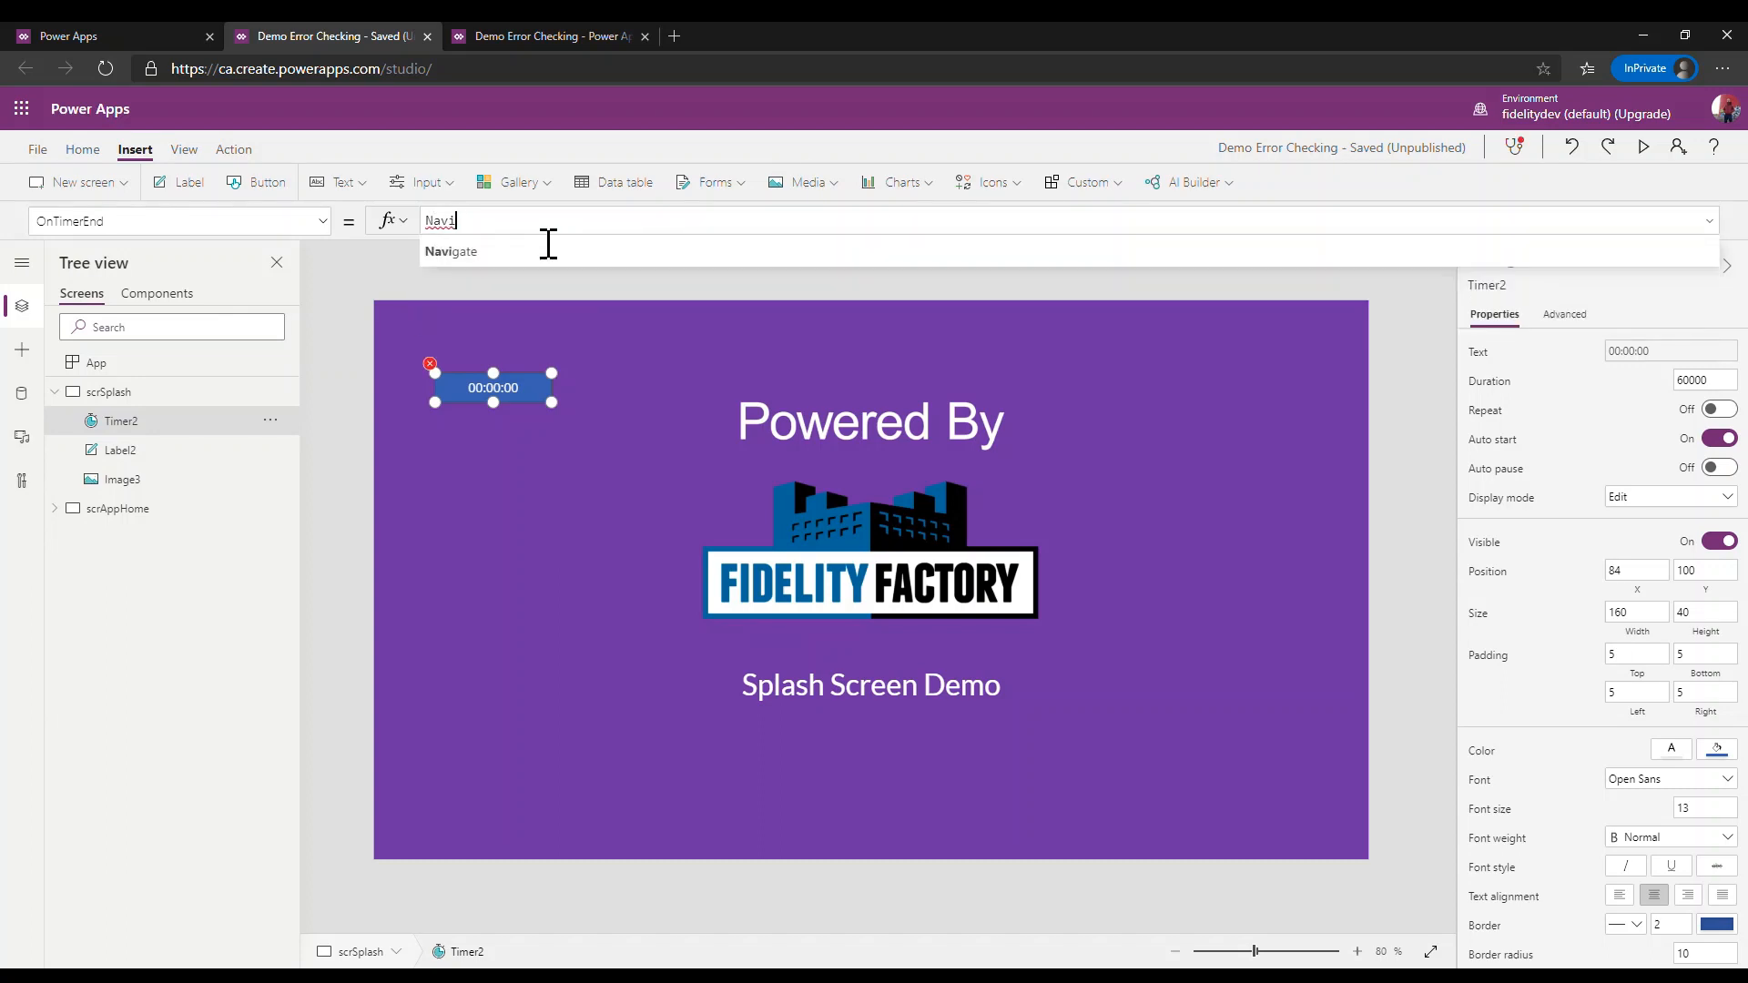
{"action": "type", "text": "gate("}
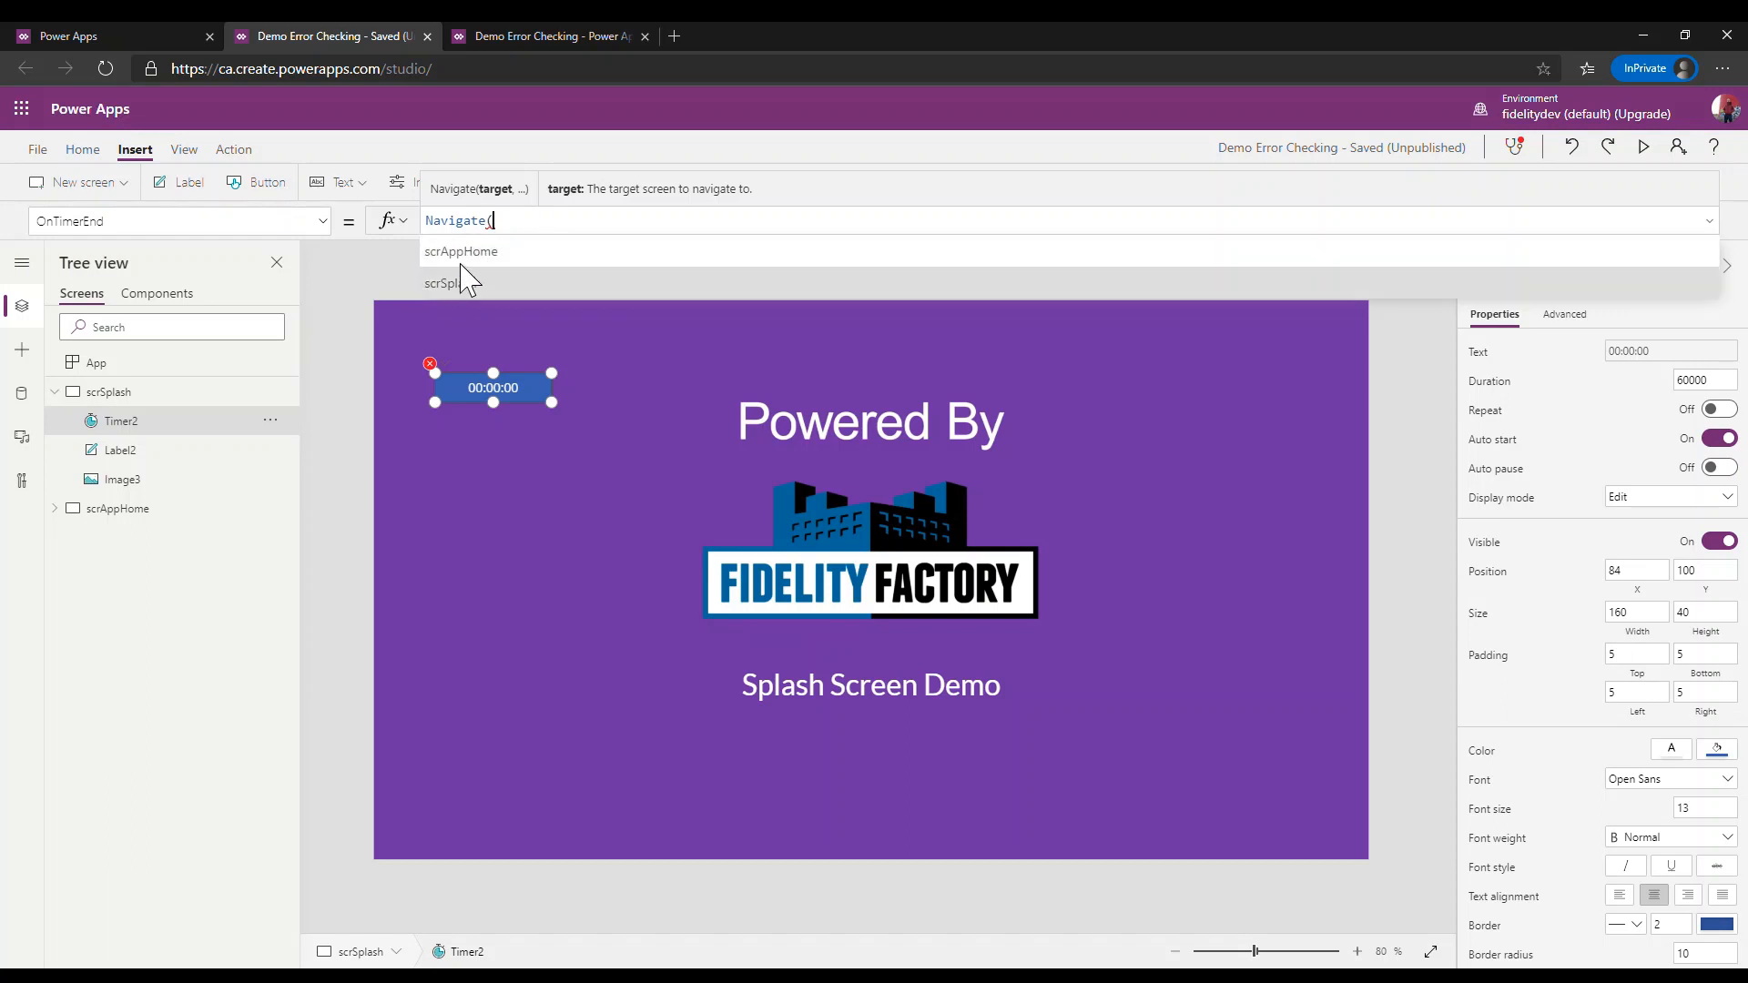
{"action": "left_click", "coordinate": [532, 255]}
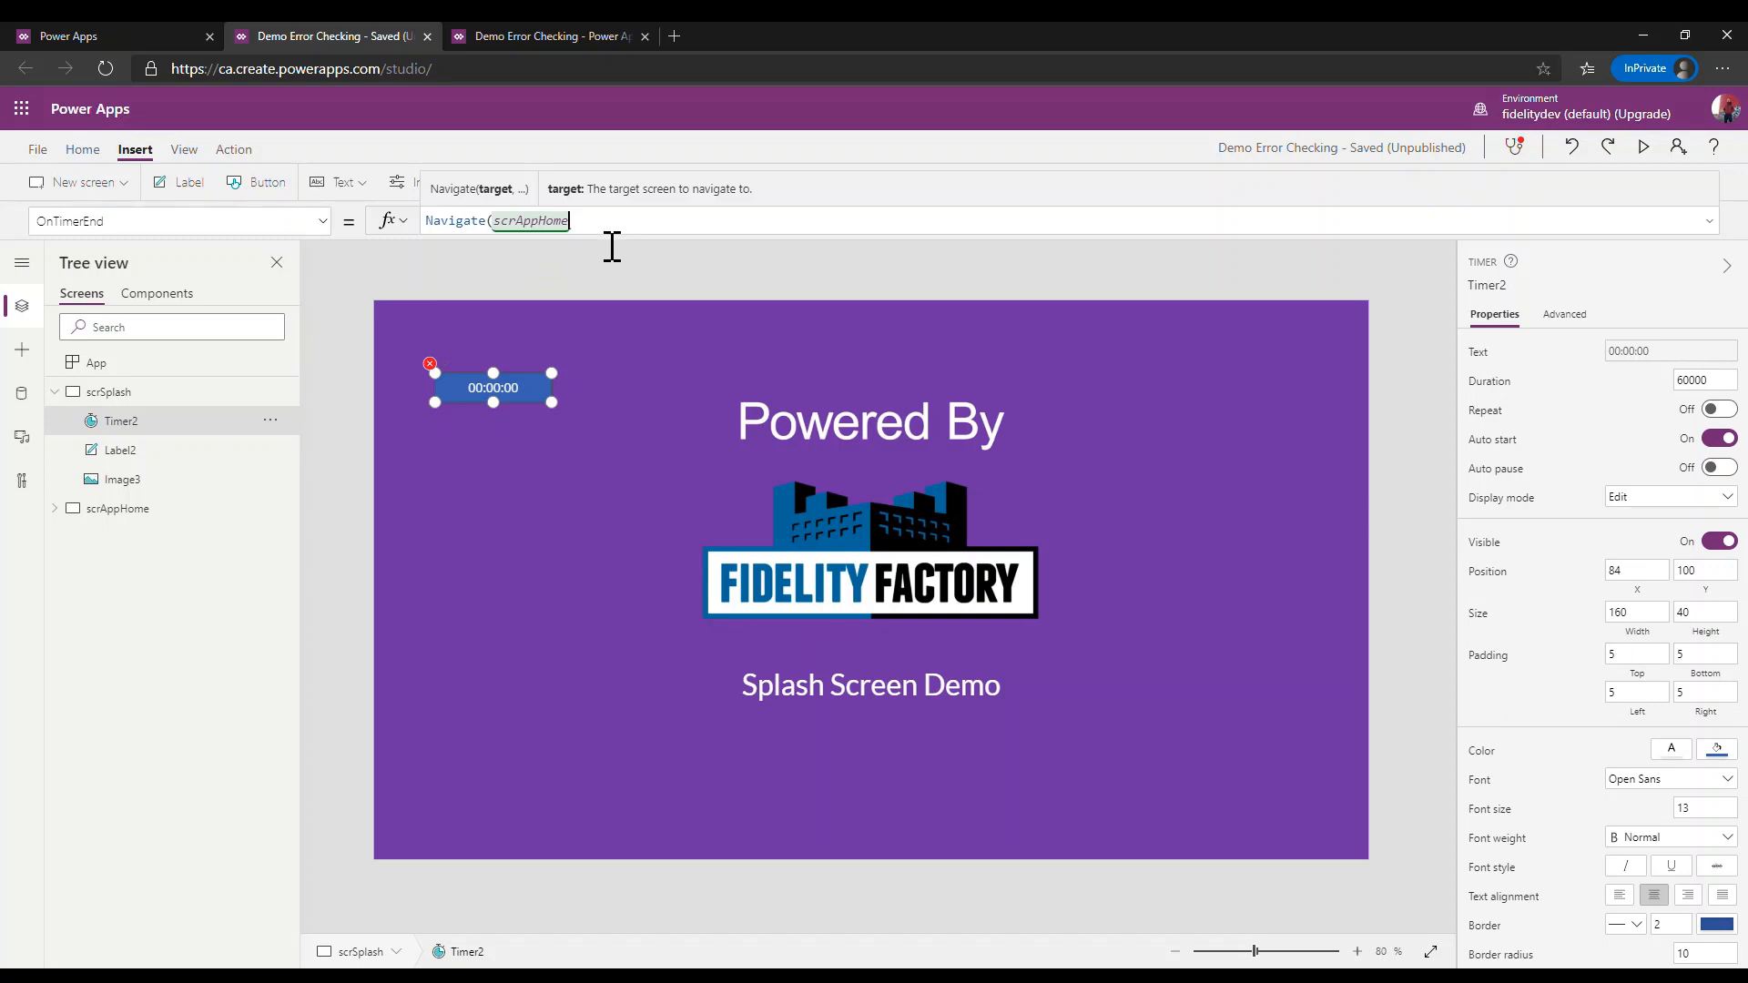
{"action": "type", "text": ","}
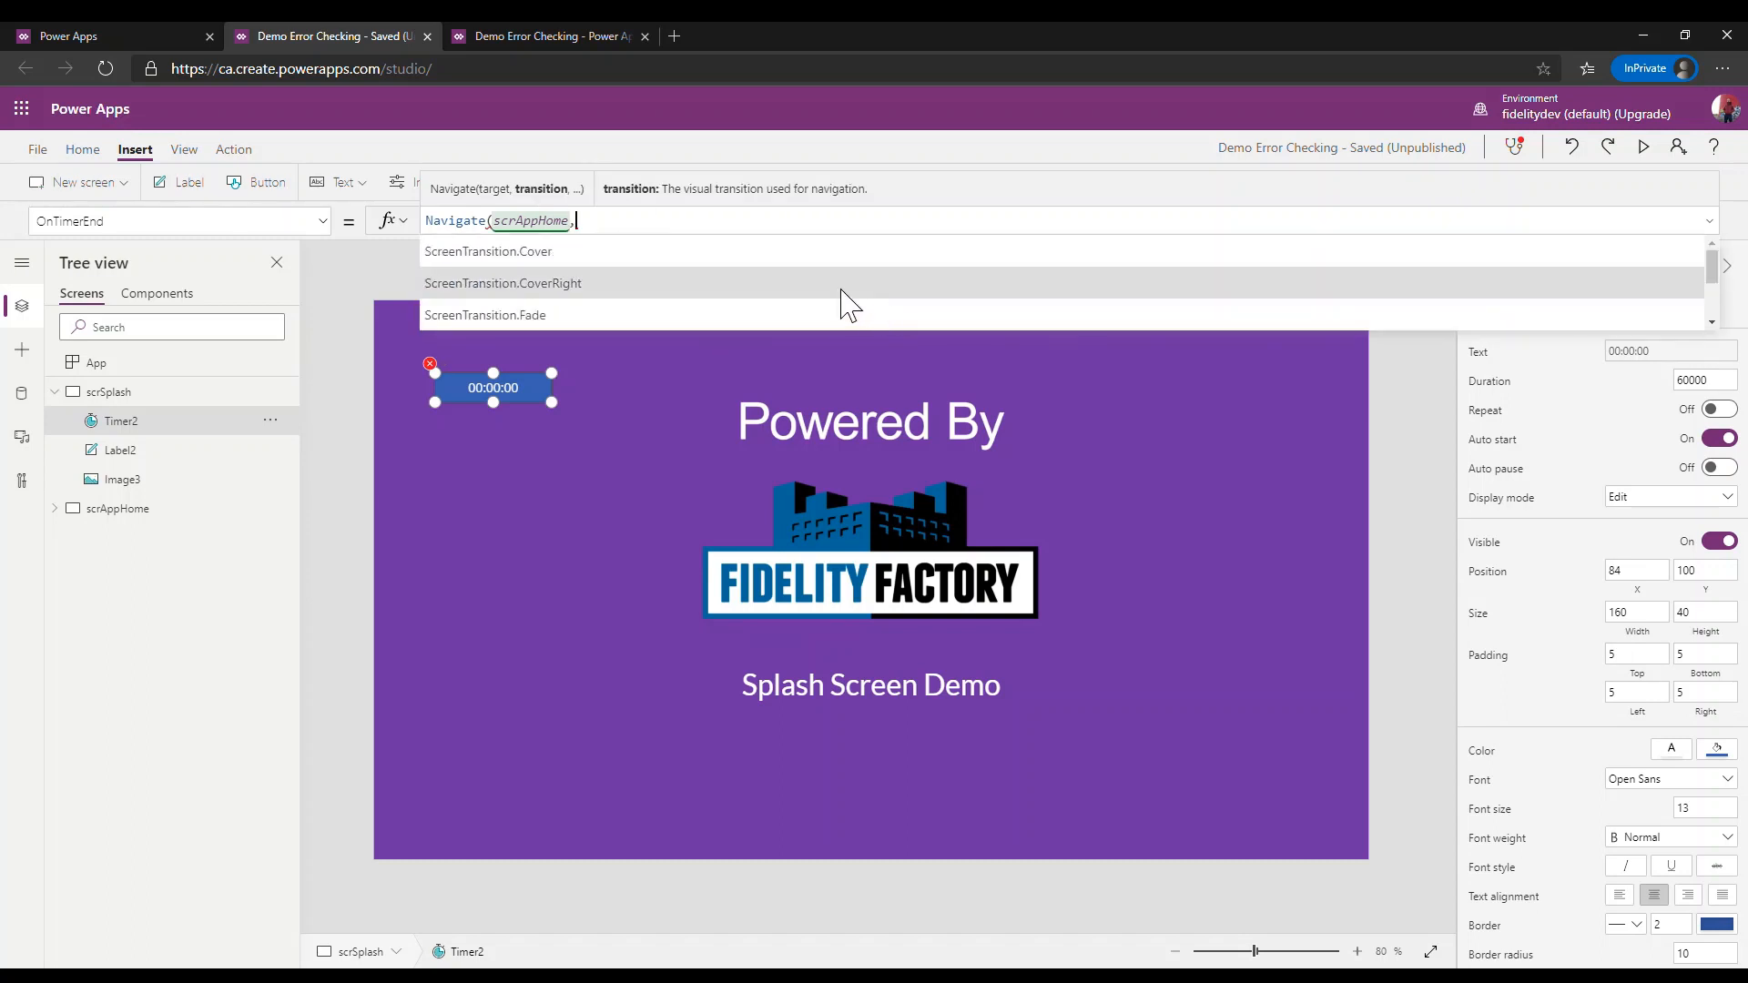
{"action": "scroll", "coordinate": [691, 282], "scroll_direction": "down", "scroll_amount": 2}
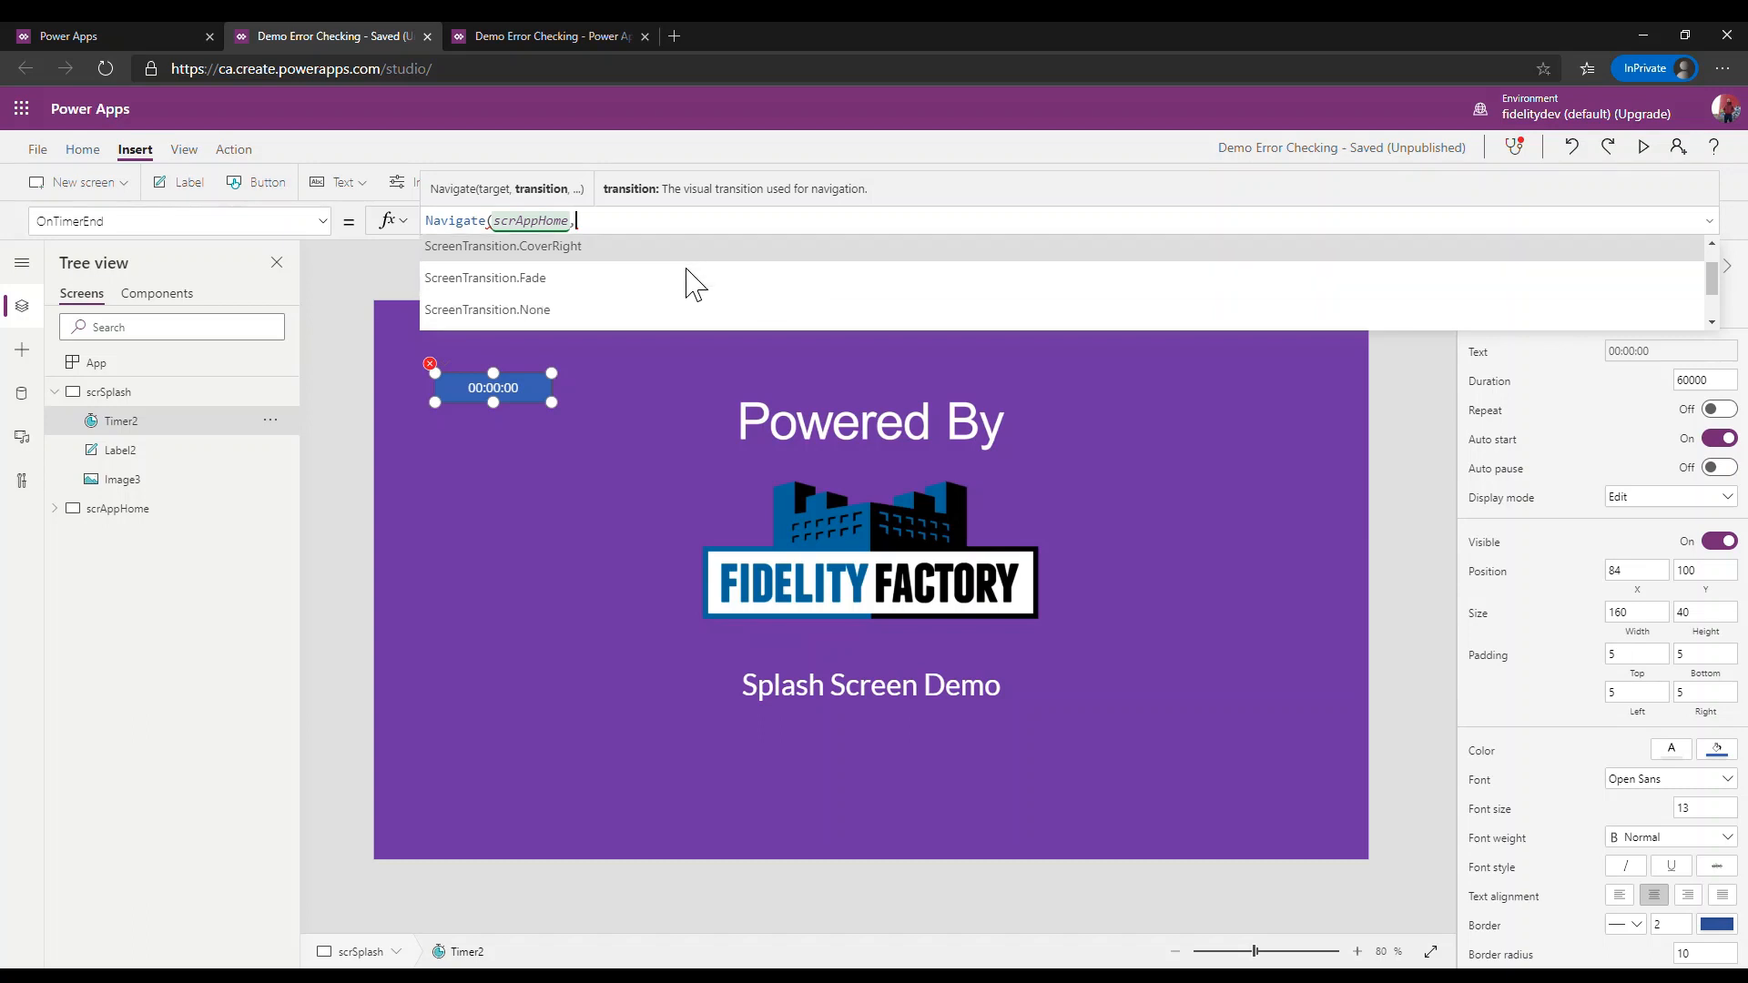
{"action": "left_click", "coordinate": [552, 278]}
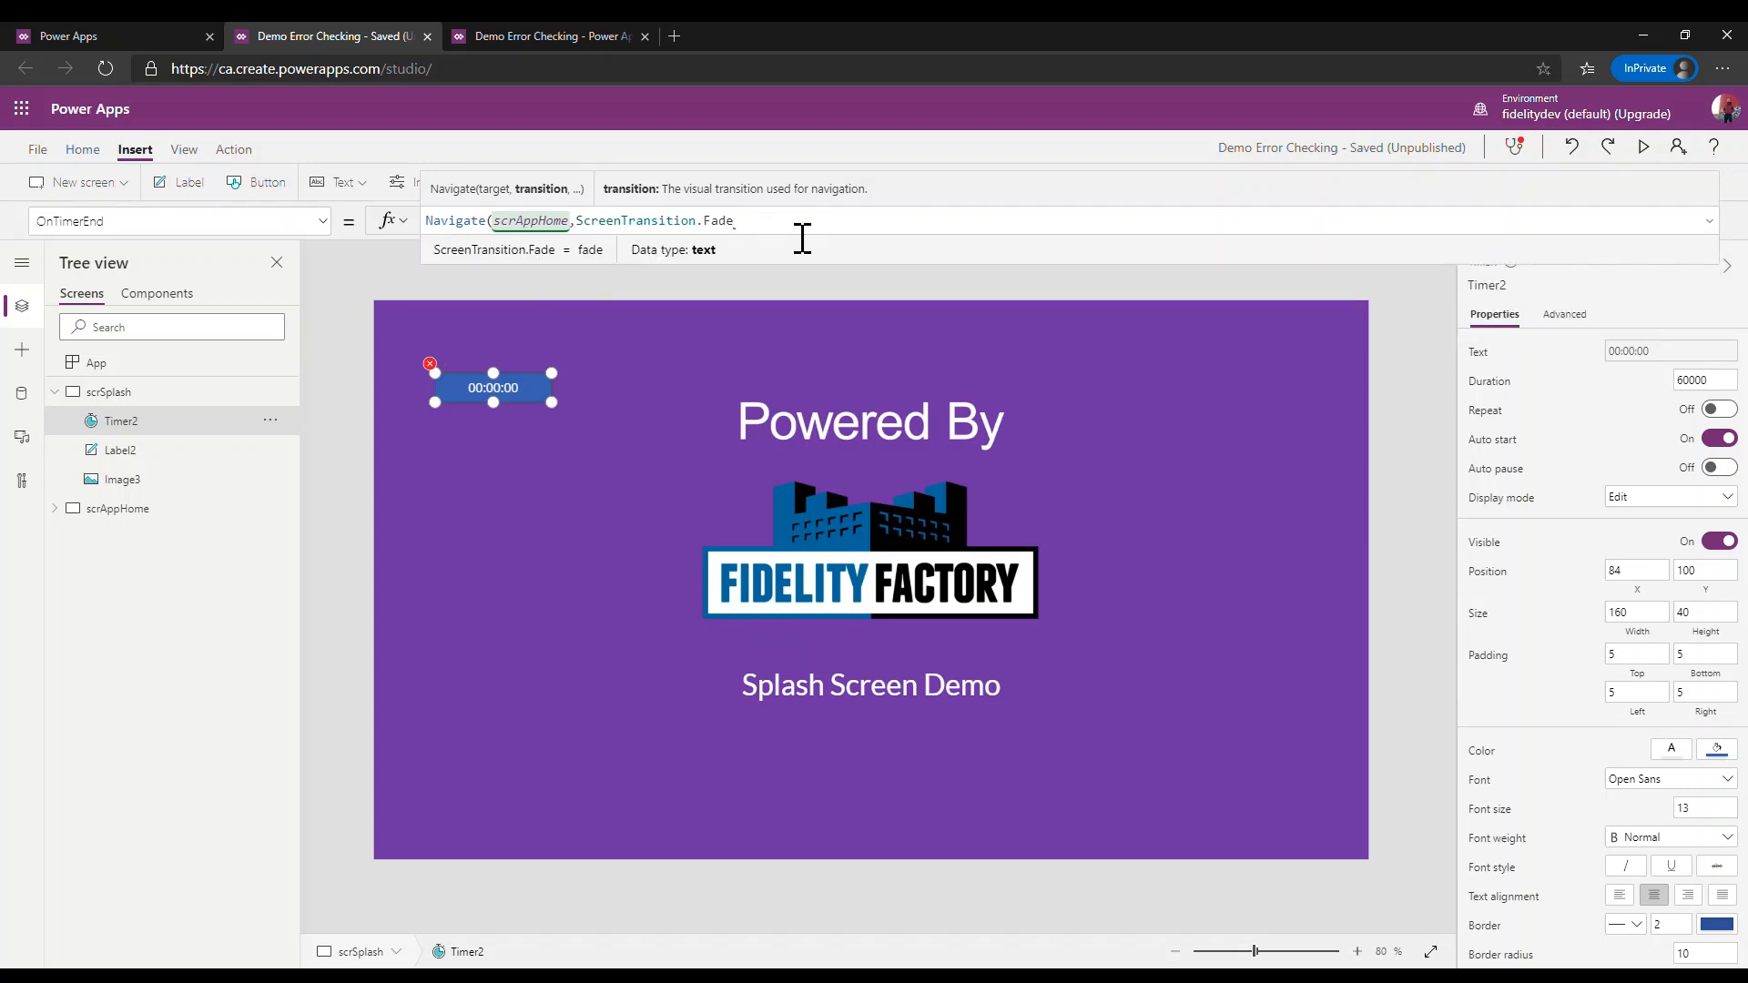
{"action": "type", "text": ")"}
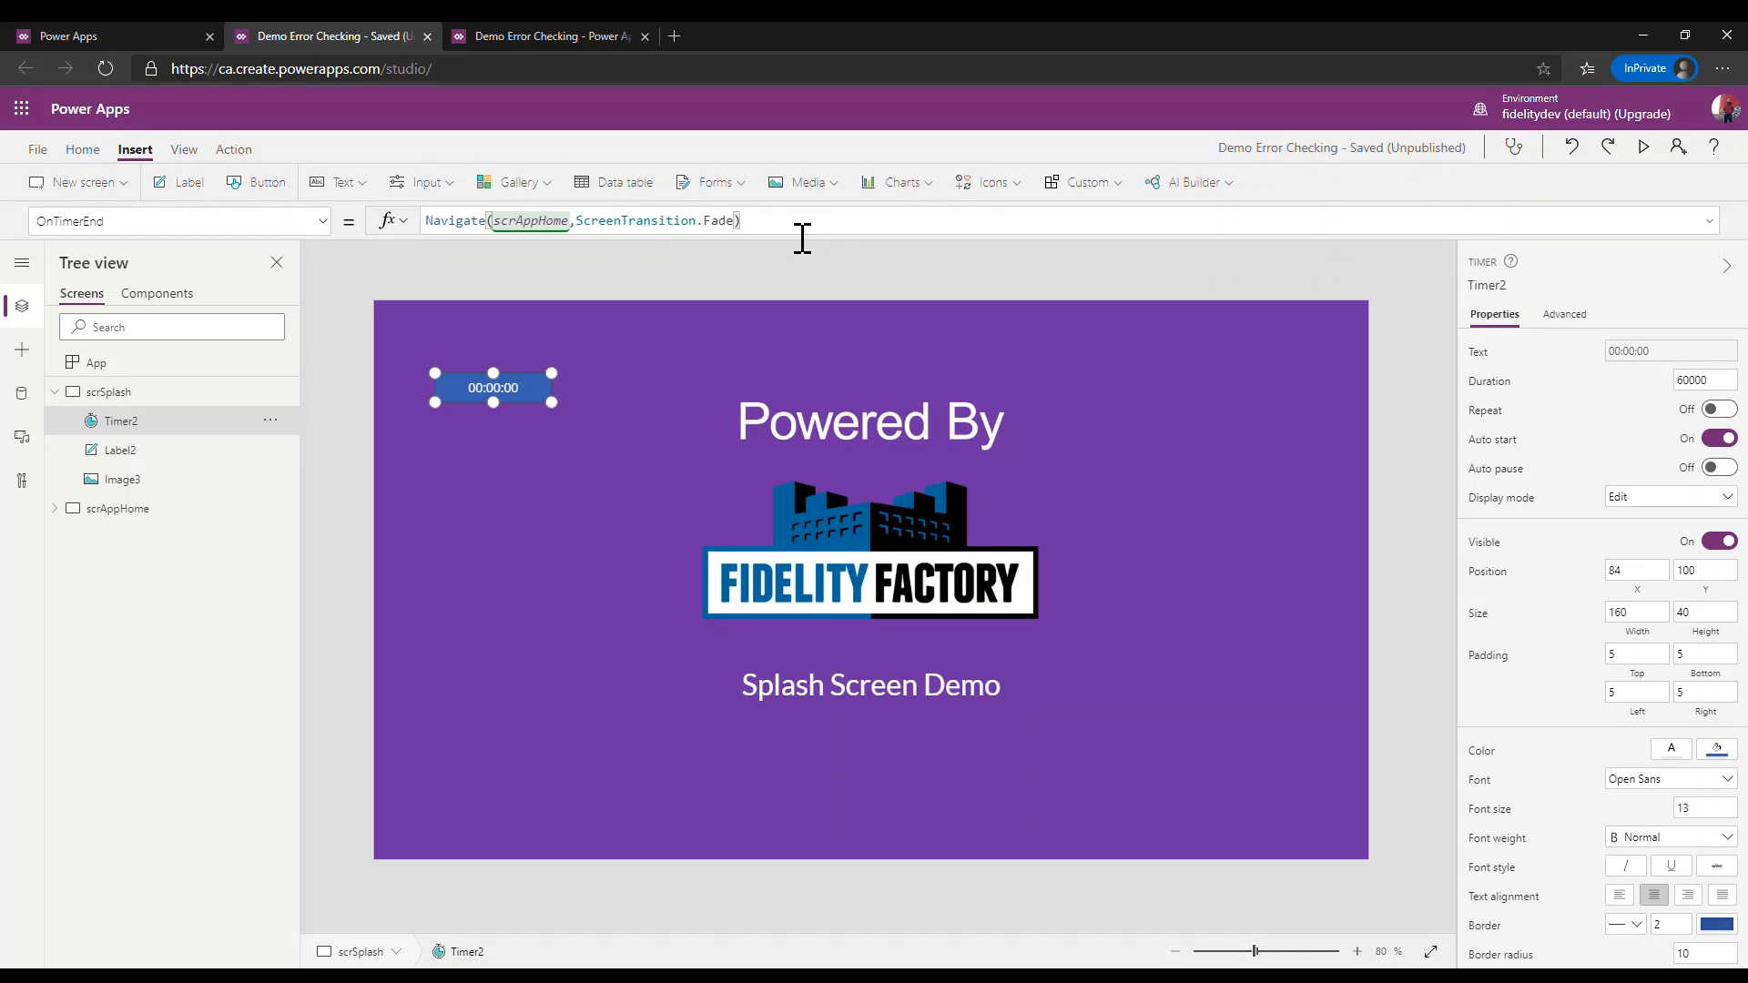
Step: Open the timer's Duration value for editing
{"action": "left_click", "coordinate": [1723, 390]}
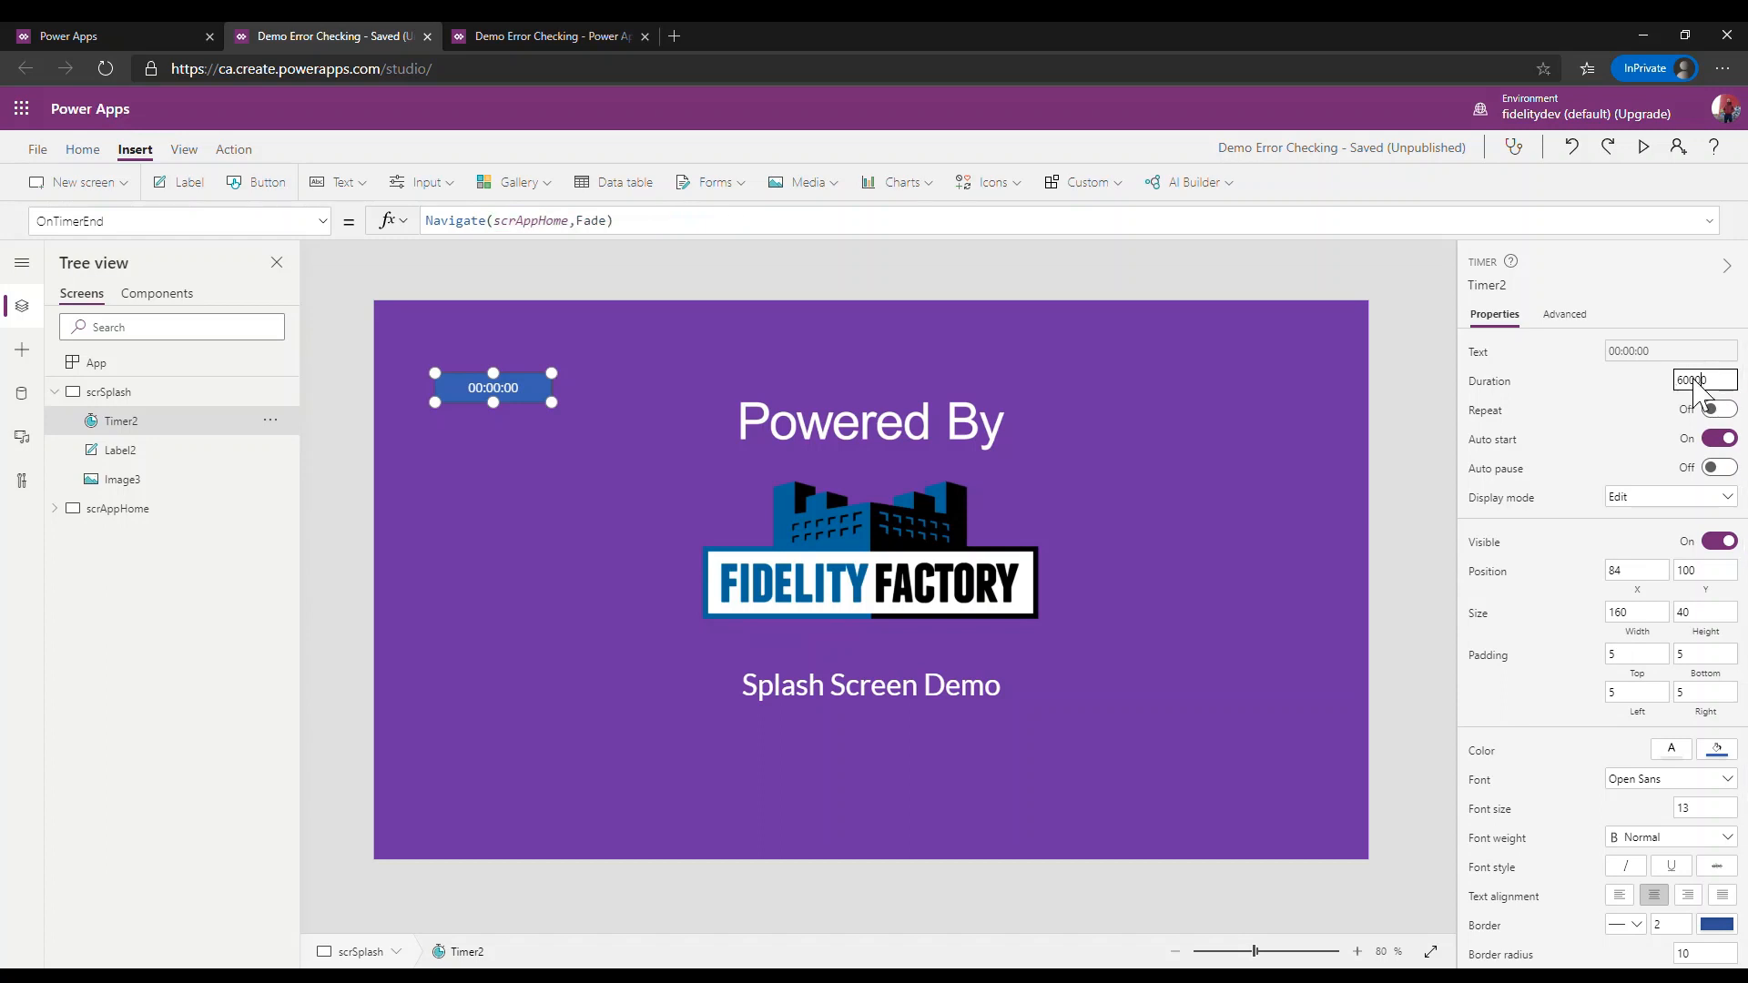